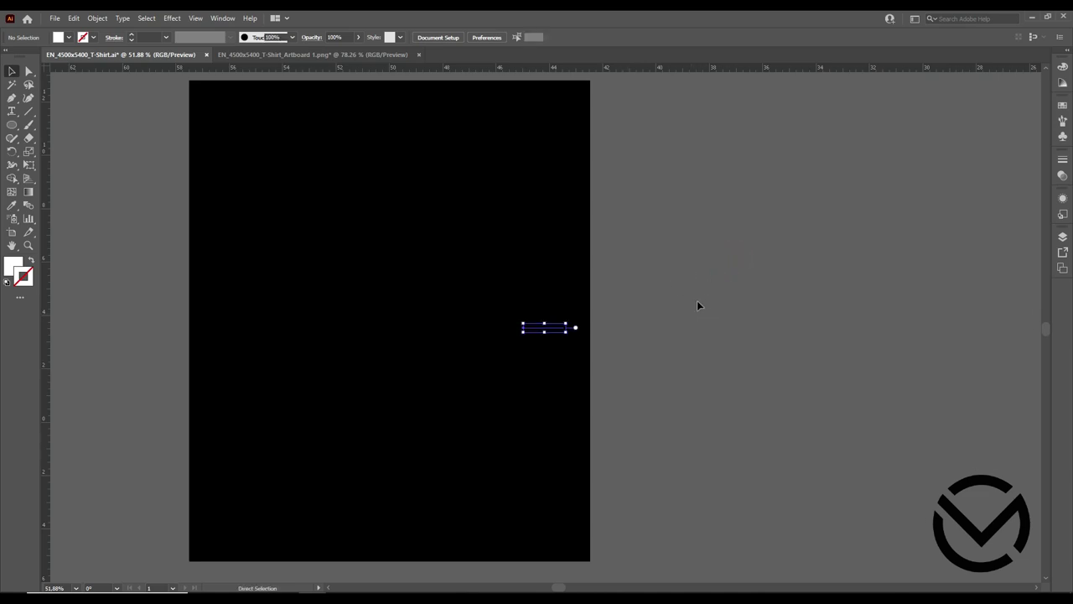
Step: Reveal the full 'Merry Teacher Bright Students' line and move it onto the pasteboard
{"action": "left_click", "coordinate": [553, 328]}
{"action": "double_click", "coordinate": [567, 330]}
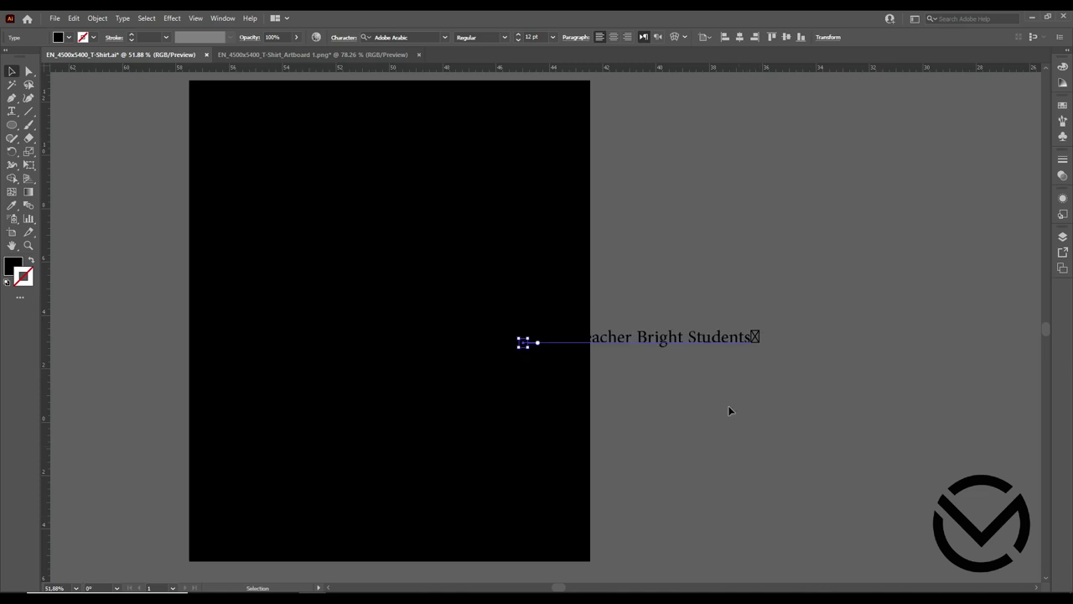
{"action": "left_click_drag", "start_coordinate": [722, 336], "coordinate": [854, 287]}
{"action": "double_click", "coordinate": [887, 287]}
{"action": "left_click", "coordinate": [886, 288]}
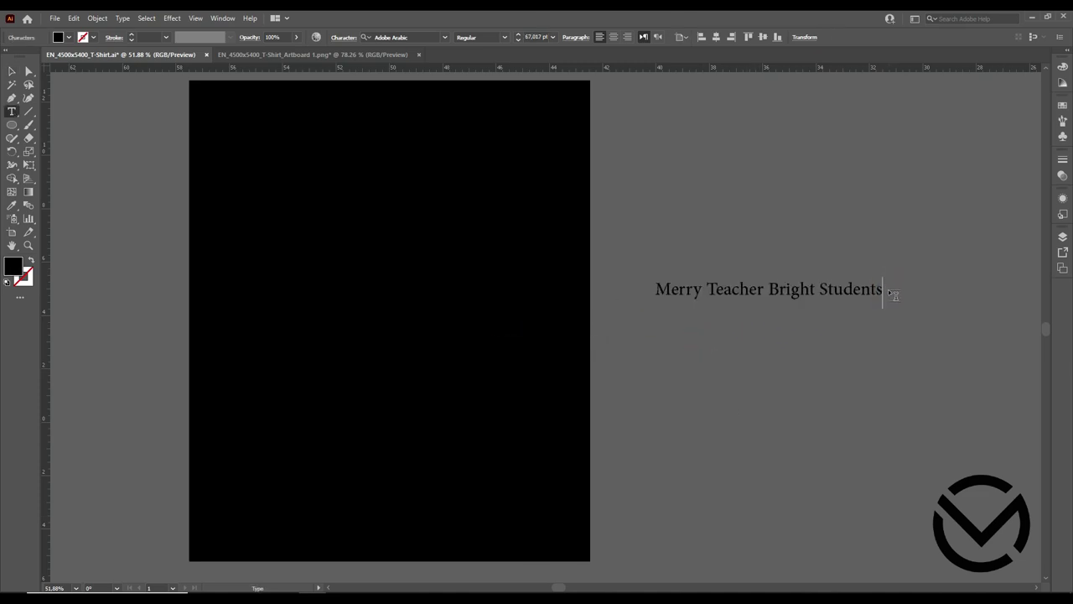
{"action": "left_click", "coordinate": [12, 71]}
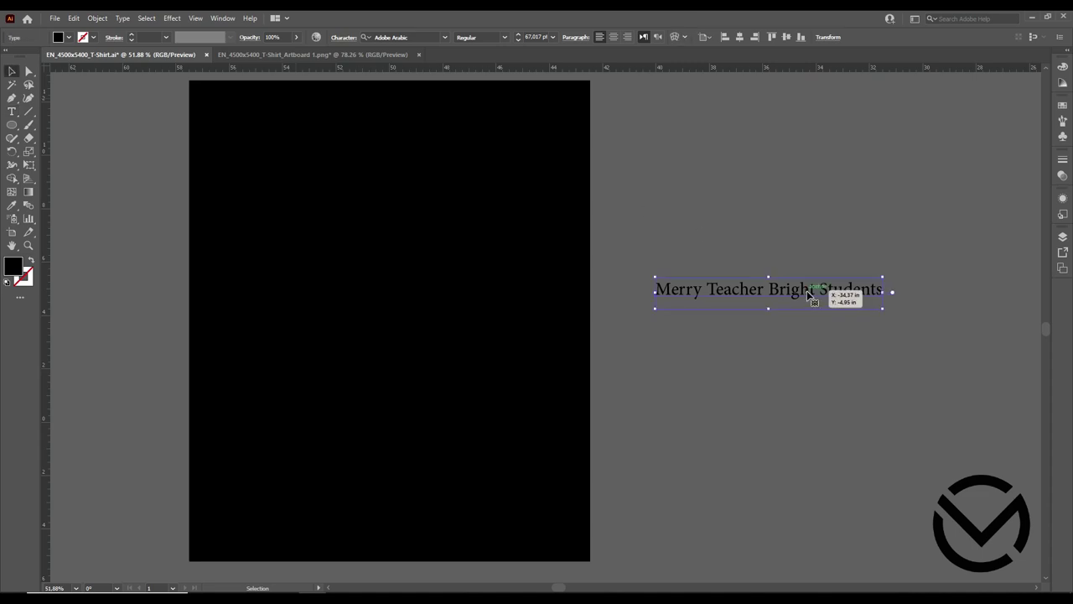
Step: Make four copies of the line, colour them white, and stack them near the artboard top
{"action": "left_click_drag", "start_coordinate": [809, 293], "coordinate": [809, 376]}
{"action": "left_click", "coordinate": [820, 411]}
{"action": "left_click_drag", "start_coordinate": [916, 207], "coordinate": [645, 394]}
{"action": "left_click", "coordinate": [1062, 101]}
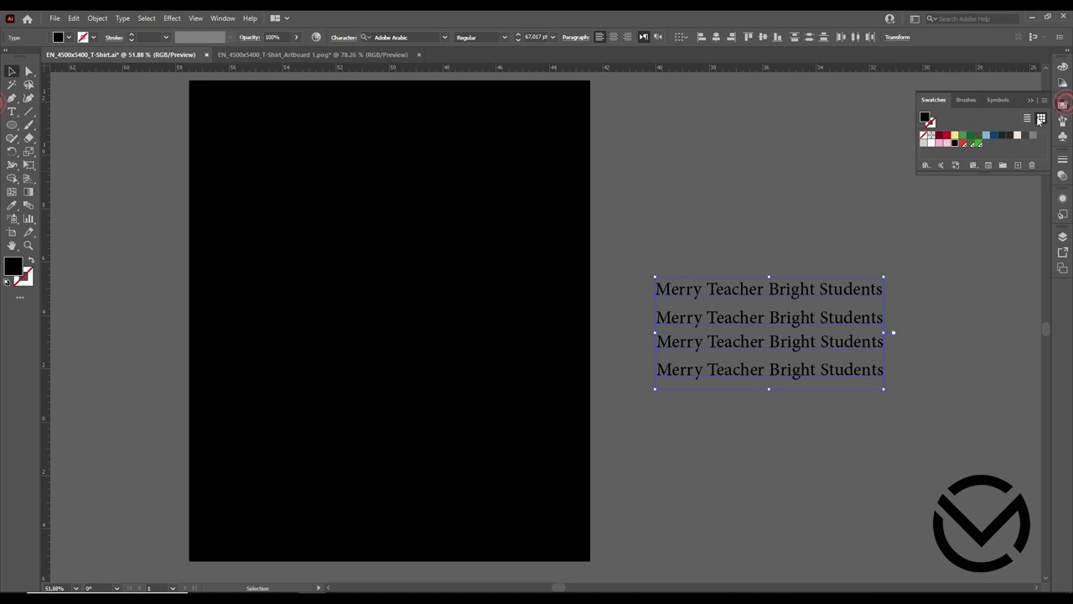
{"action": "left_click", "coordinate": [933, 142]}
{"action": "left_click", "coordinate": [781, 210]}
{"action": "mouse_move", "coordinate": [793, 369]}
{"action": "left_mouse_down"}
{"action": "mouse_move", "coordinate": [453, 289]}
{"action": "mouse_move", "coordinate": [399, 263]}
{"action": "left_mouse_up"}
{"action": "left_click", "coordinate": [407, 305]}
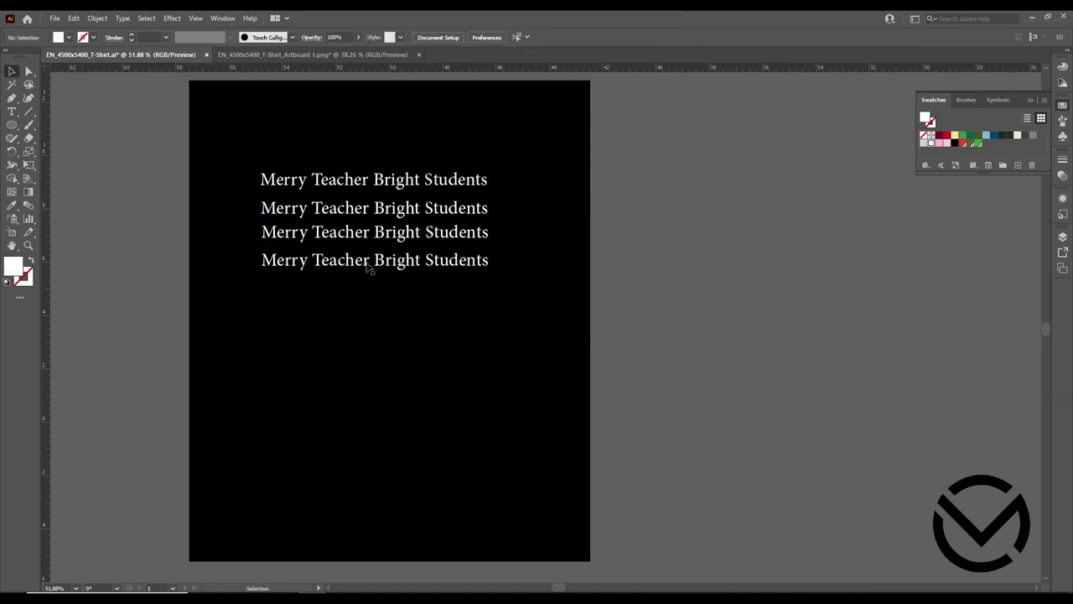
Step: Trim the first two lines down to just 'Merry' and 'Teacher'
{"action": "double_click", "coordinate": [311, 181]}
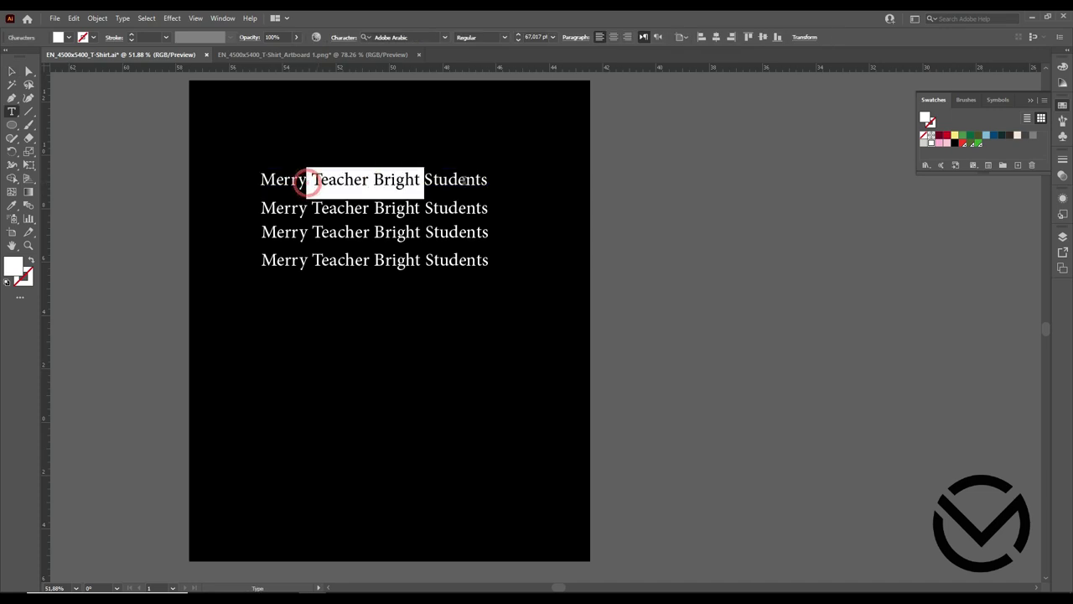
{"action": "left_click_drag", "start_coordinate": [309, 179], "coordinate": [511, 198]}
{"action": "key", "text": "BackSpace"}
{"action": "mouse_move", "coordinate": [319, 209]}
{"action": "left_mouse_down"}
{"action": "mouse_move", "coordinate": [265, 208]}
{"action": "mouse_move", "coordinate": [437, 208]}
{"action": "left_mouse_up"}
{"action": "left_click", "coordinate": [263, 208]}
{"action": "key", "text": "BackSpace"}
Step: Trim the third and fourth lines down to 'Bright' and 'Students'
{"action": "key", "text": "BackSpace"}
{"action": "mouse_move", "coordinate": [374, 232]}
{"action": "left_mouse_down"}
{"action": "mouse_move", "coordinate": [261, 232]}
{"action": "mouse_move", "coordinate": [412, 223]}
{"action": "left_mouse_up"}
{"action": "key", "text": "BackSpace"}
{"action": "key", "text": "BackSpace"}
{"action": "left_click_drag", "start_coordinate": [433, 260], "coordinate": [254, 267]}
{"action": "key", "text": "BackSpace"}
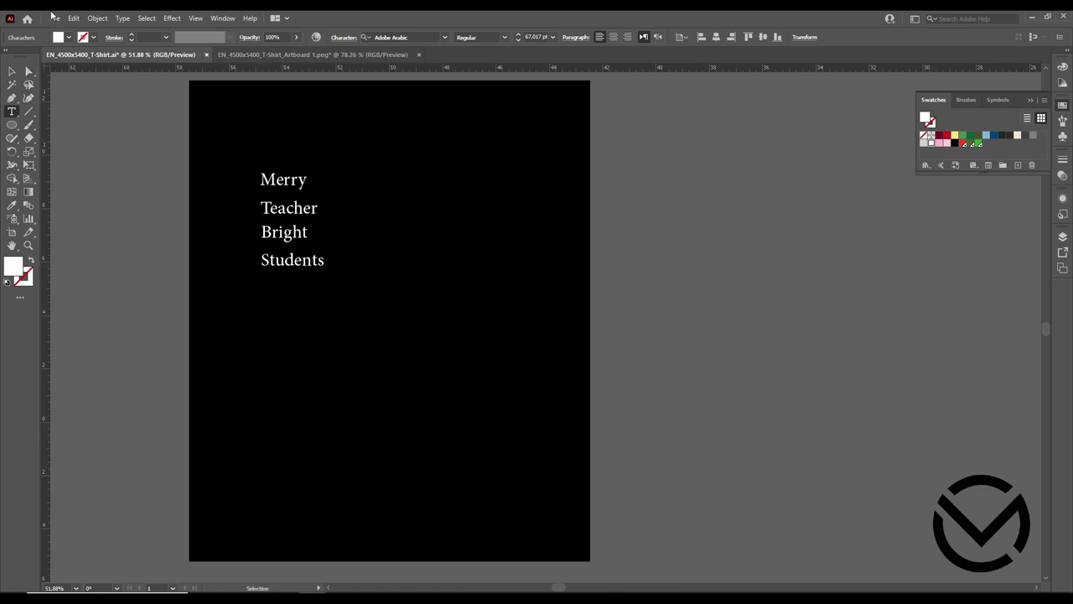
Step: Scale up the Merry/Teacher/Bright/Students stack and centre the lines horizontally
{"action": "left_click", "coordinate": [12, 72]}
{"action": "left_click", "coordinate": [415, 205]}
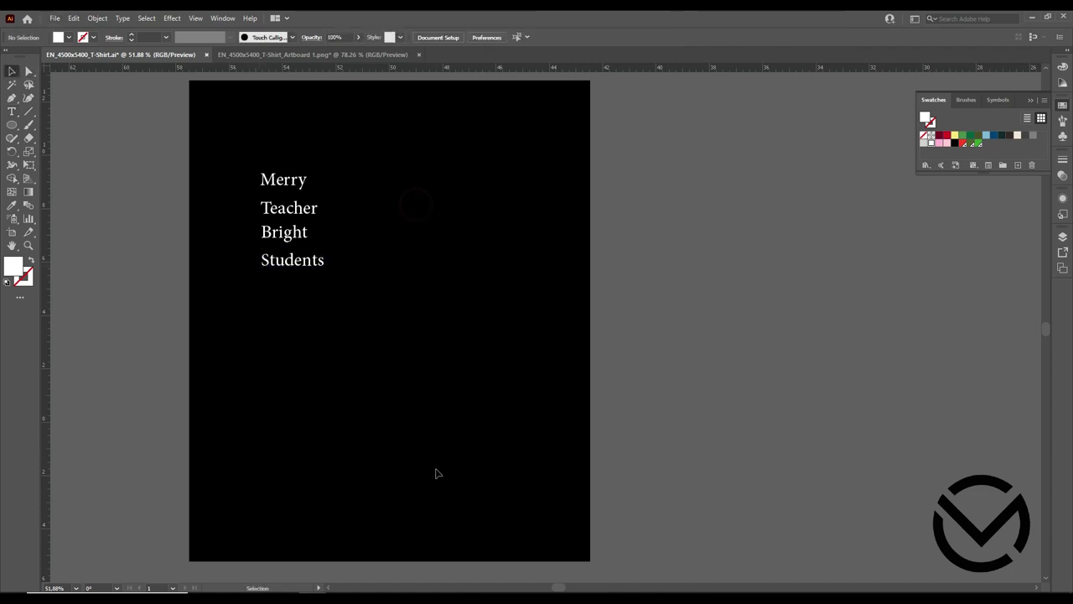
{"action": "left_click", "coordinate": [292, 260]}
{"action": "mouse_move", "coordinate": [292, 260]}
{"action": "left_mouse_down"}
{"action": "mouse_move", "coordinate": [360, 269]}
{"action": "mouse_move", "coordinate": [471, 467]}
{"action": "mouse_move", "coordinate": [425, 403]}
{"action": "left_mouse_up"}
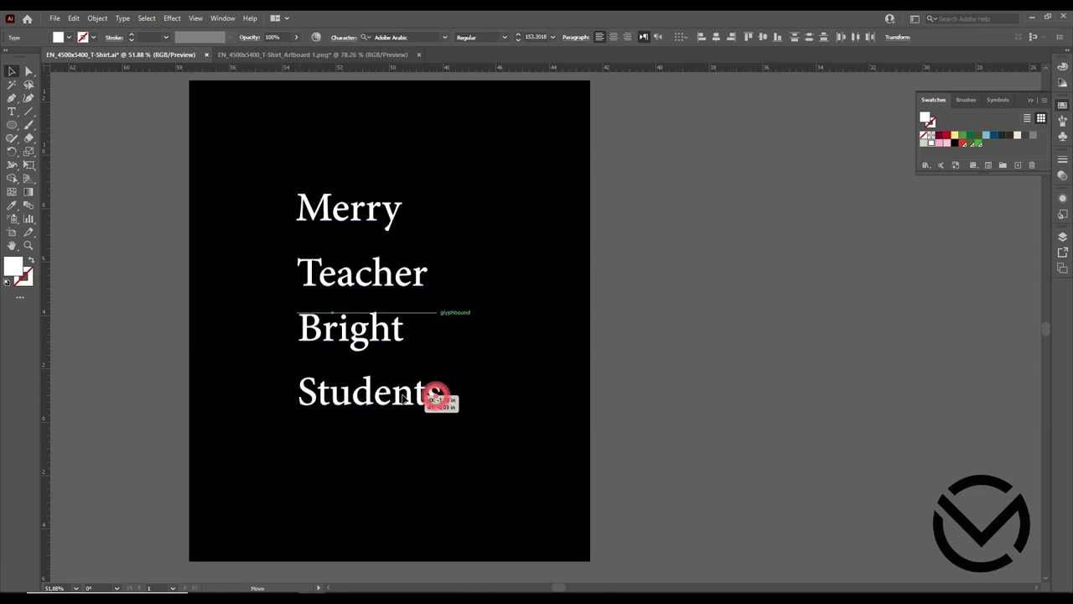
{"action": "left_click", "coordinate": [719, 37]}
{"action": "left_click", "coordinate": [472, 118]}
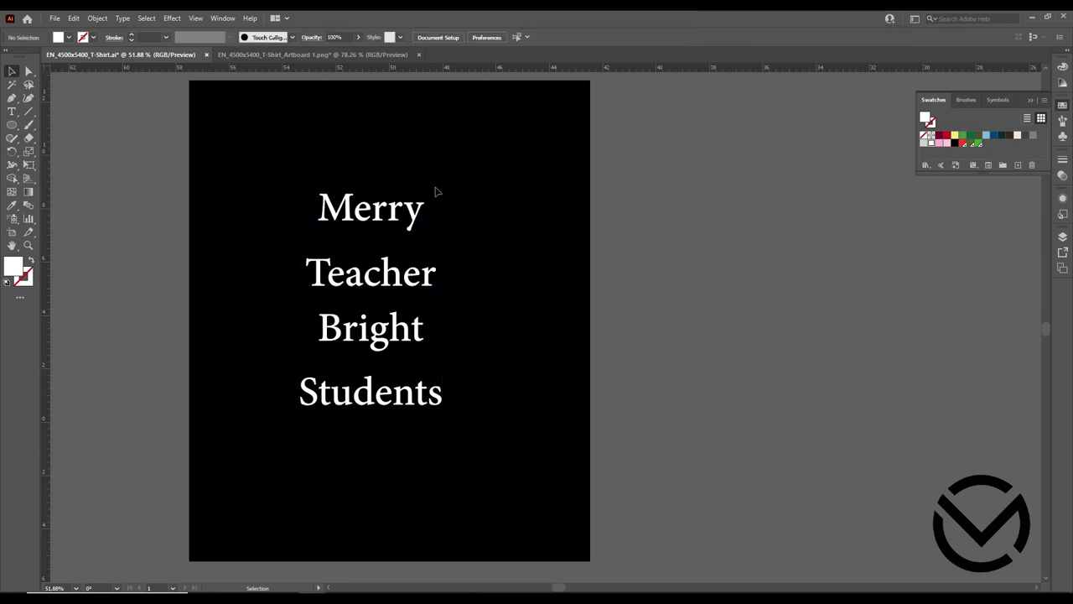
{"action": "left_click", "coordinate": [399, 212]}
Step: Try the Bosk font on Merry, then settle on Arial Rounded MT Bold
{"action": "left_click", "coordinate": [445, 37]}
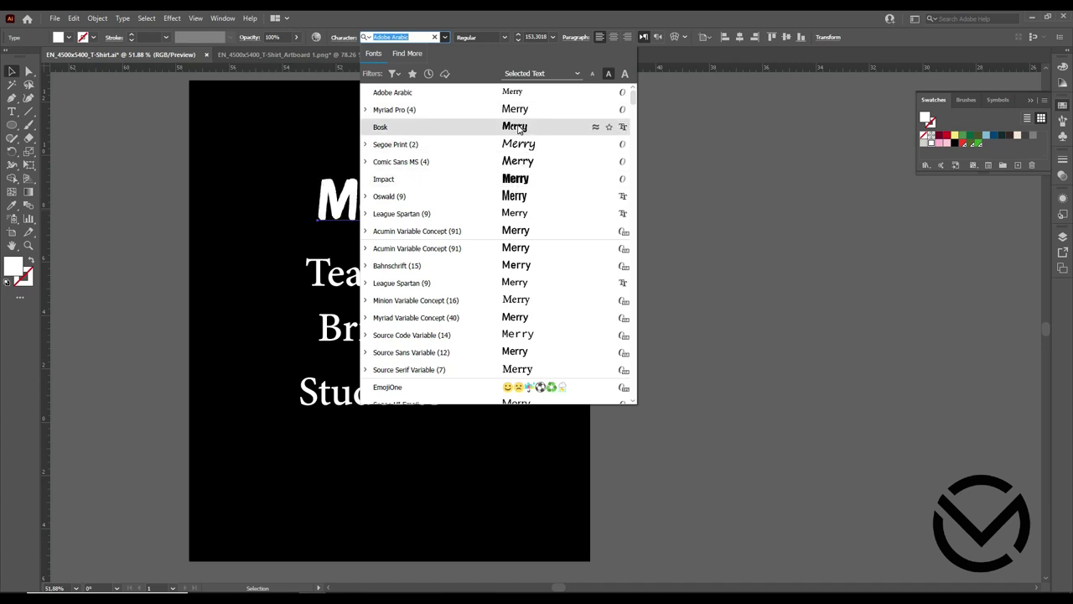
{"action": "left_click", "coordinate": [519, 128]}
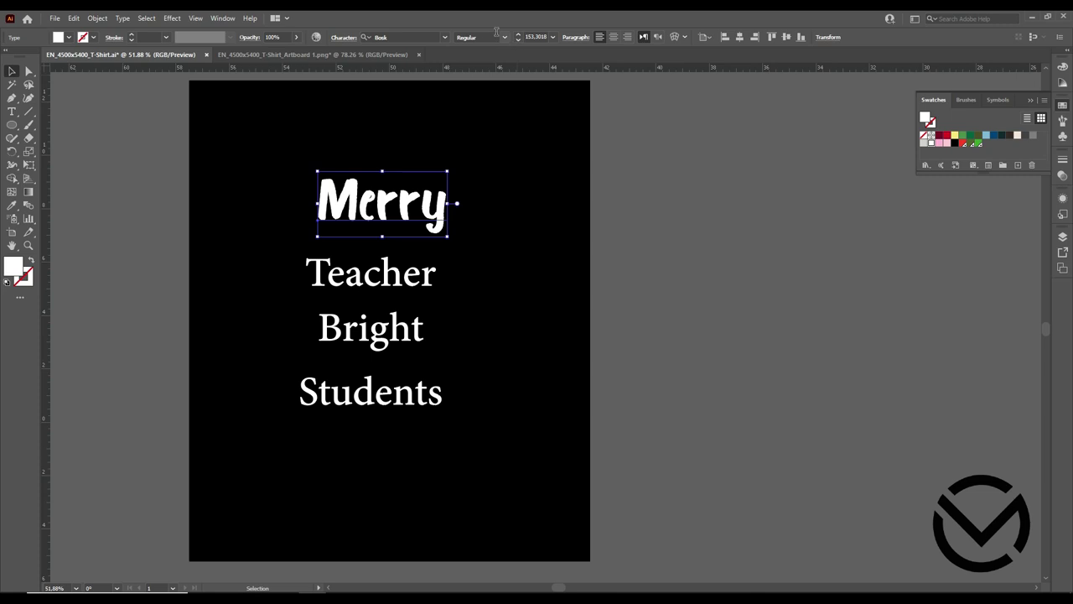
{"action": "left_click", "coordinate": [444, 37]}
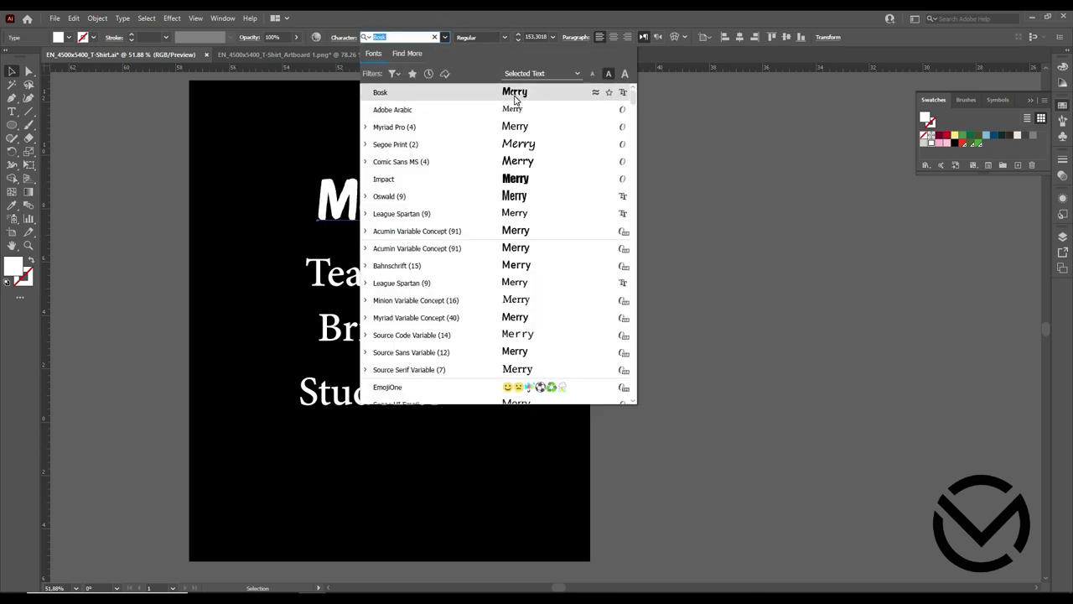
{"action": "scroll", "coordinate": [523, 277], "scroll_direction": "down", "scroll_amount": 2}
{"action": "scroll", "coordinate": [522, 297], "scroll_direction": "down", "scroll_amount": 2}
{"action": "scroll", "coordinate": [521, 302], "scroll_direction": "down", "scroll_amount": 1}
{"action": "scroll", "coordinate": [522, 302], "scroll_direction": "down", "scroll_amount": 1}
{"action": "scroll", "coordinate": [521, 303], "scroll_direction": "down", "scroll_amount": 2}
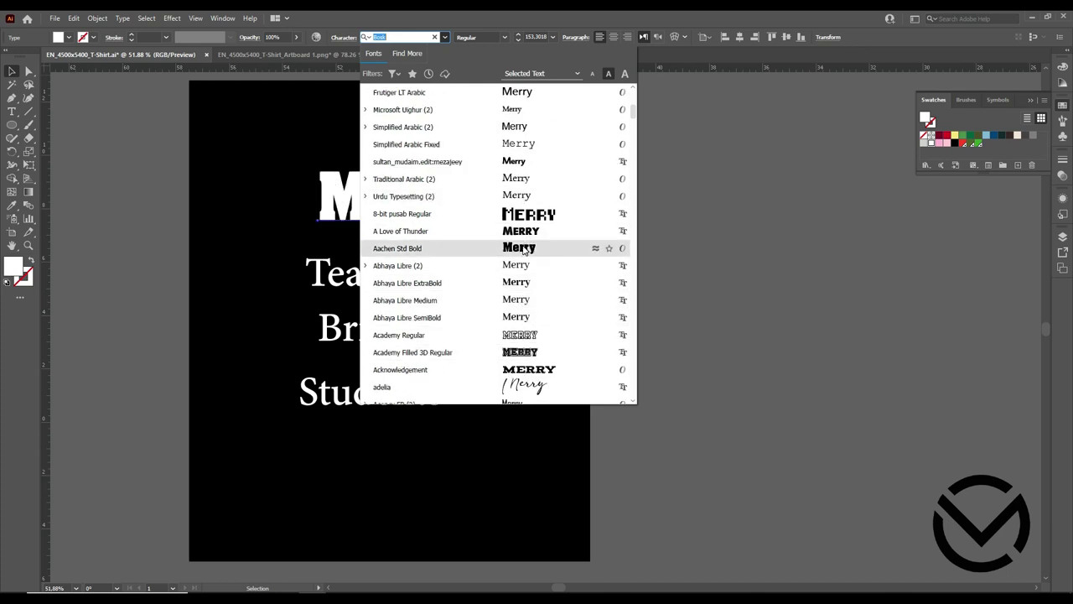
{"action": "scroll", "coordinate": [522, 324], "scroll_direction": "down", "scroll_amount": 1}
{"action": "scroll", "coordinate": [522, 324], "scroll_direction": "down", "scroll_amount": 2}
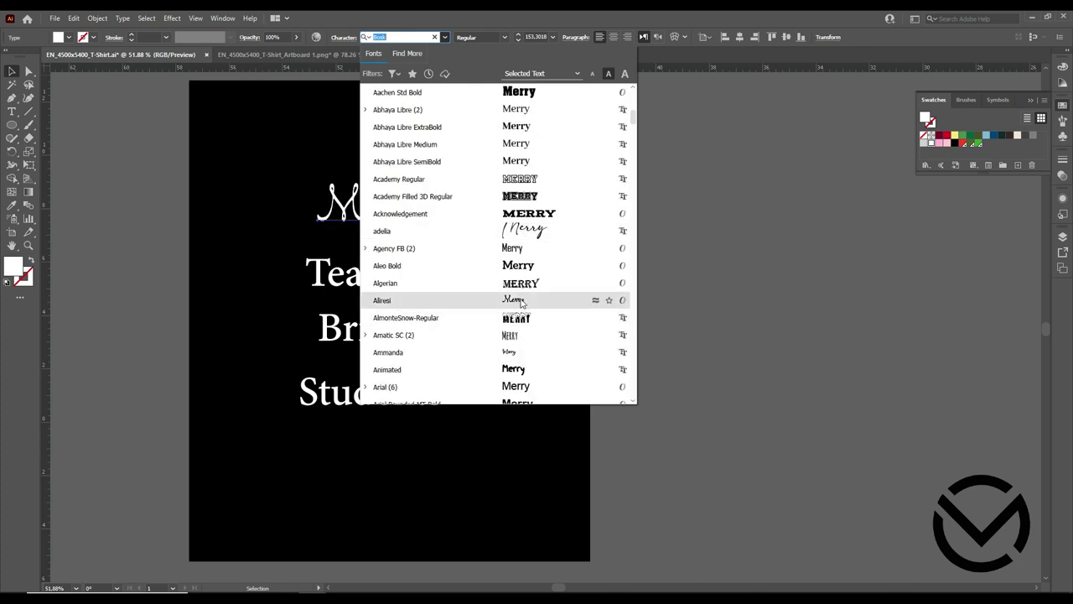
{"action": "scroll", "coordinate": [522, 322], "scroll_direction": "down", "scroll_amount": 1}
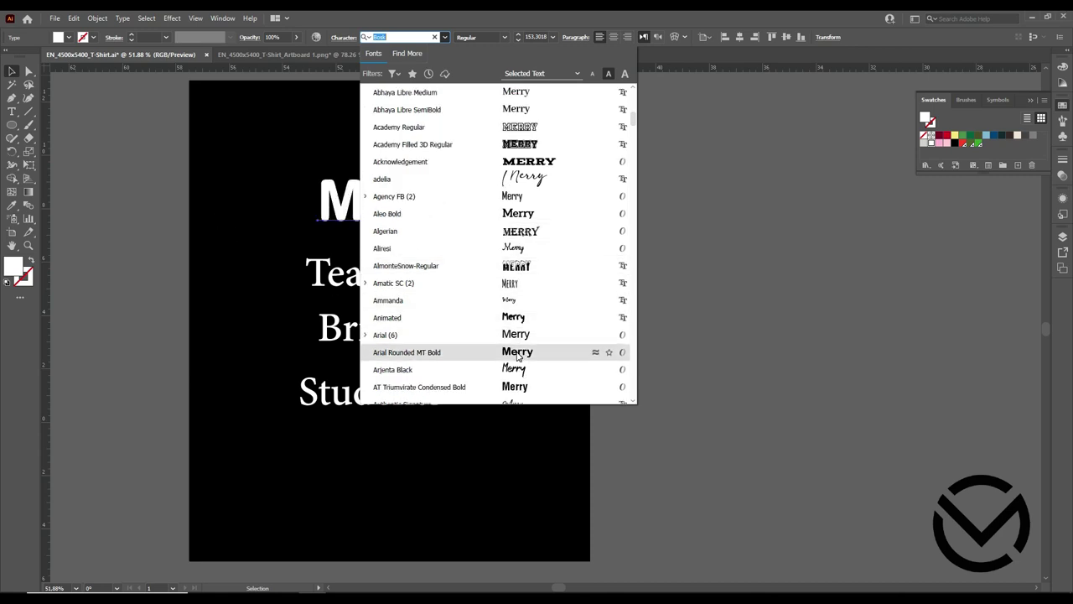
{"action": "left_click", "coordinate": [517, 354]}
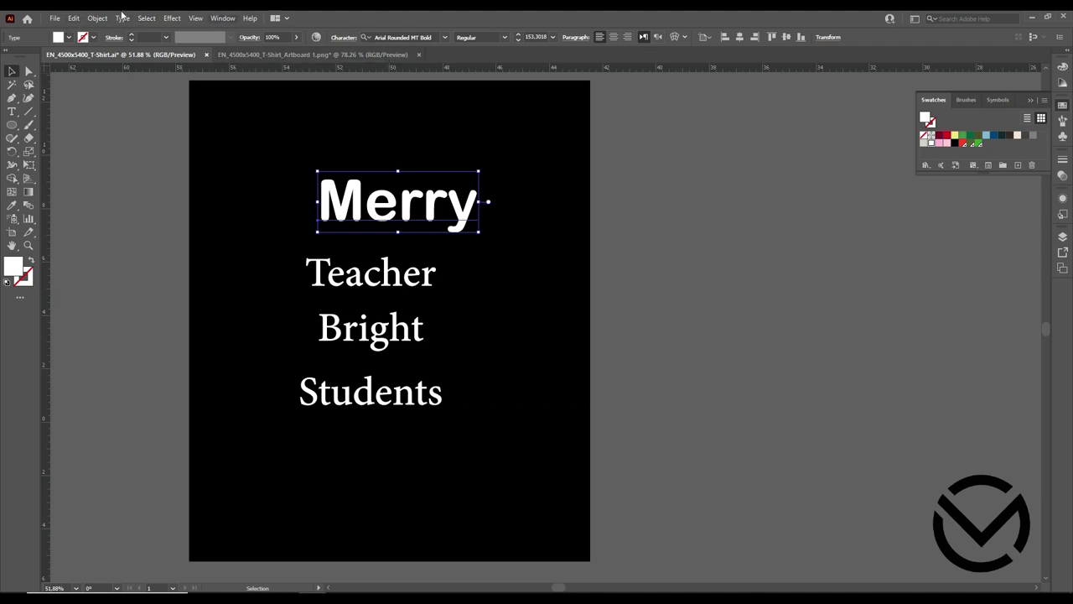
Step: Change Merry to UPPERCASE, nudge it left, and place a MERRY copy beside the artboard
{"action": "left_click", "coordinate": [123, 19]}
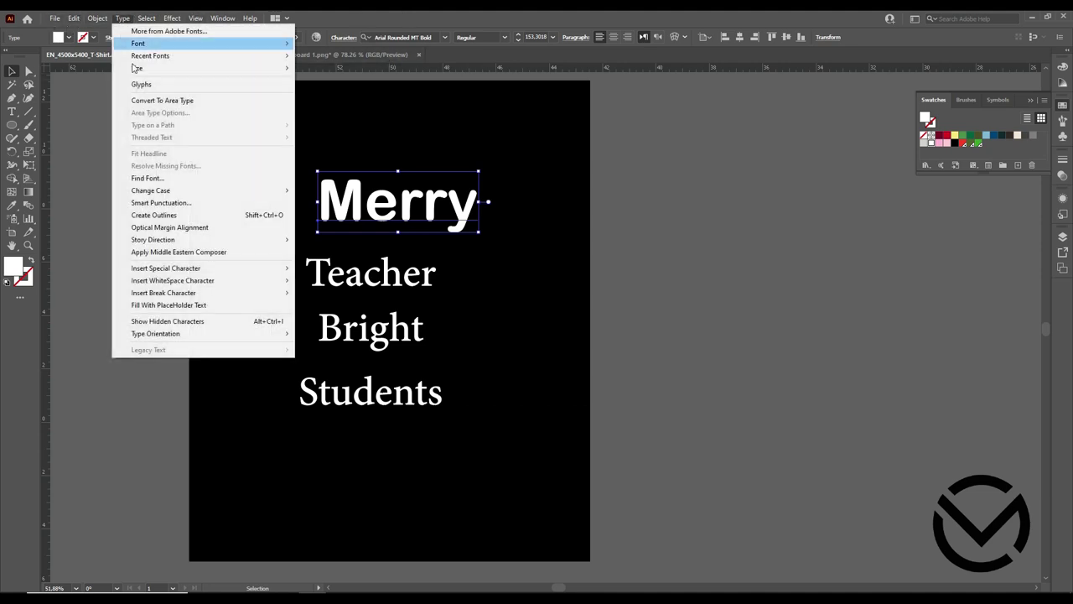
{"action": "left_click", "coordinate": [331, 191]}
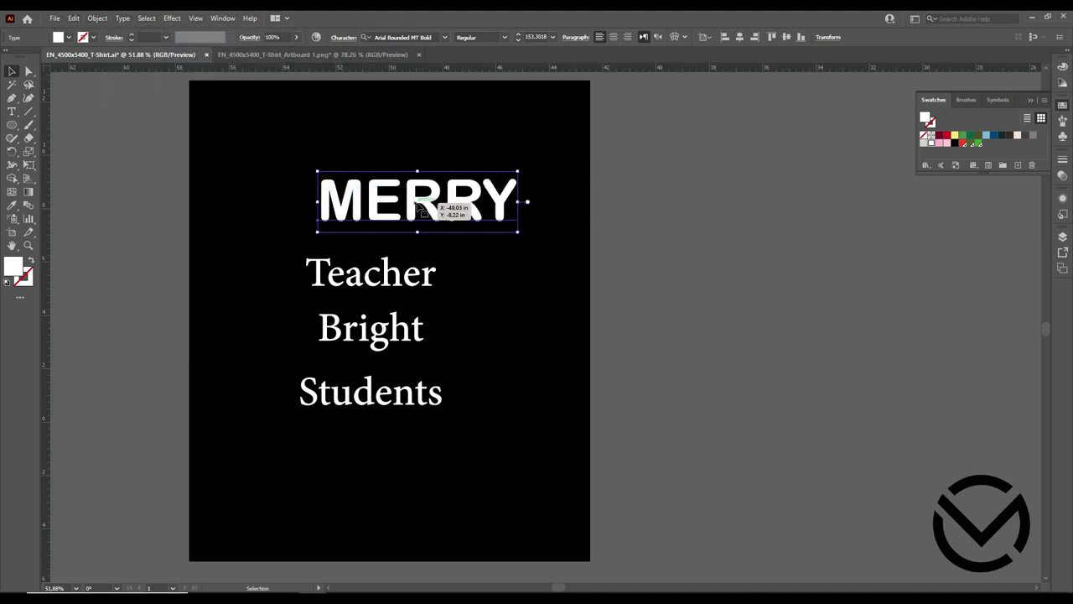
{"action": "left_click_drag", "start_coordinate": [424, 204], "coordinate": [401, 203]}
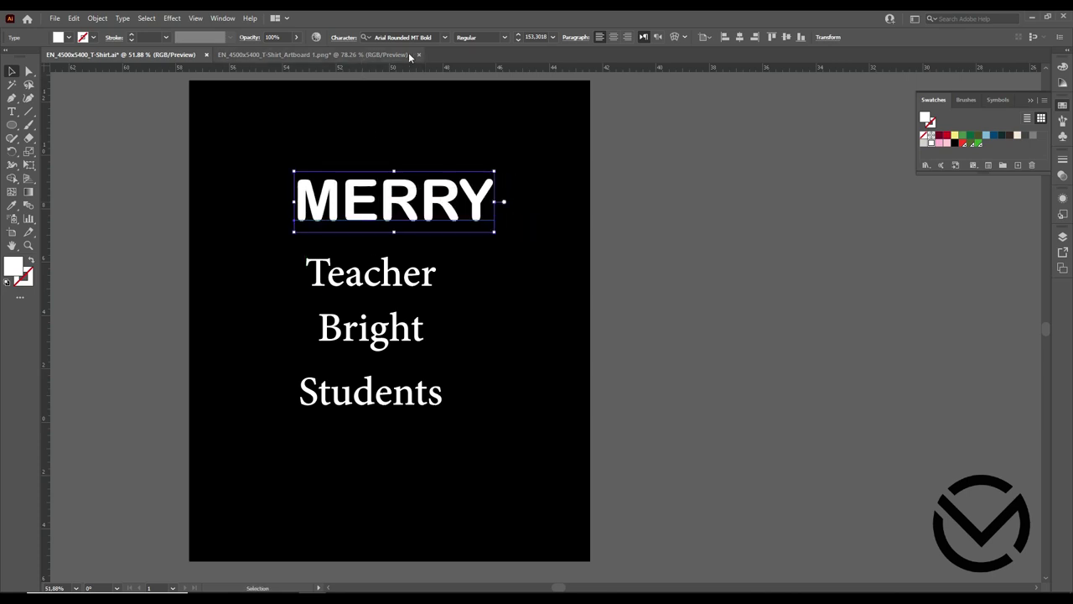
{"action": "left_click", "coordinate": [446, 39]}
{"action": "left_click", "coordinate": [341, 110]}
{"action": "left_click_drag", "start_coordinate": [348, 208], "coordinate": [793, 201]}
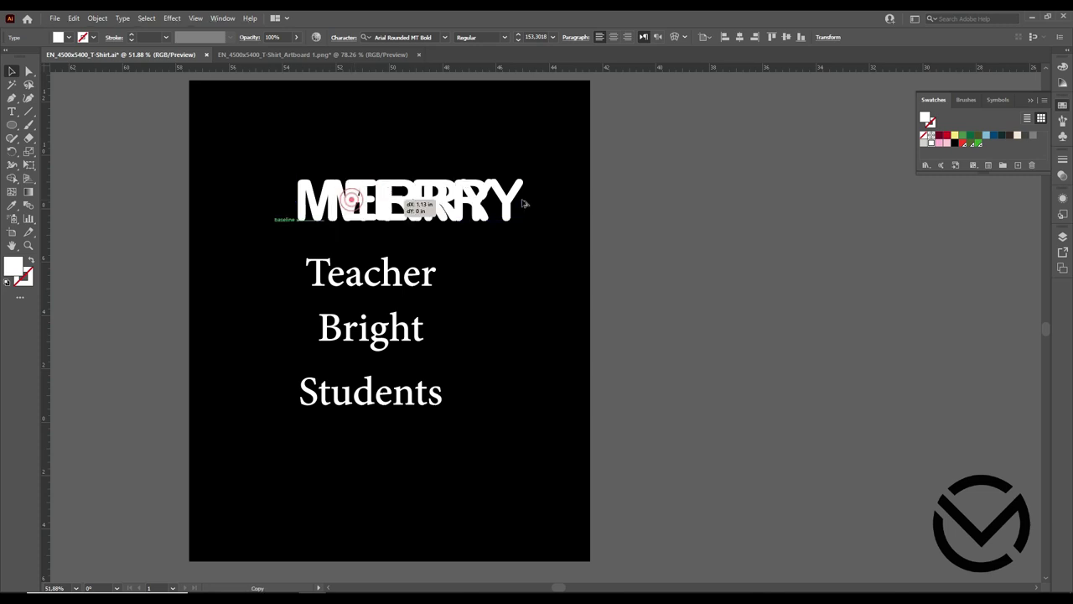
{"action": "left_click", "coordinate": [388, 205]}
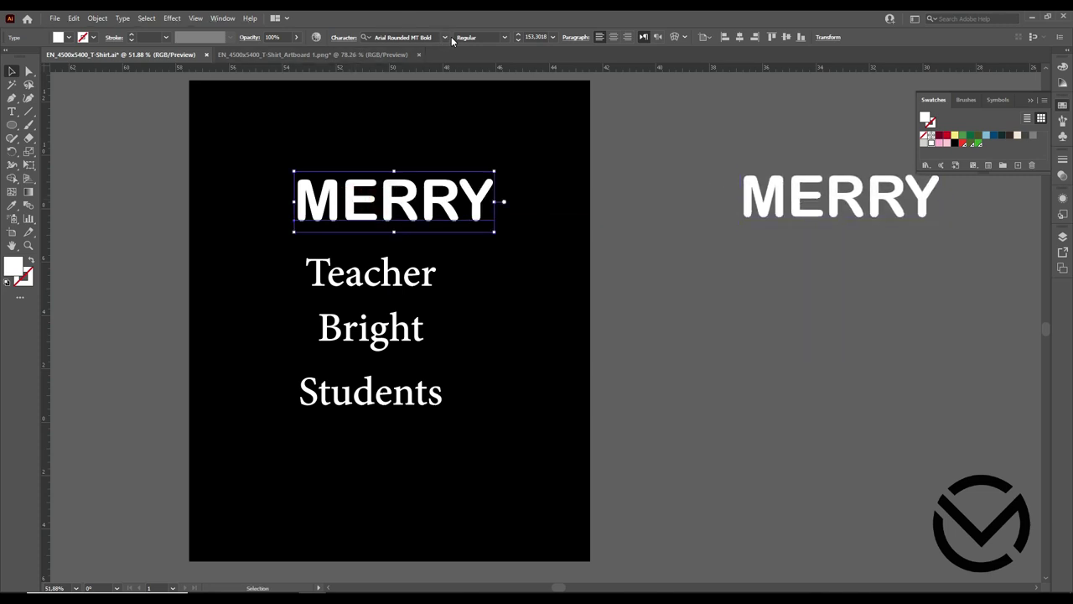
{"action": "left_click", "coordinate": [445, 38]}
{"action": "left_click", "coordinate": [394, 74]}
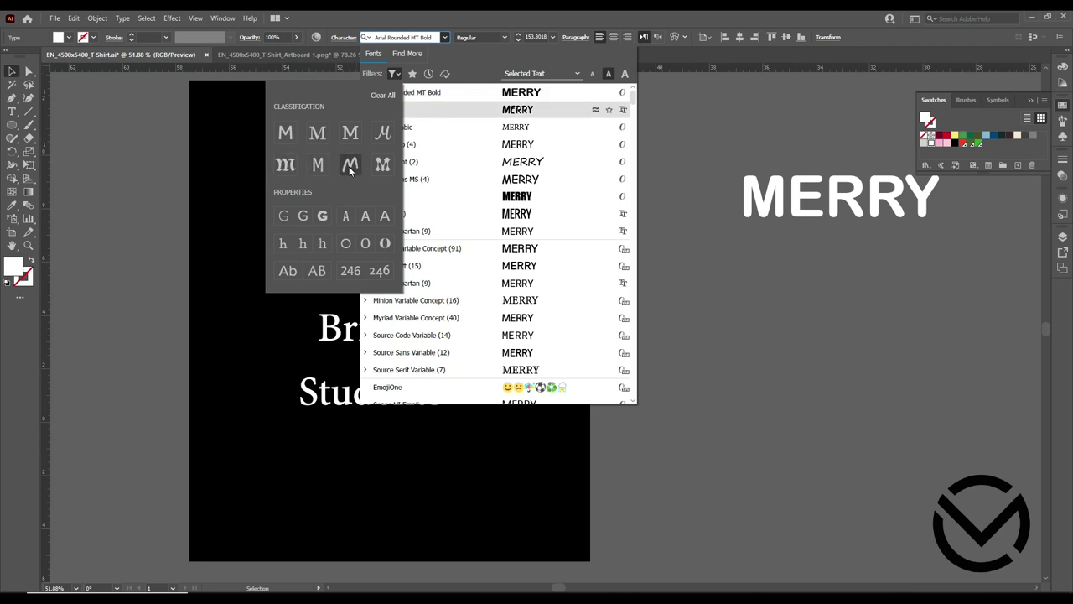
Step: Browse the sans serif and serif font lists as candidates for MERRY
{"action": "left_click", "coordinate": [287, 132]}
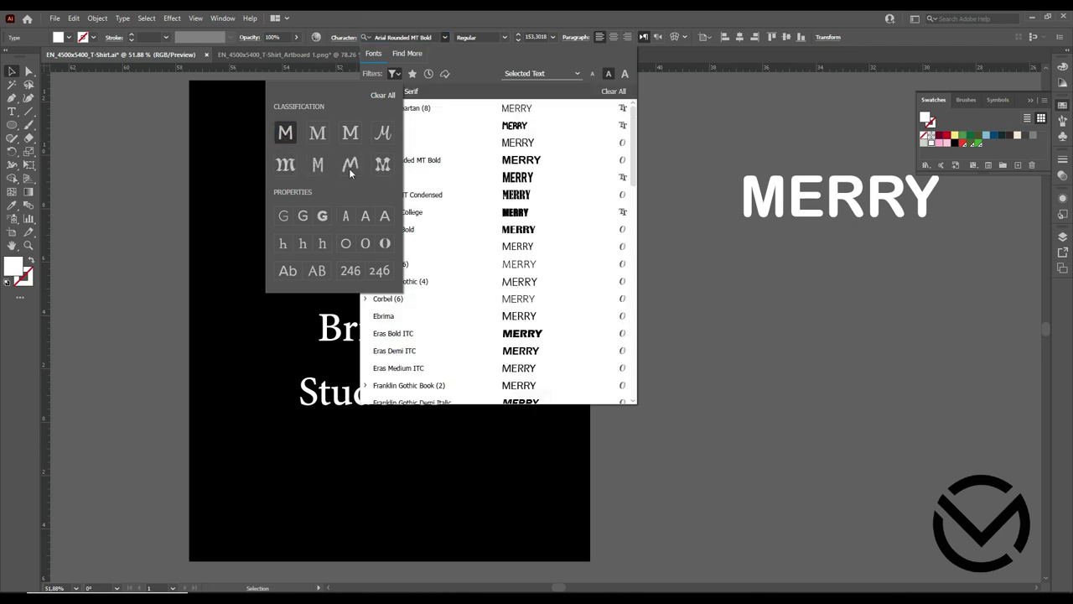
{"action": "left_click", "coordinate": [634, 117]}
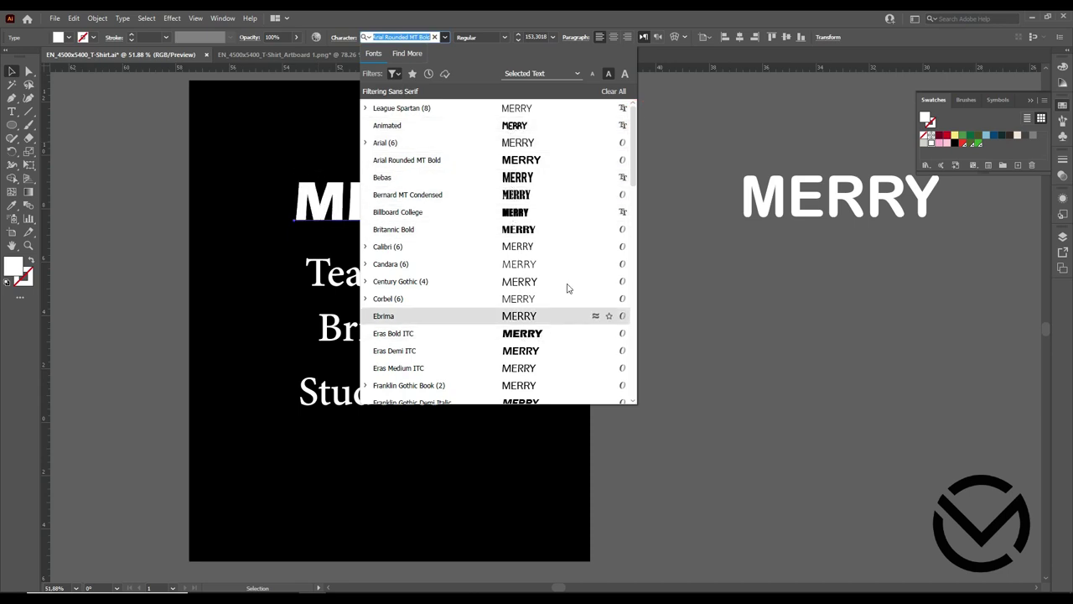
{"action": "left_click_drag", "start_coordinate": [636, 134], "coordinate": [634, 351]}
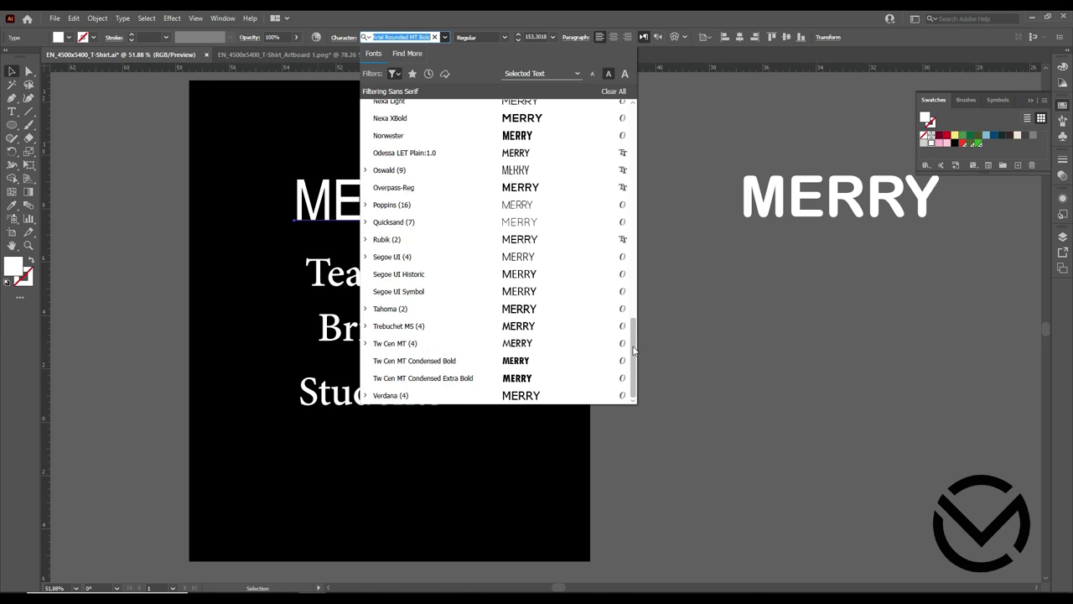
{"action": "left_click", "coordinate": [395, 73]}
{"action": "left_click", "coordinate": [317, 132]}
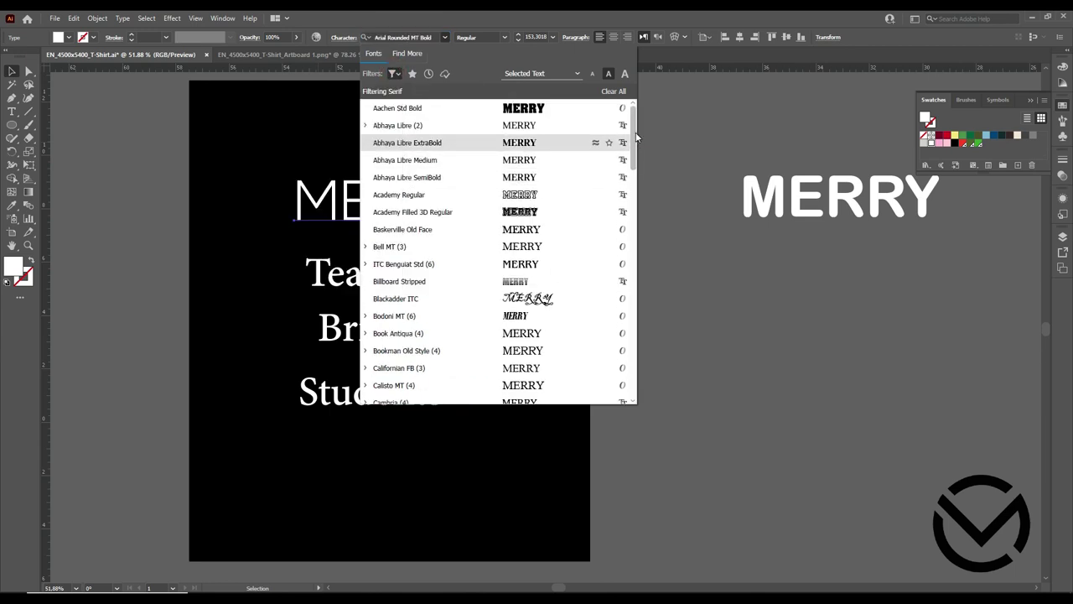
{"action": "mouse_move", "coordinate": [638, 121]}
{"action": "left_mouse_down"}
{"action": "mouse_move", "coordinate": [635, 290]}
{"action": "mouse_move", "coordinate": [615, 365]}
{"action": "left_mouse_up"}
Step: Filter the fonts down to Handwritten and set MERRY in Happy Day
{"action": "left_click", "coordinate": [394, 73]}
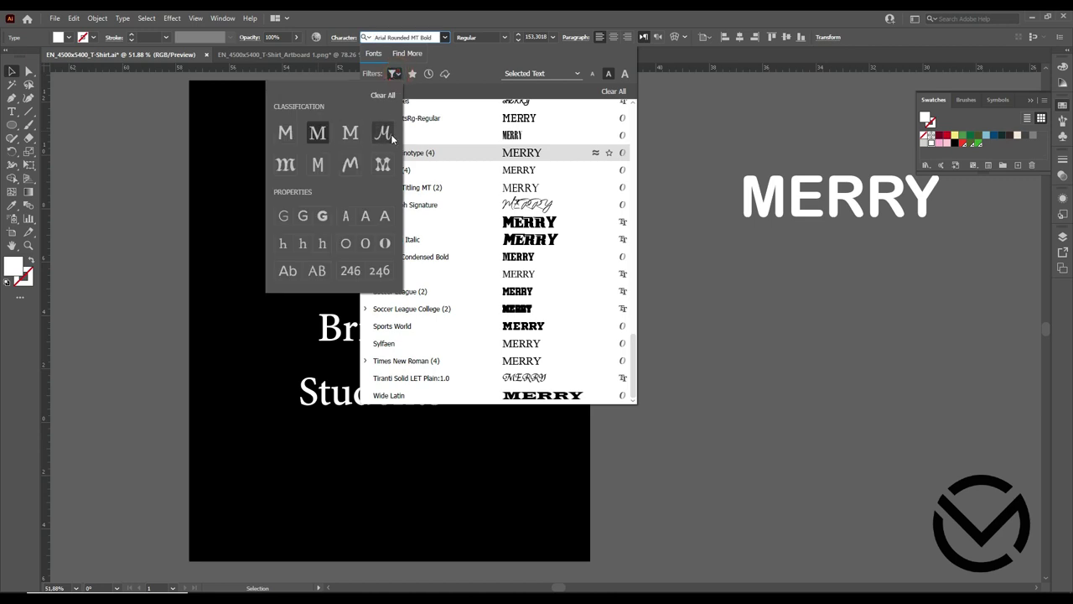
{"action": "left_click", "coordinate": [382, 132]}
{"action": "left_click", "coordinate": [350, 132]}
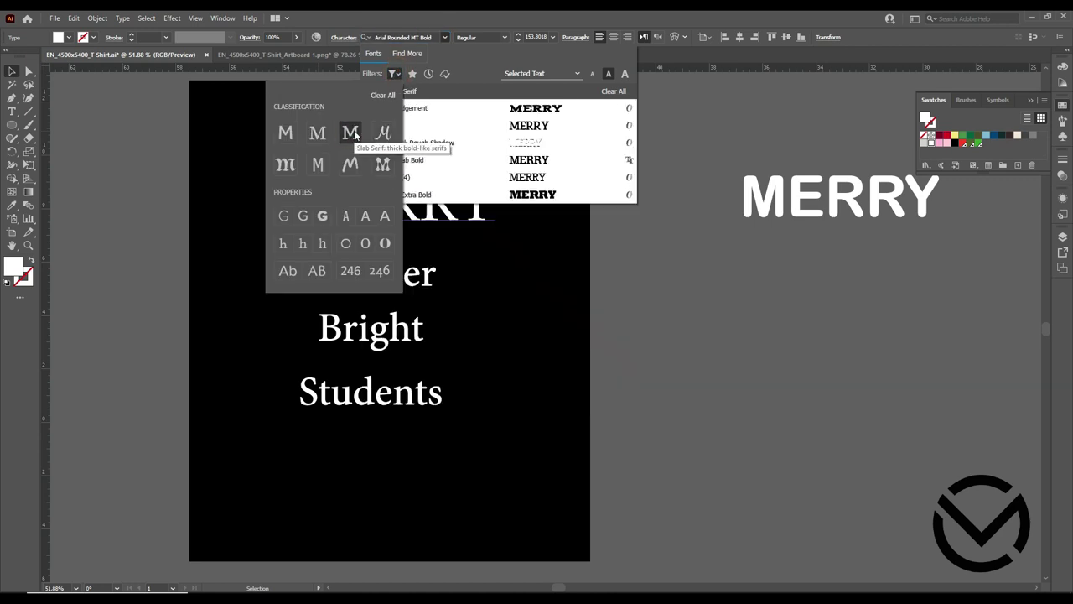
{"action": "left_click", "coordinate": [285, 164]}
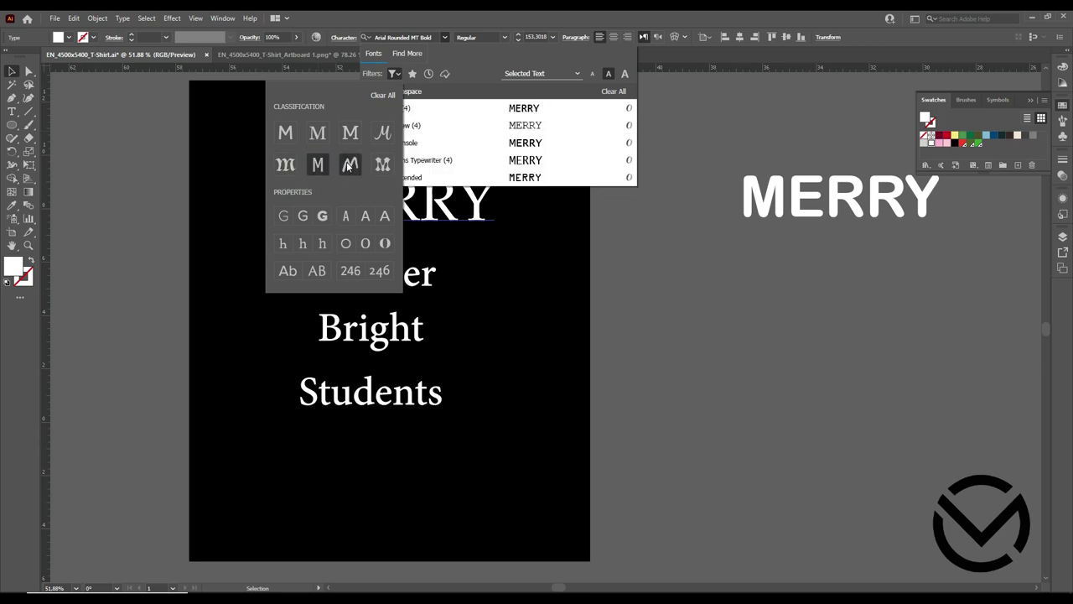
{"action": "left_click", "coordinate": [349, 165]}
{"action": "left_click", "coordinate": [635, 149]}
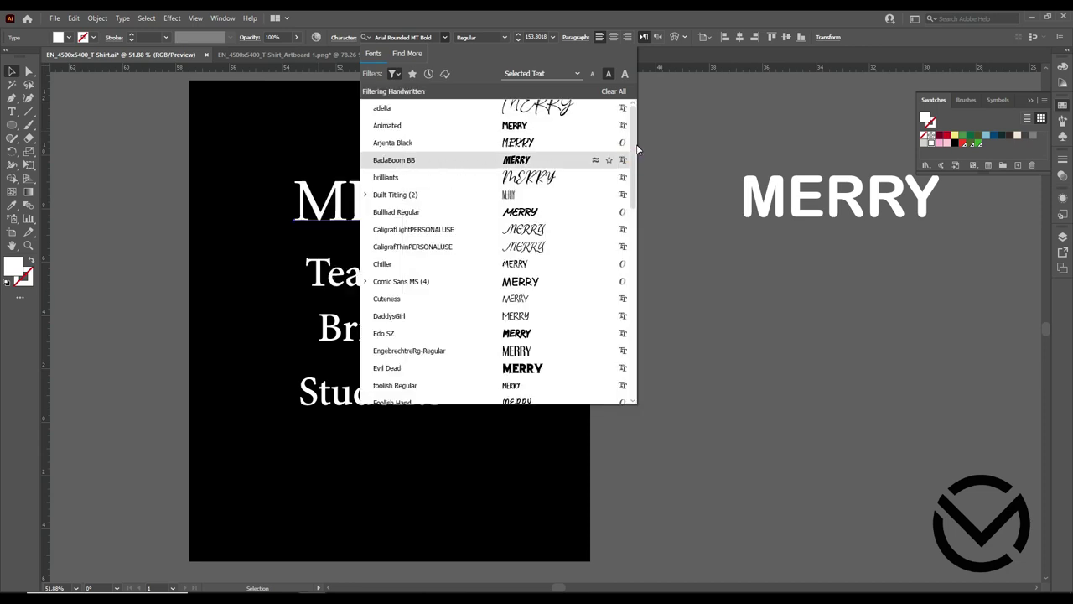
{"action": "left_click_drag", "start_coordinate": [634, 171], "coordinate": [632, 246]}
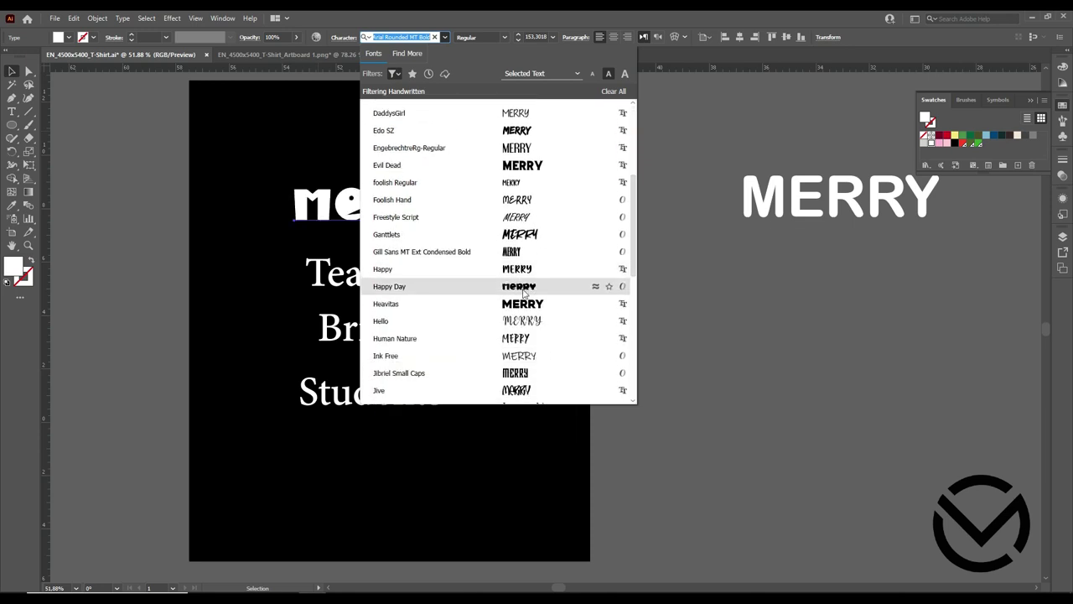
{"action": "left_click", "coordinate": [520, 286]}
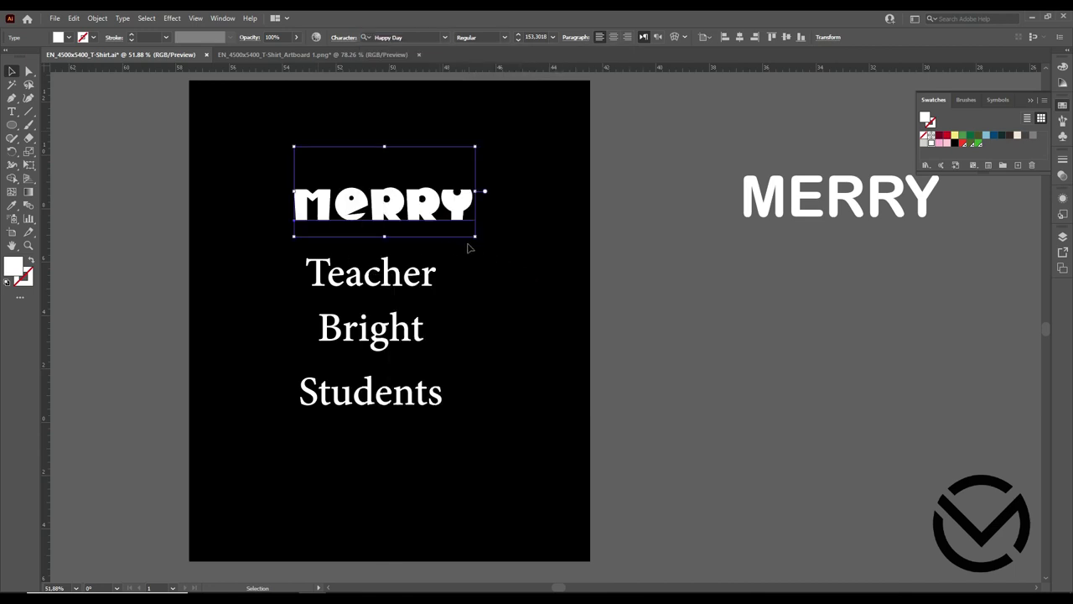
Step: Enlarge MERRY and move it up and to the left
{"action": "left_click_drag", "start_coordinate": [473, 239], "coordinate": [520, 335]}
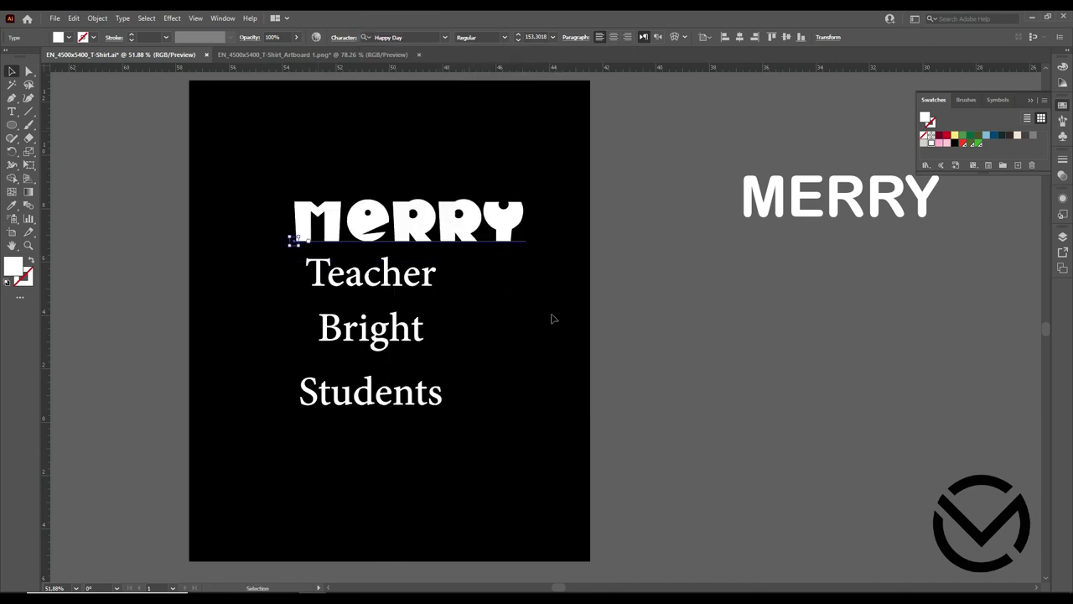
{"action": "left_click_drag", "start_coordinate": [461, 233], "coordinate": [445, 196]}
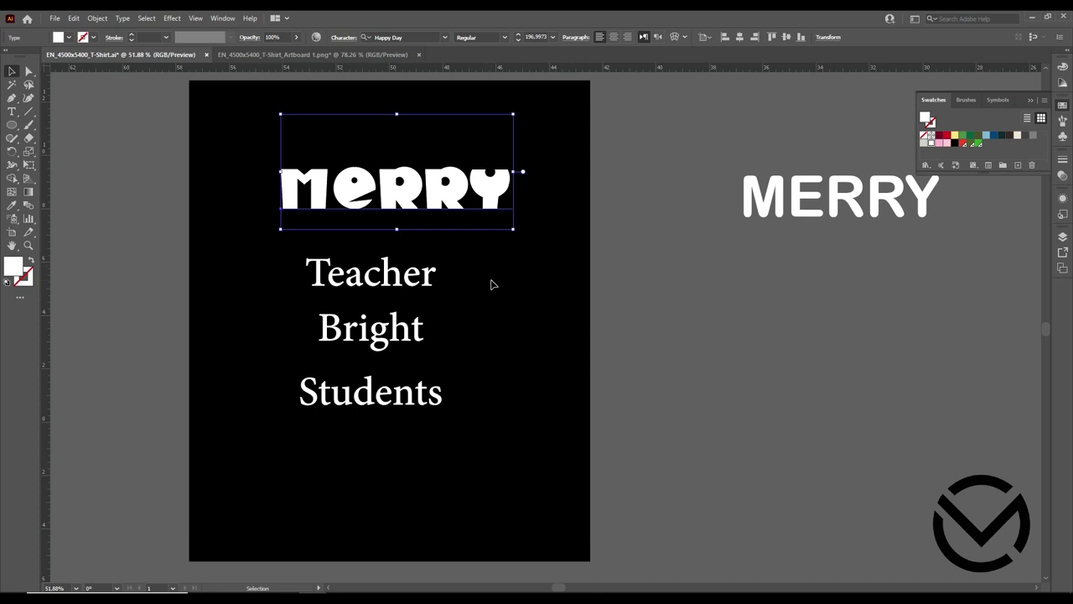
{"action": "left_click", "coordinate": [492, 285]}
Step: Give Bright MERRY's Happy Day style, then lower BRIGHT and move Teacher up-right
{"action": "left_click", "coordinate": [371, 338]}
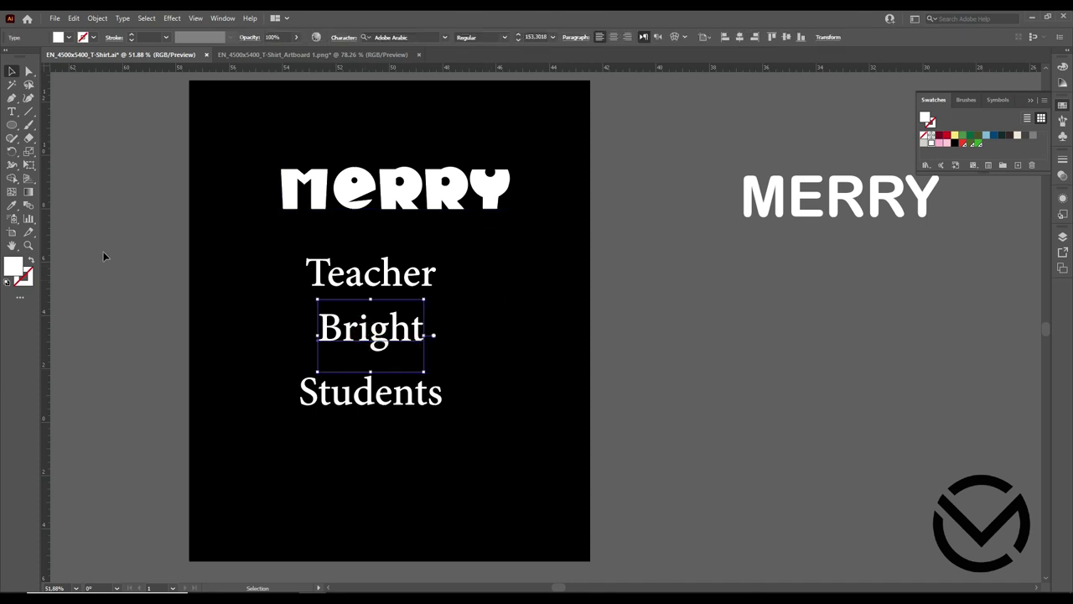
{"action": "left_click", "coordinate": [11, 206]}
{"action": "left_click", "coordinate": [354, 186]}
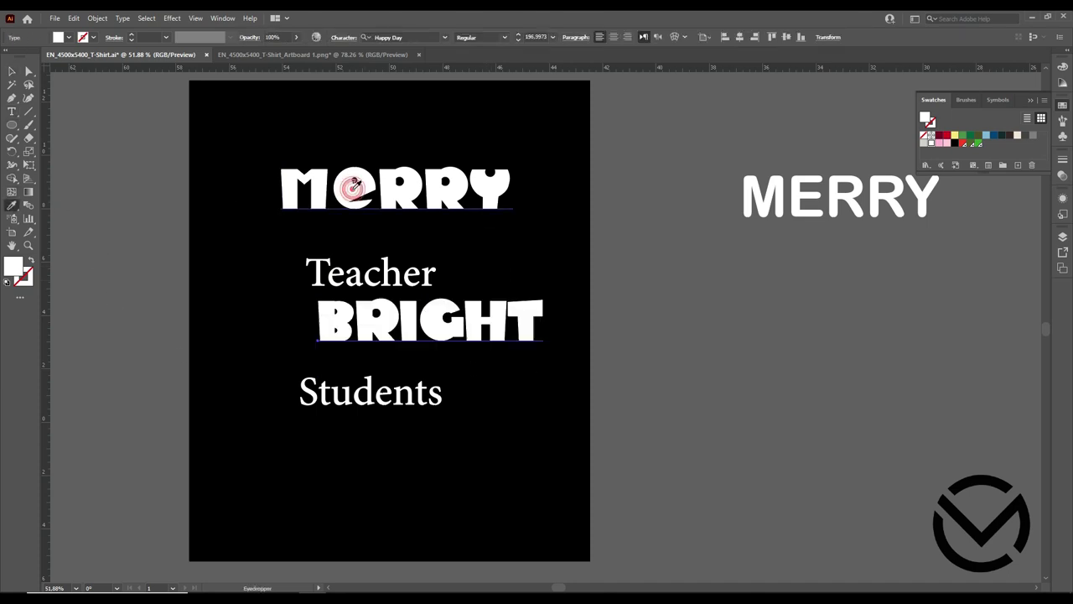
{"action": "left_click", "coordinate": [12, 71]}
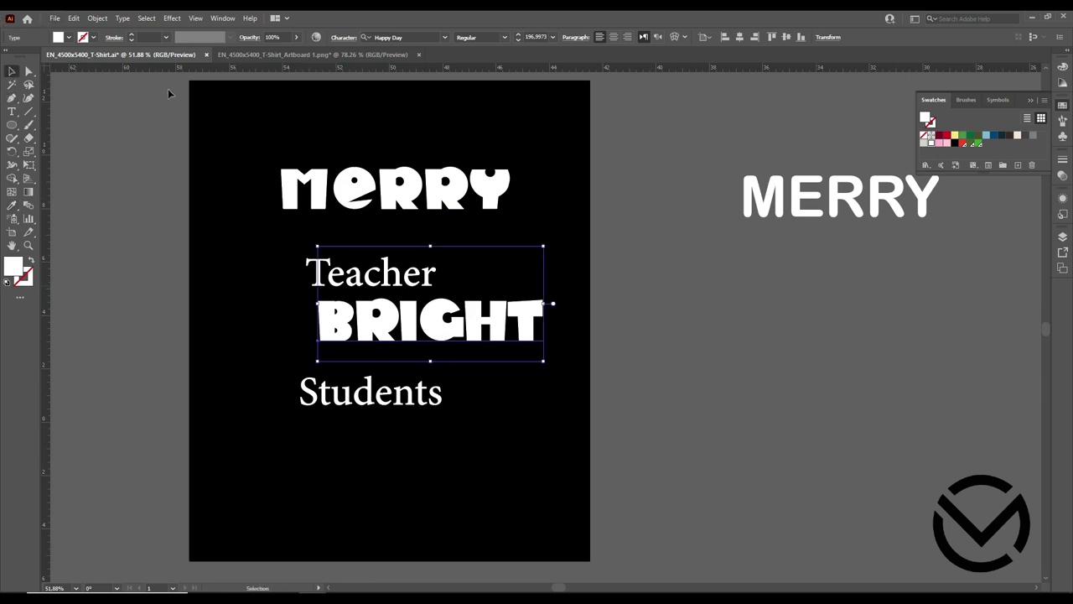
{"action": "left_click_drag", "start_coordinate": [384, 280], "coordinate": [348, 290]}
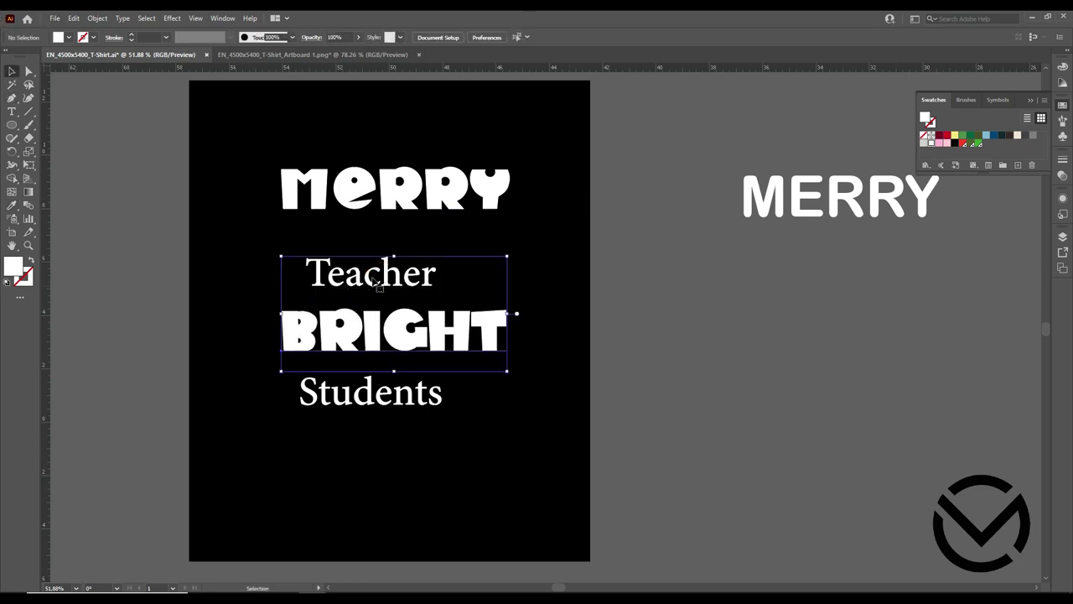
{"action": "left_click", "coordinate": [527, 244]}
{"action": "left_click_drag", "start_coordinate": [430, 283], "coordinate": [425, 304]}
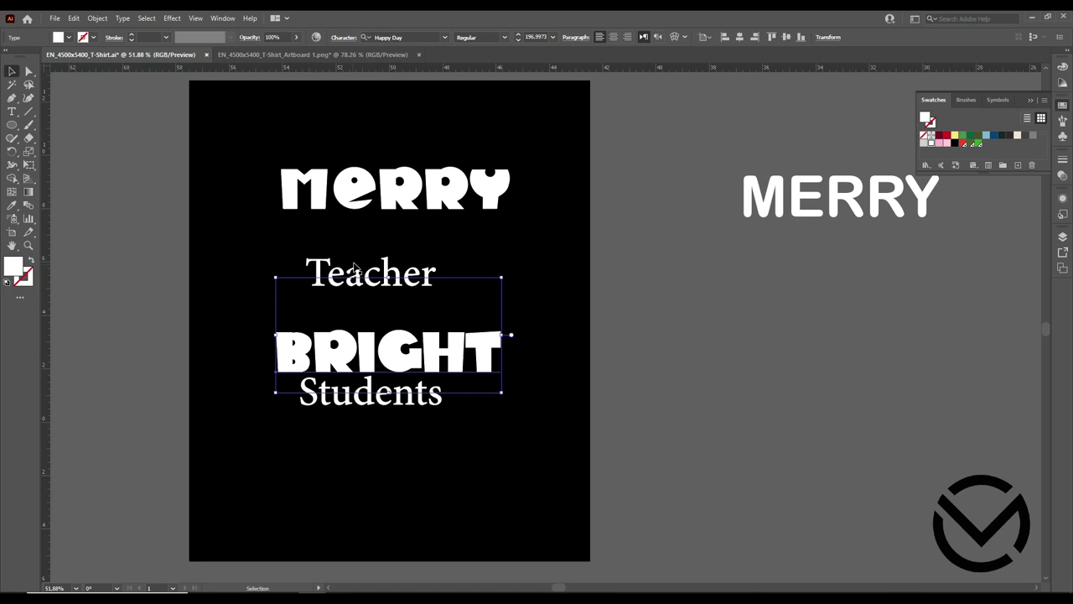
{"action": "left_click_drag", "start_coordinate": [384, 268], "coordinate": [425, 246]}
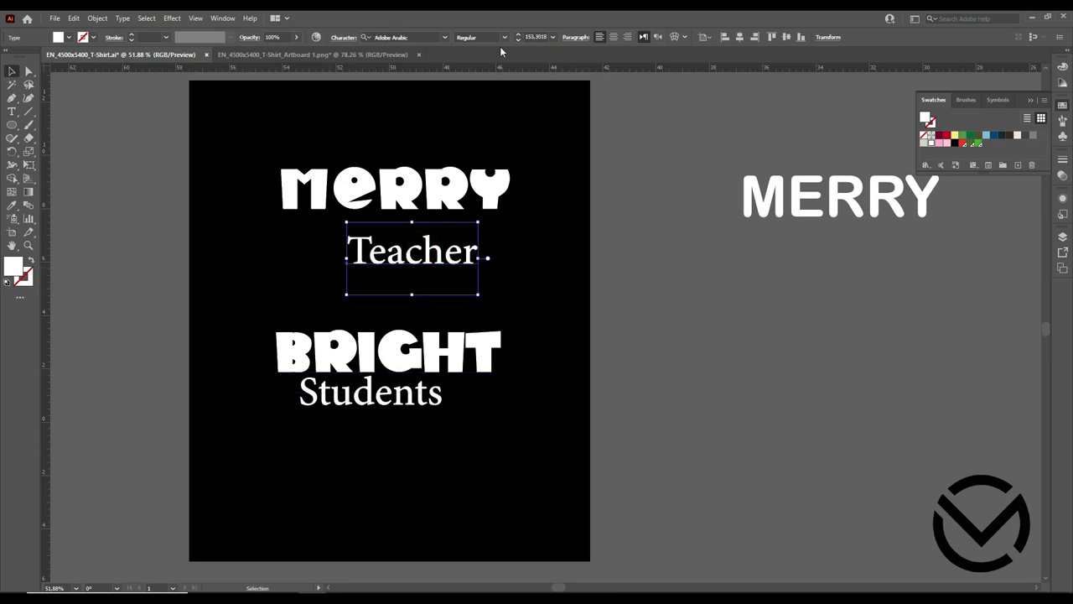
Step: Set Teacher in the adelia font and move it below MERRY
{"action": "left_click", "coordinate": [443, 37]}
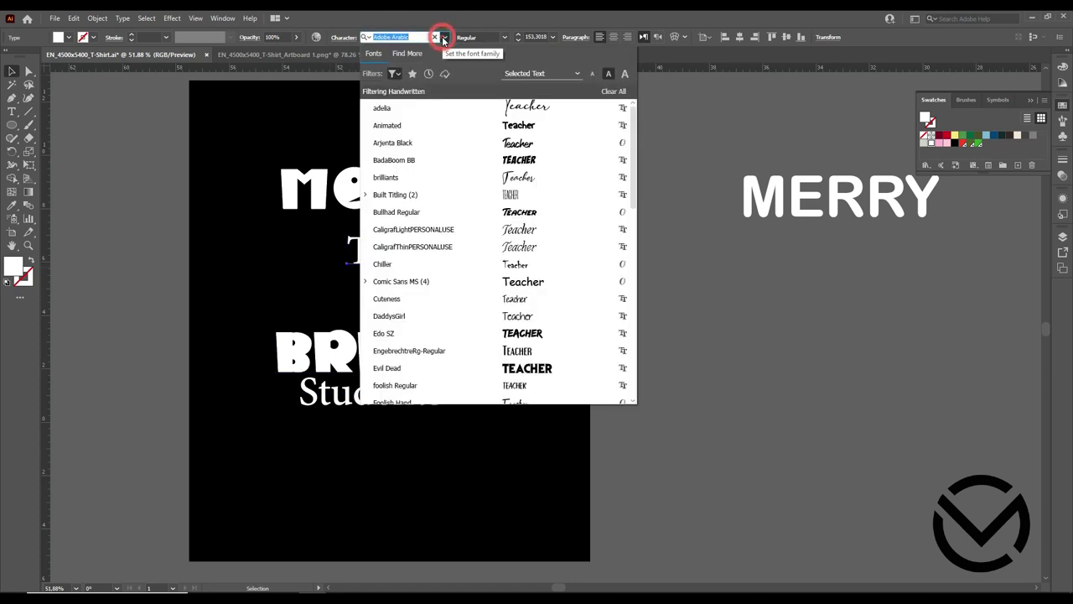
{"action": "left_click", "coordinate": [529, 112]}
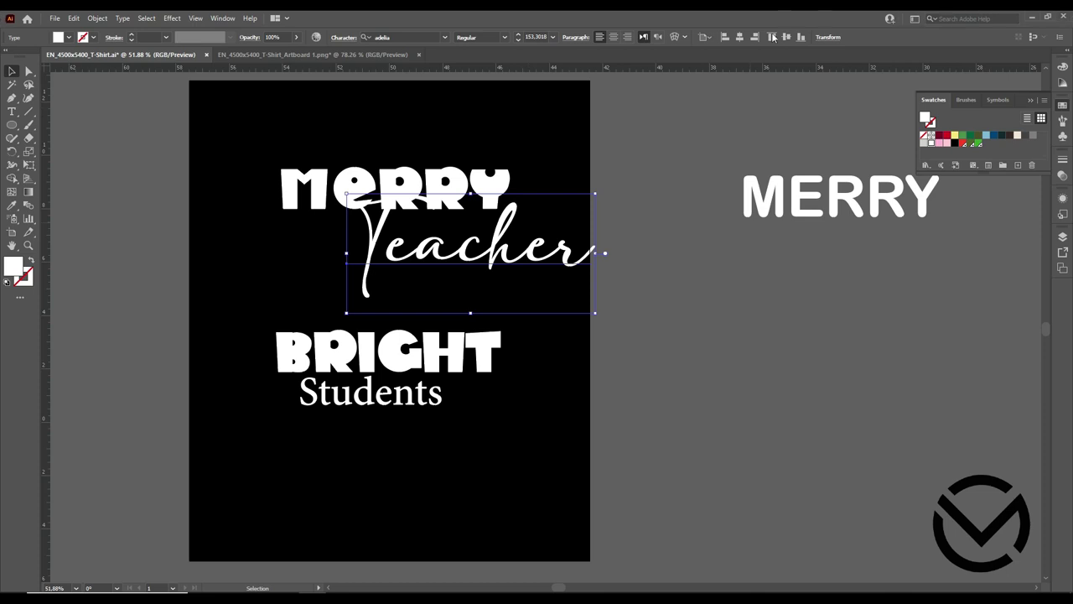
{"action": "left_click_drag", "start_coordinate": [483, 266], "coordinate": [430, 283]}
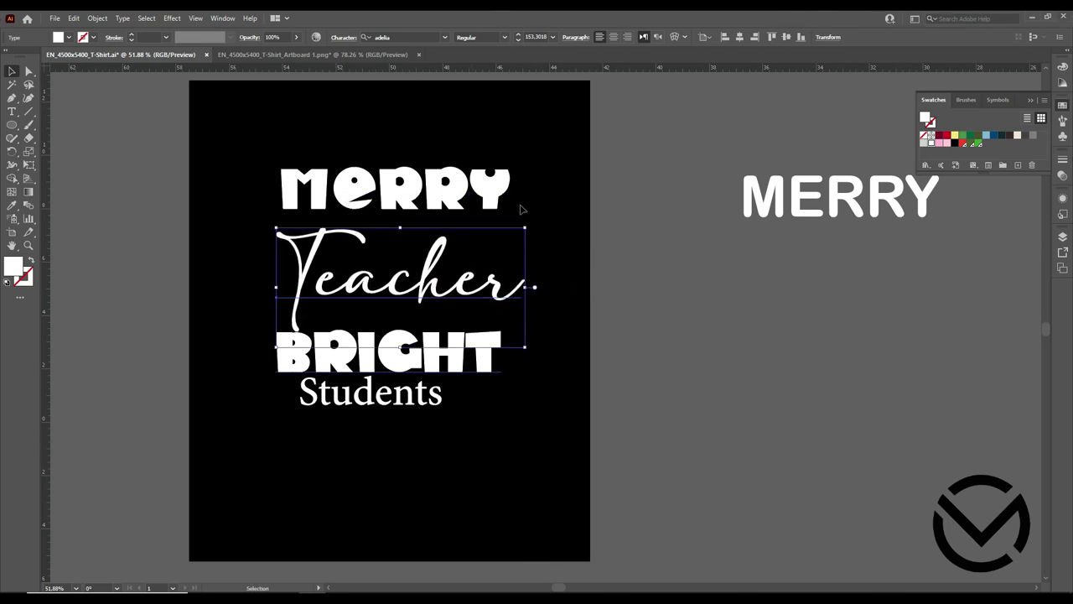
Step: Preview alternative fonts for Teacher, then keep adelia
{"action": "left_click", "coordinate": [444, 38]}
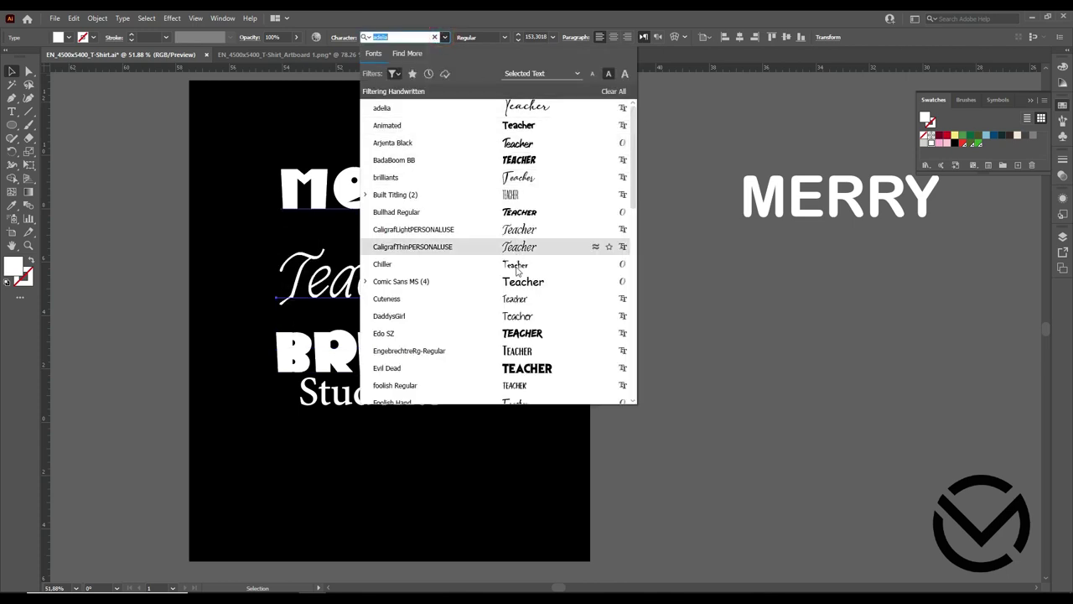
{"action": "scroll", "coordinate": [518, 285], "scroll_direction": "down", "scroll_amount": 2}
{"action": "scroll", "coordinate": [517, 285], "scroll_direction": "down", "scroll_amount": 1}
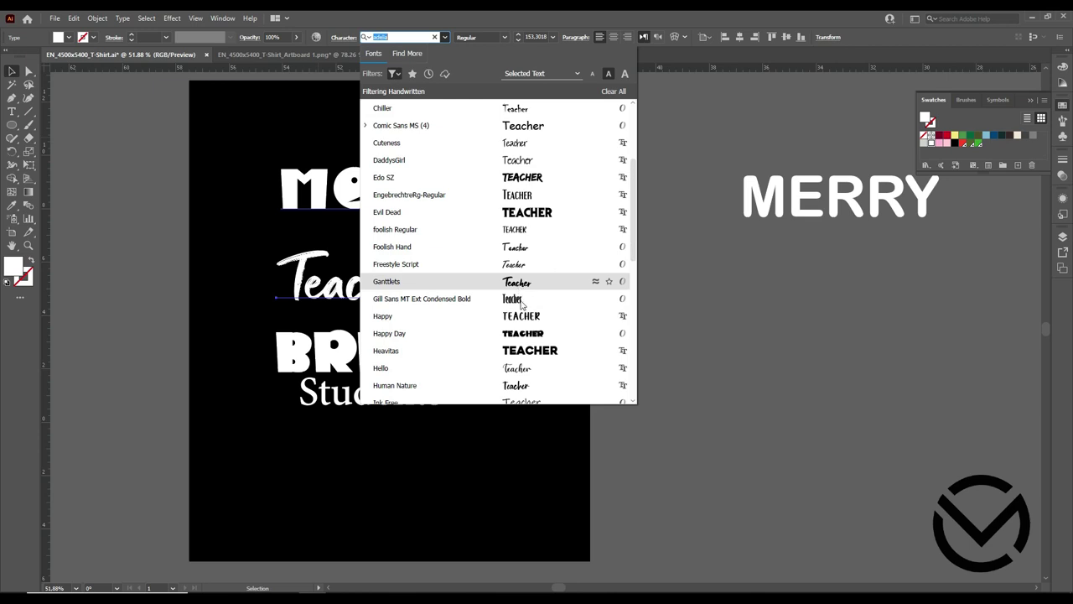
{"action": "scroll", "coordinate": [521, 304], "scroll_direction": "down", "scroll_amount": 1}
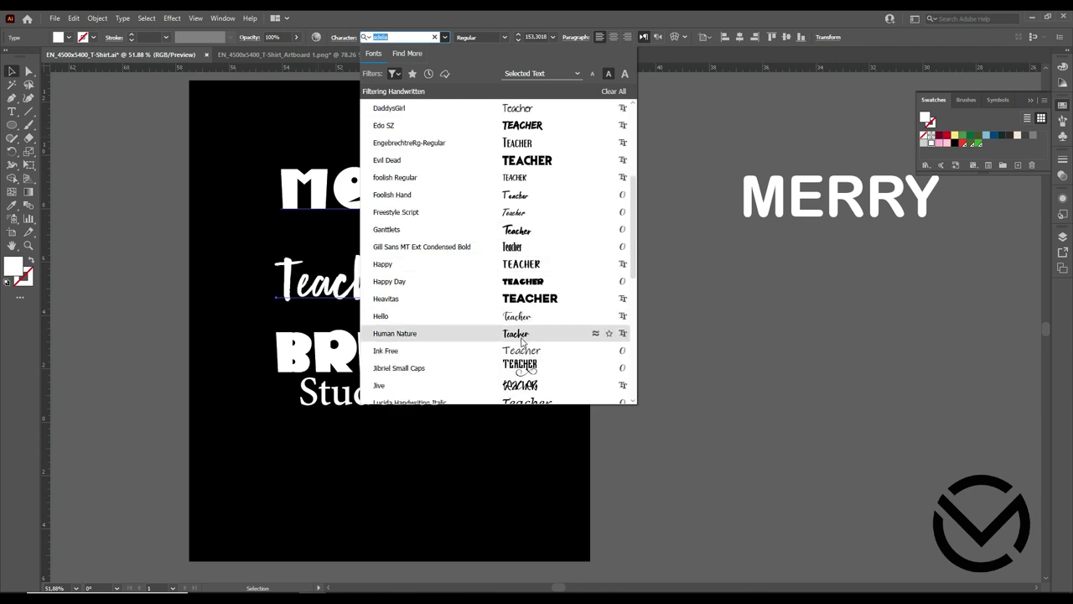
{"action": "scroll", "coordinate": [523, 347], "scroll_direction": "down", "scroll_amount": 2}
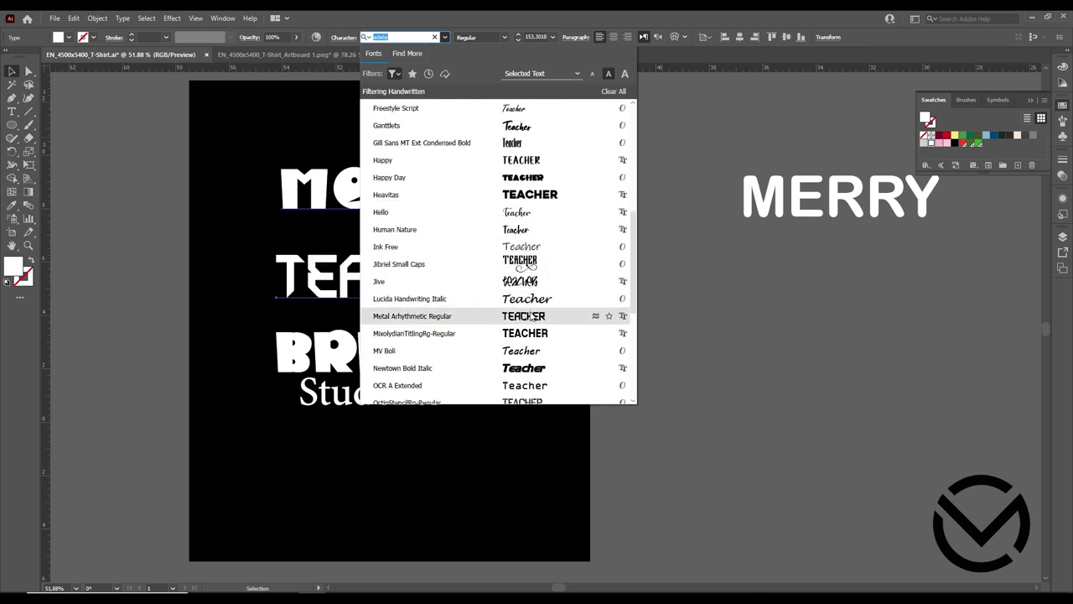
{"action": "scroll", "coordinate": [530, 316], "scroll_direction": "down", "scroll_amount": 3}
{"action": "scroll", "coordinate": [530, 322], "scroll_direction": "down", "scroll_amount": 1}
{"action": "scroll", "coordinate": [531, 340], "scroll_direction": "down", "scroll_amount": 1}
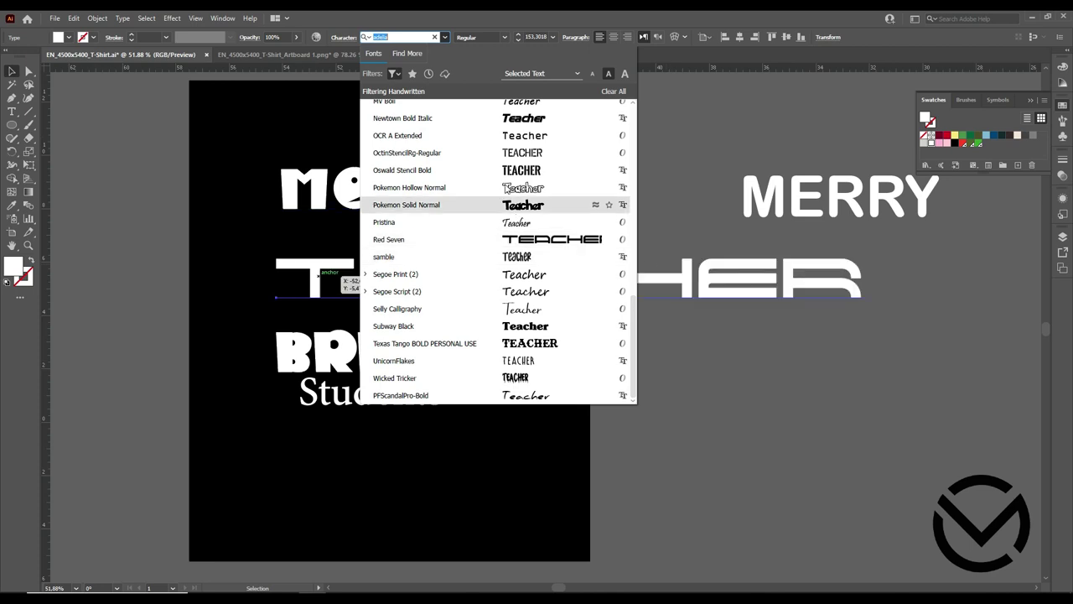
{"action": "scroll", "coordinate": [503, 210], "scroll_direction": "up", "scroll_amount": 5}
{"action": "scroll", "coordinate": [517, 131], "scroll_direction": "up", "scroll_amount": 5}
{"action": "left_click", "coordinate": [525, 109]}
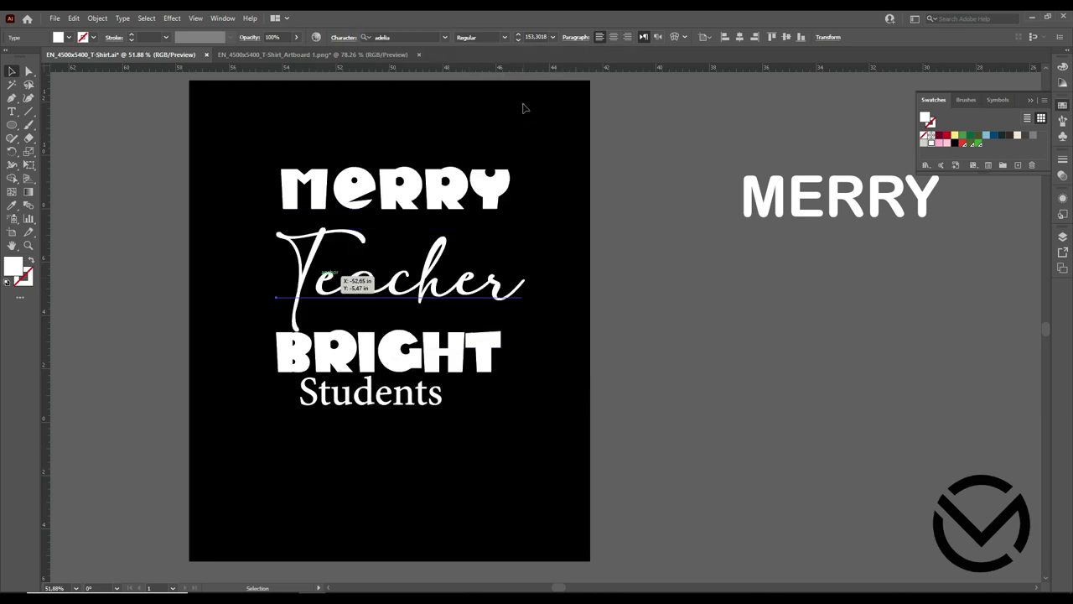
{"action": "left_click", "coordinate": [417, 431]}
Step: Copy Teacher's adelia style onto Students, resize it below BRIGHT, and raise MERRY
{"action": "left_click", "coordinate": [12, 204]}
{"action": "left_click", "coordinate": [315, 266]}
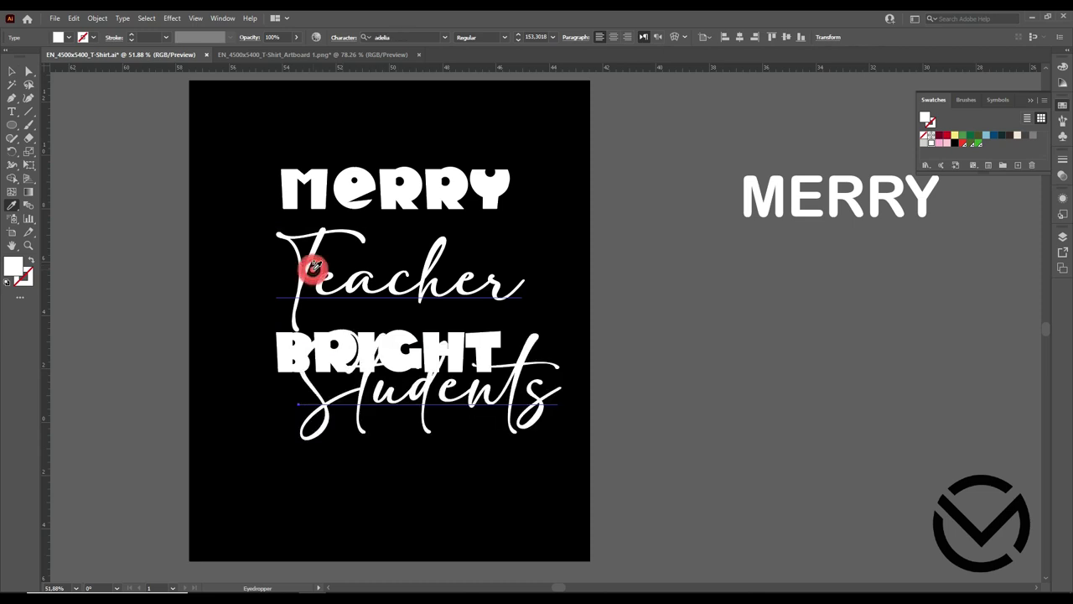
{"action": "left_click", "coordinate": [12, 73]}
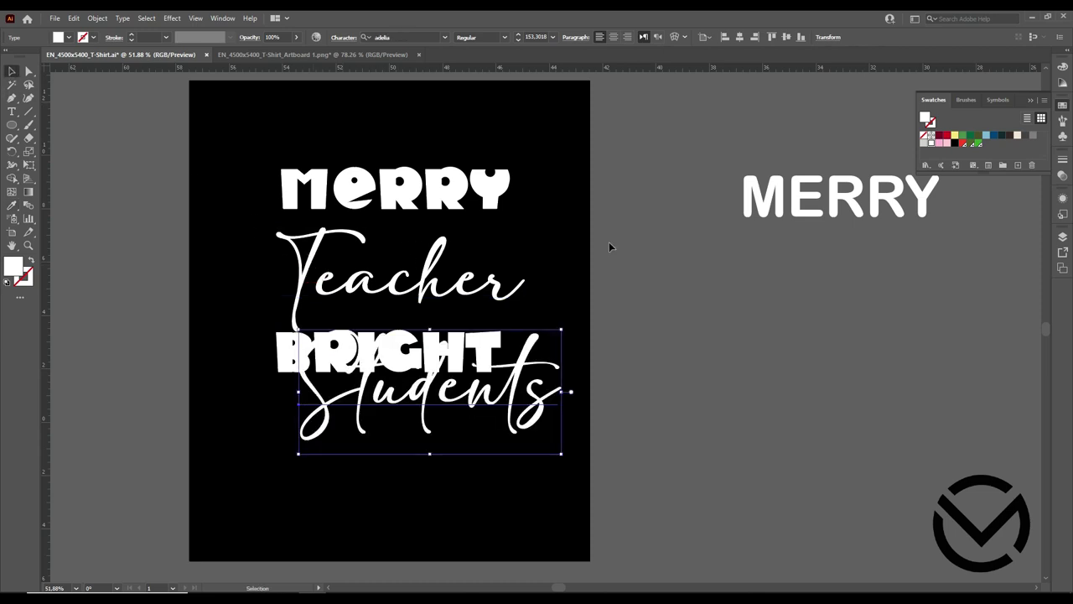
{"action": "left_click", "coordinate": [609, 241]}
{"action": "left_click_drag", "start_coordinate": [527, 423], "coordinate": [491, 485]}
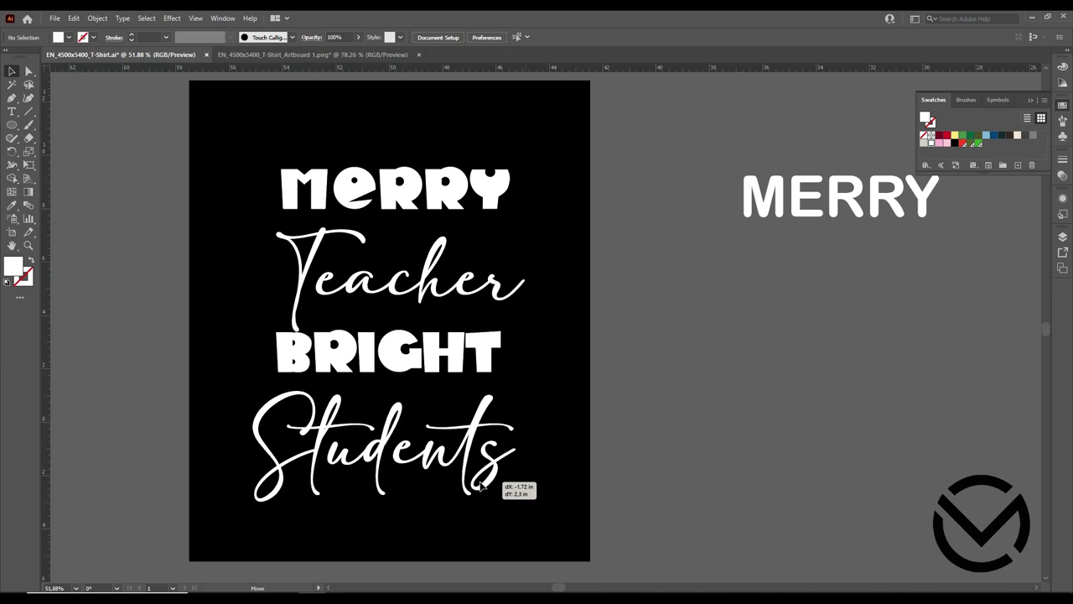
{"action": "left_click_drag", "start_coordinate": [255, 387], "coordinate": [294, 405]}
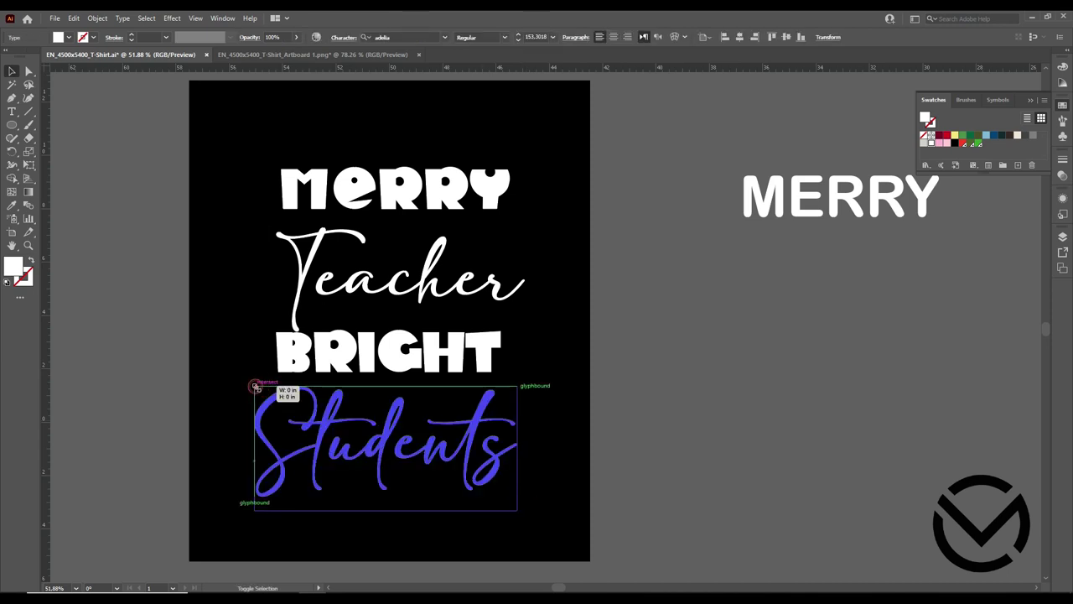
{"action": "left_click_drag", "start_coordinate": [472, 209], "coordinate": [401, 129]}
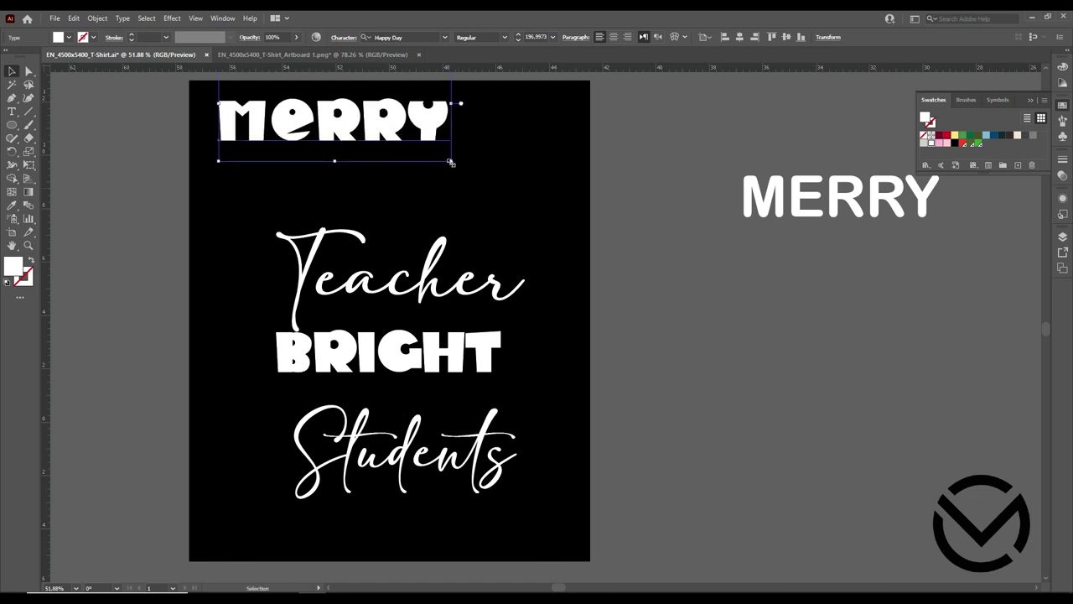
Step: Widen MERRY across the artboard, lower BRIGHT, and enlarge Teacher just under MERRY
{"action": "left_click_drag", "start_coordinate": [450, 162], "coordinate": [565, 307]}
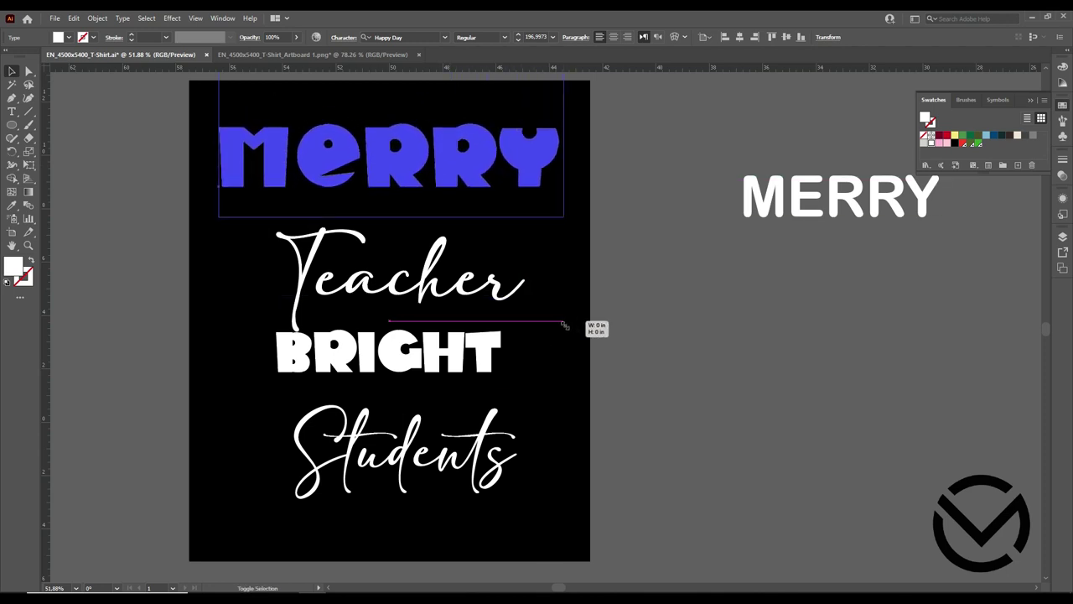
{"action": "left_click", "coordinate": [561, 275]}
{"action": "left_click_drag", "start_coordinate": [416, 371], "coordinate": [416, 404]}
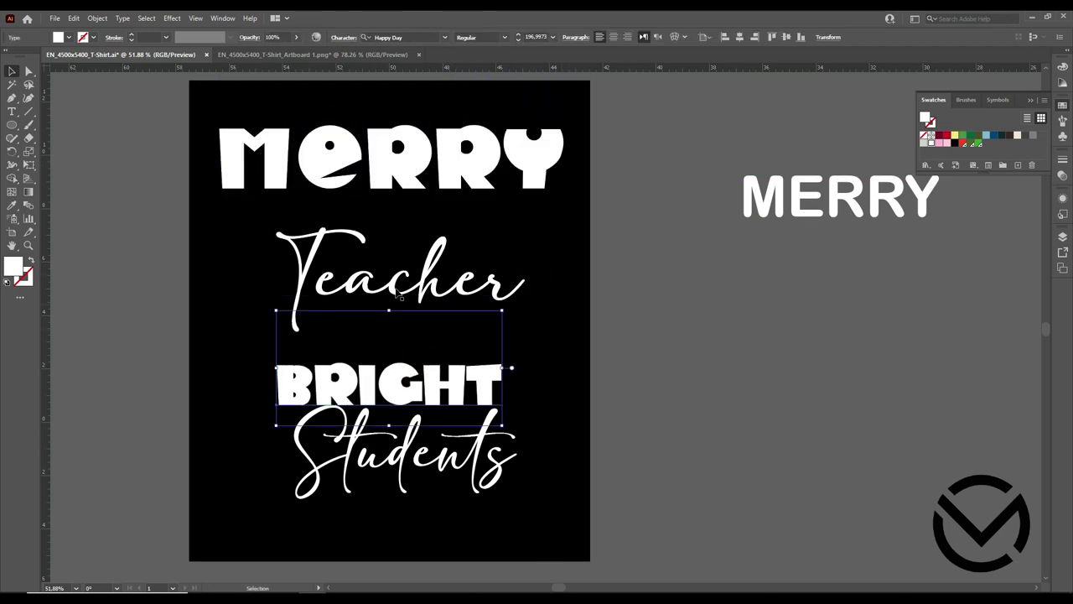
{"action": "left_click_drag", "start_coordinate": [404, 285], "coordinate": [346, 272]}
{"action": "left_click_drag", "start_coordinate": [346, 265], "coordinate": [346, 264]}
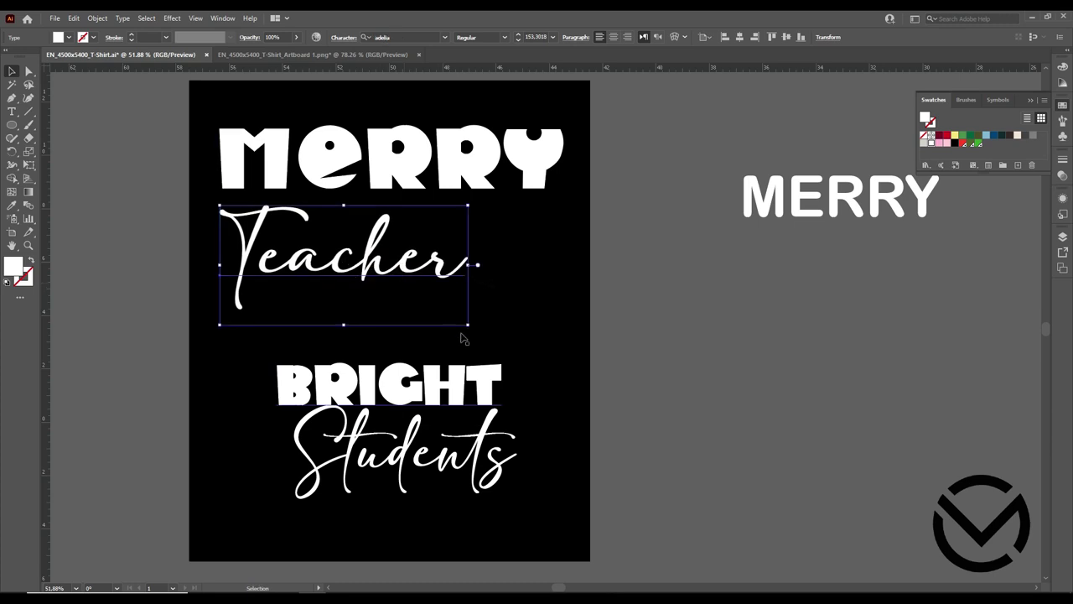
{"action": "mouse_move", "coordinate": [468, 329]}
{"action": "left_mouse_down"}
{"action": "mouse_move", "coordinate": [565, 414]}
{"action": "mouse_move", "coordinate": [830, 331]}
{"action": "left_mouse_up"}
{"action": "left_click", "coordinate": [629, 350]}
Step: Place BRIGHT below Teacher at the artboard's left edge and enlarge it proportionally
{"action": "scroll", "coordinate": [570, 403], "scroll_direction": "down", "scroll_amount": 1}
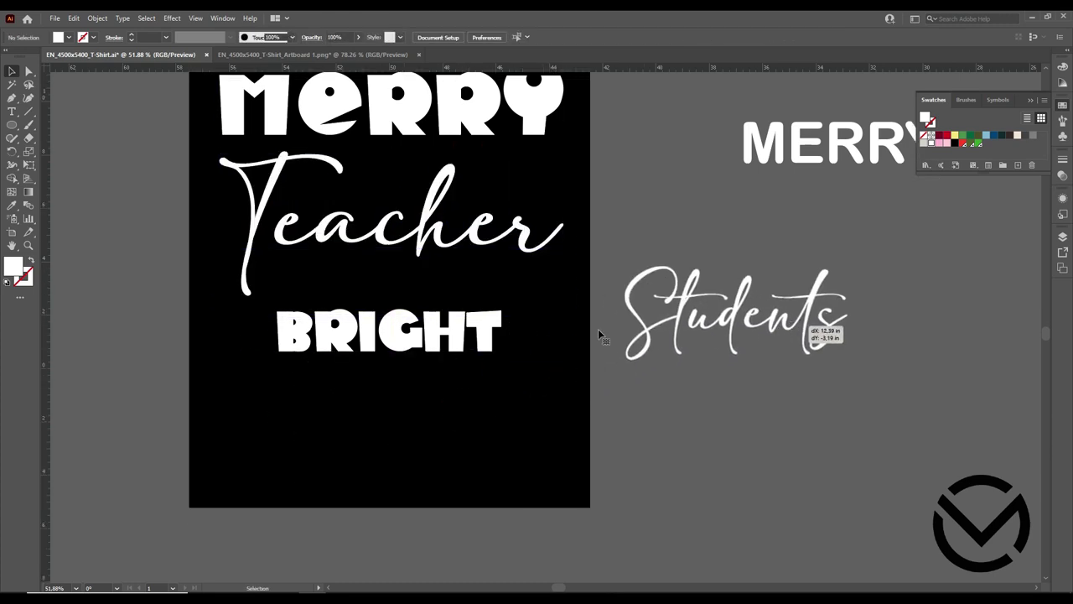
{"action": "left_click_drag", "start_coordinate": [431, 347], "coordinate": [376, 334]}
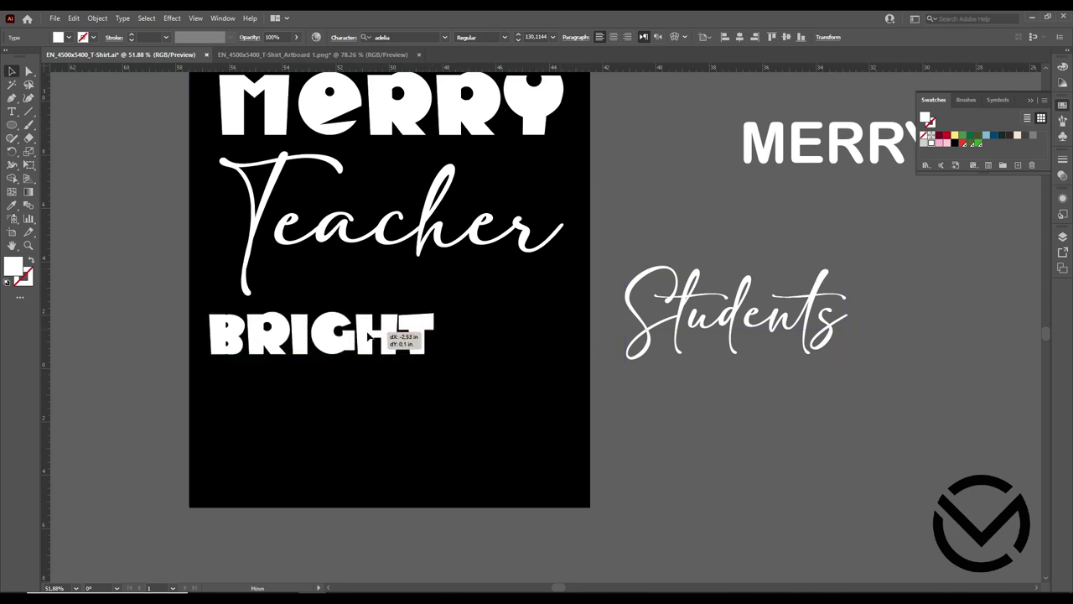
{"action": "left_click_drag", "start_coordinate": [375, 334], "coordinate": [376, 330]}
{"action": "left_click_drag", "start_coordinate": [445, 370], "coordinate": [566, 453]}
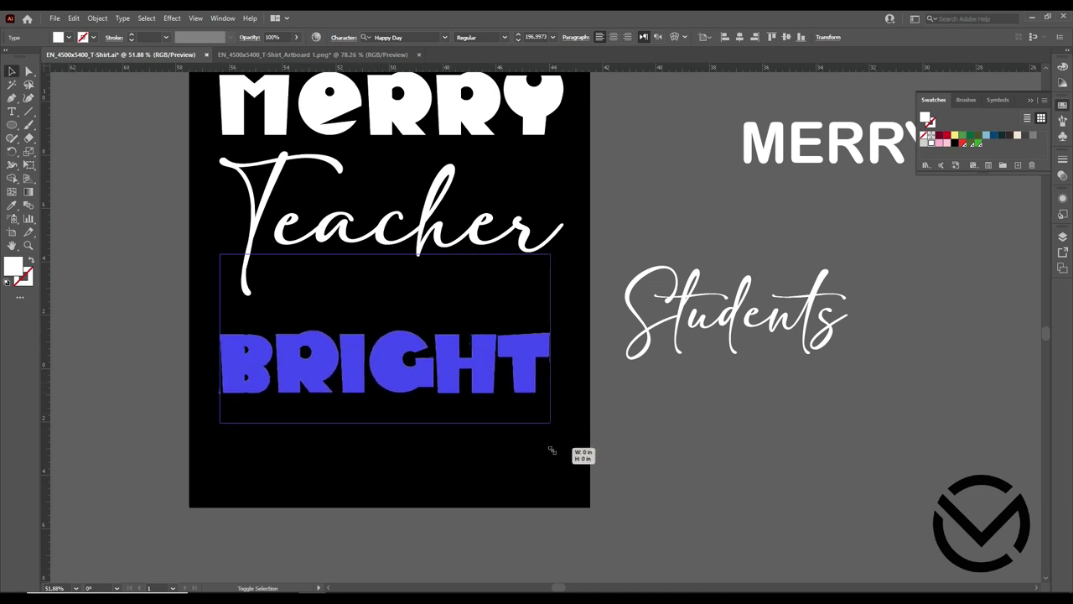
{"action": "left_click", "coordinate": [653, 400]}
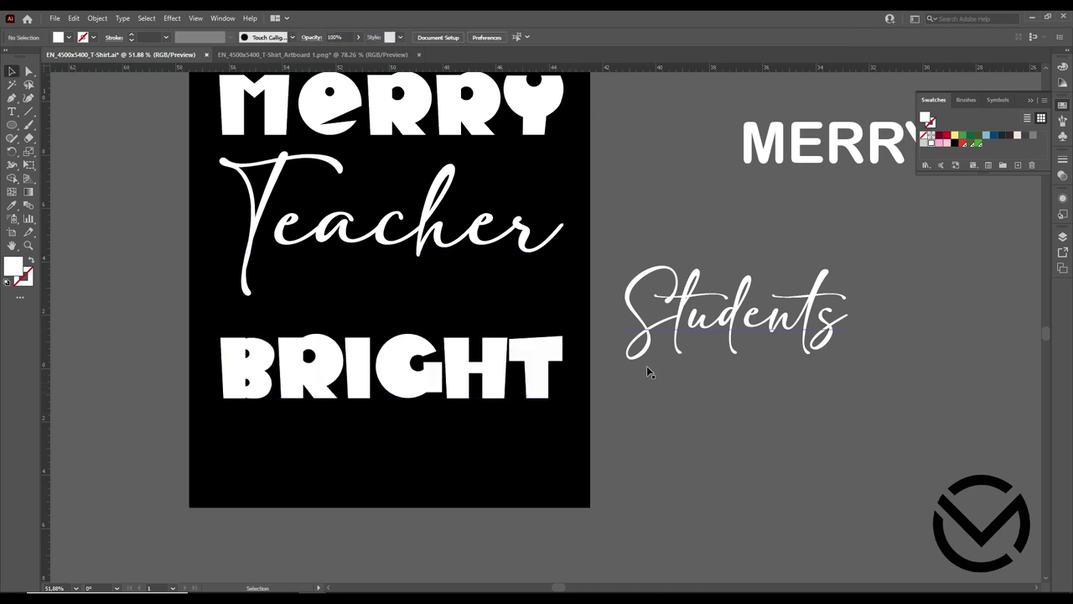
Step: Move Students onto the artboard below BRIGHT and enlarge it to match the word widths
{"action": "left_click_drag", "start_coordinate": [650, 327], "coordinate": [365, 510]}
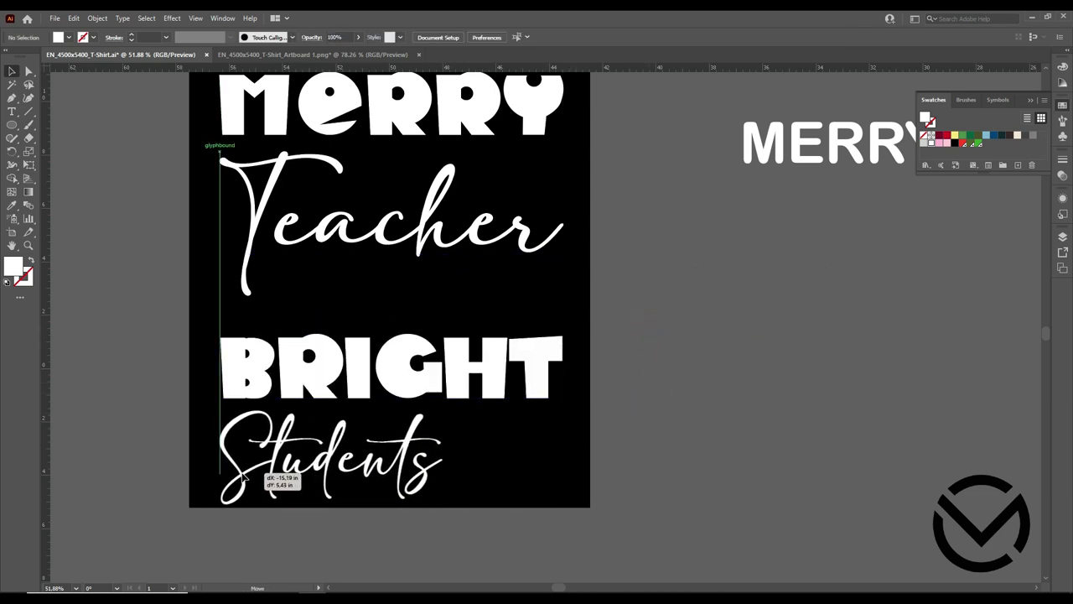
{"action": "left_click_drag", "start_coordinate": [443, 516], "coordinate": [558, 579]}
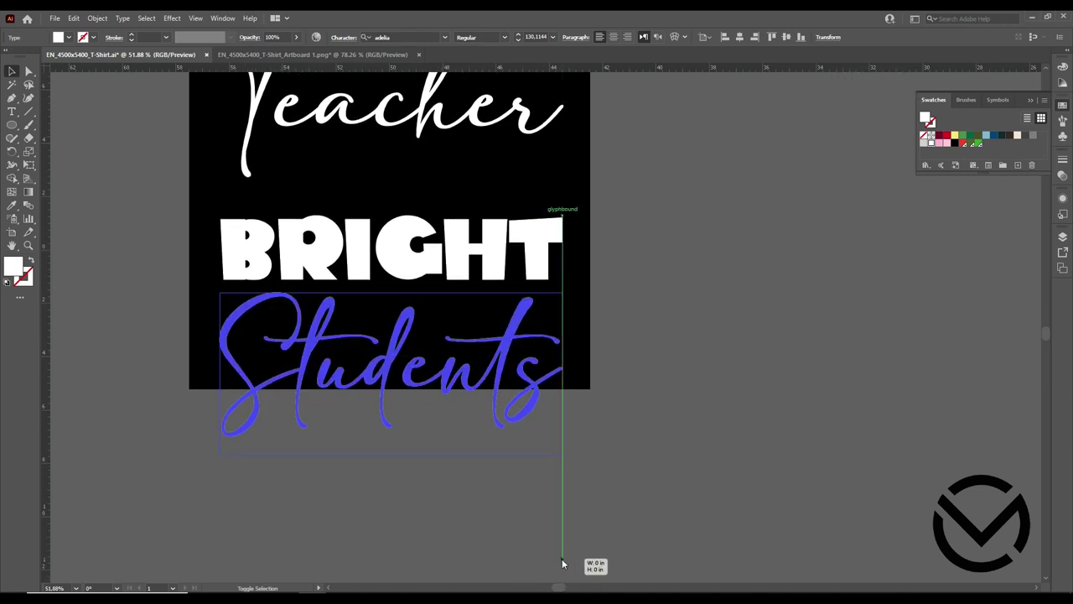
{"action": "left_click_drag", "start_coordinate": [557, 579], "coordinate": [556, 551]}
{"action": "left_click", "coordinate": [579, 408]}
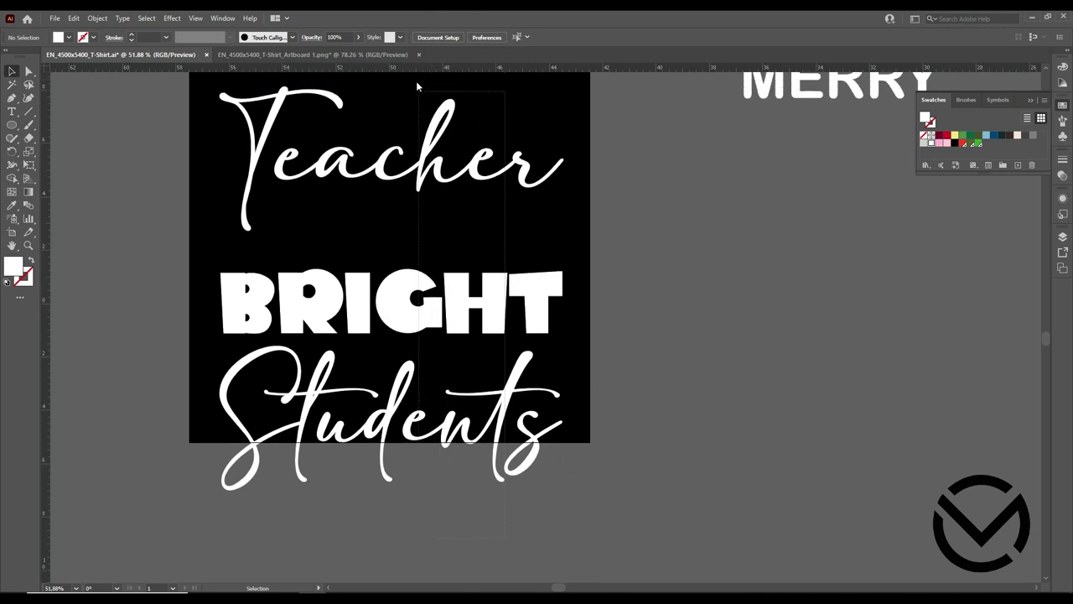
{"action": "scroll", "coordinate": [415, 81], "scroll_direction": "up", "scroll_amount": 5}
Step: Scale all four words together and reposition them so the stack fits inside the artboard
{"action": "left_click", "coordinate": [536, 466]}
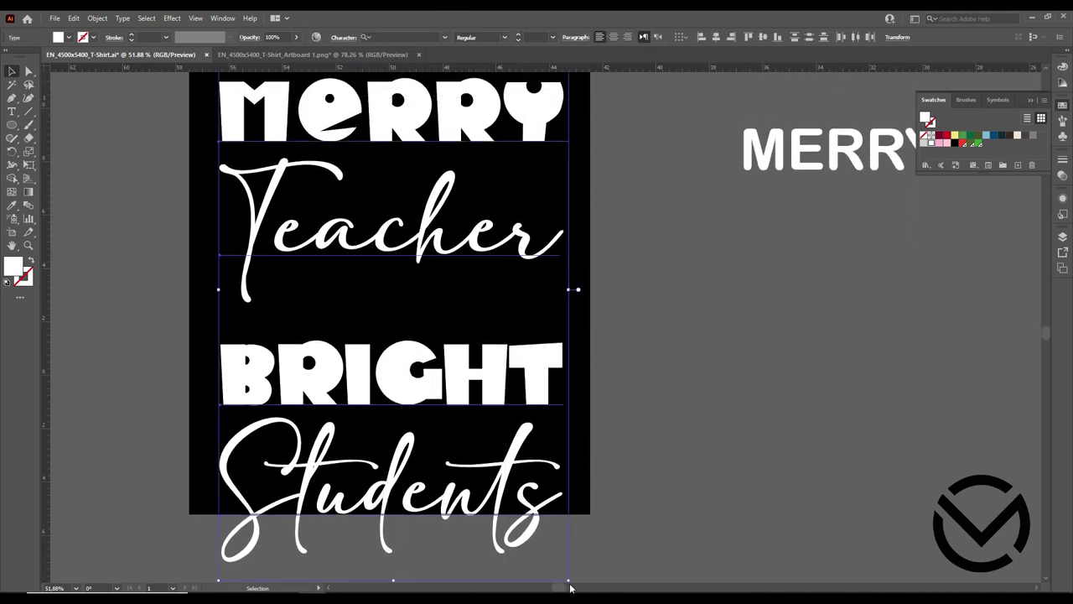
{"action": "left_click_drag", "start_coordinate": [570, 581], "coordinate": [545, 369]}
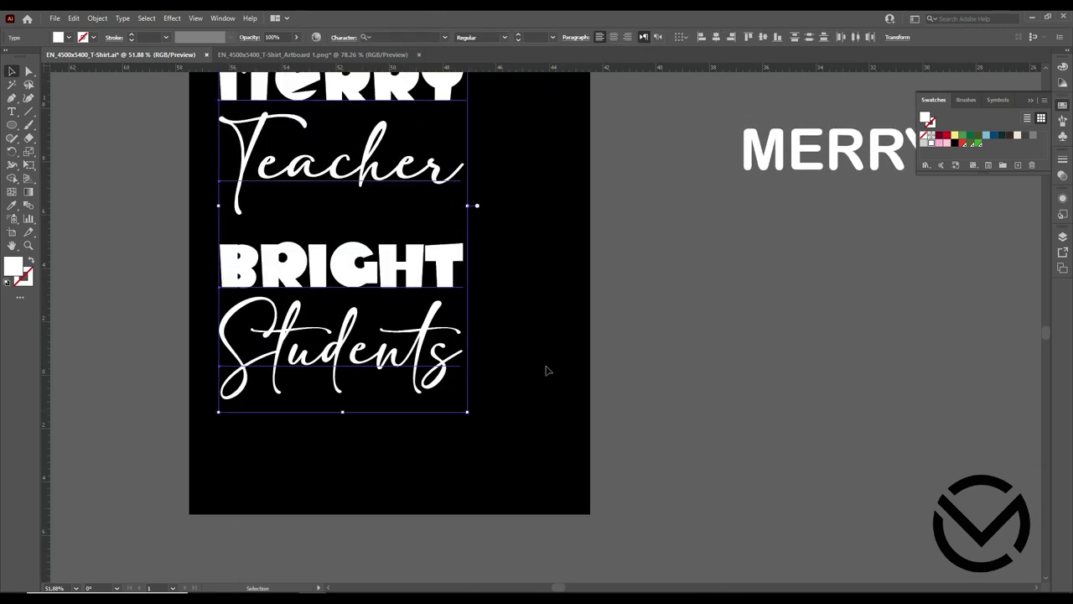
{"action": "left_click_drag", "start_coordinate": [417, 277], "coordinate": [445, 300]}
{"action": "scroll", "coordinate": [539, 341], "scroll_direction": "up", "scroll_amount": 2}
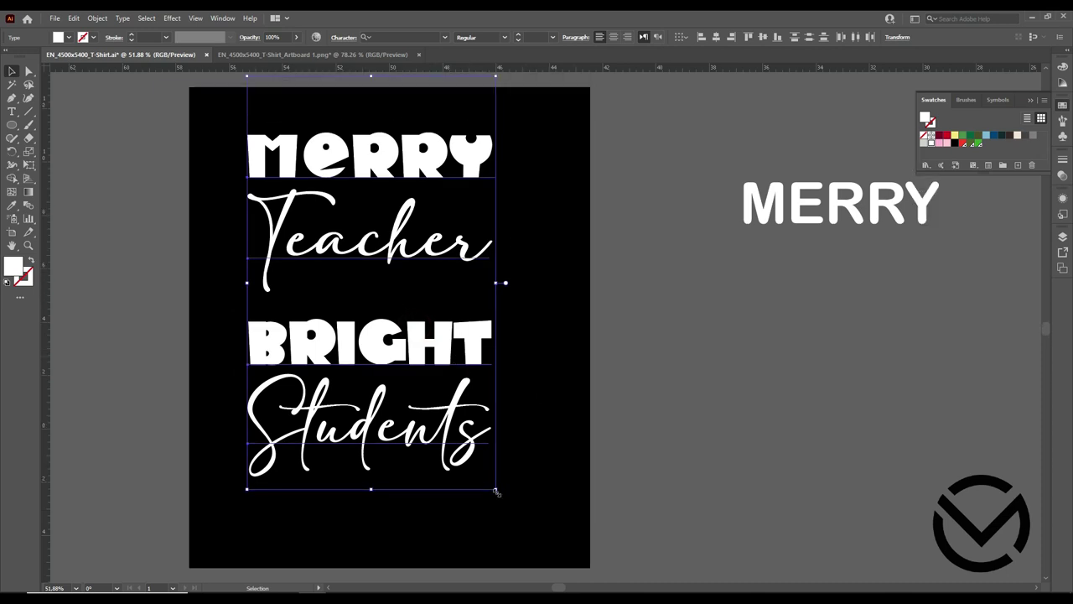
{"action": "left_click_drag", "start_coordinate": [496, 492], "coordinate": [514, 514]}
{"action": "left_click", "coordinate": [620, 349]}
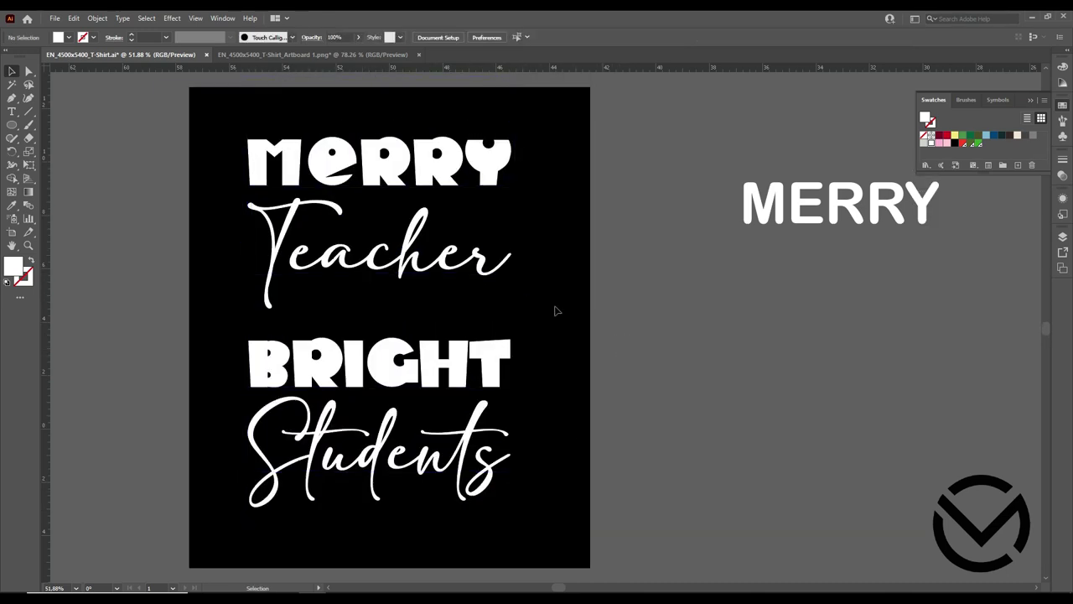
Step: Move BRIGHT up closer to Teacher and Students up closer to BRIGHT
{"action": "left_click_drag", "start_coordinate": [353, 361], "coordinate": [353, 342]}
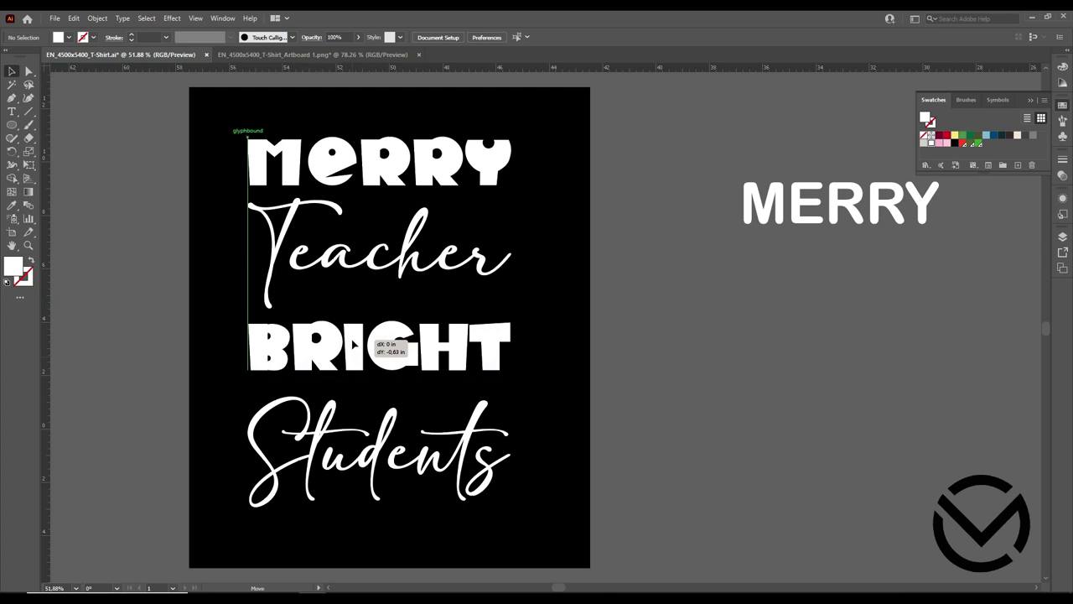
{"action": "left_click_drag", "start_coordinate": [352, 343], "coordinate": [353, 338]}
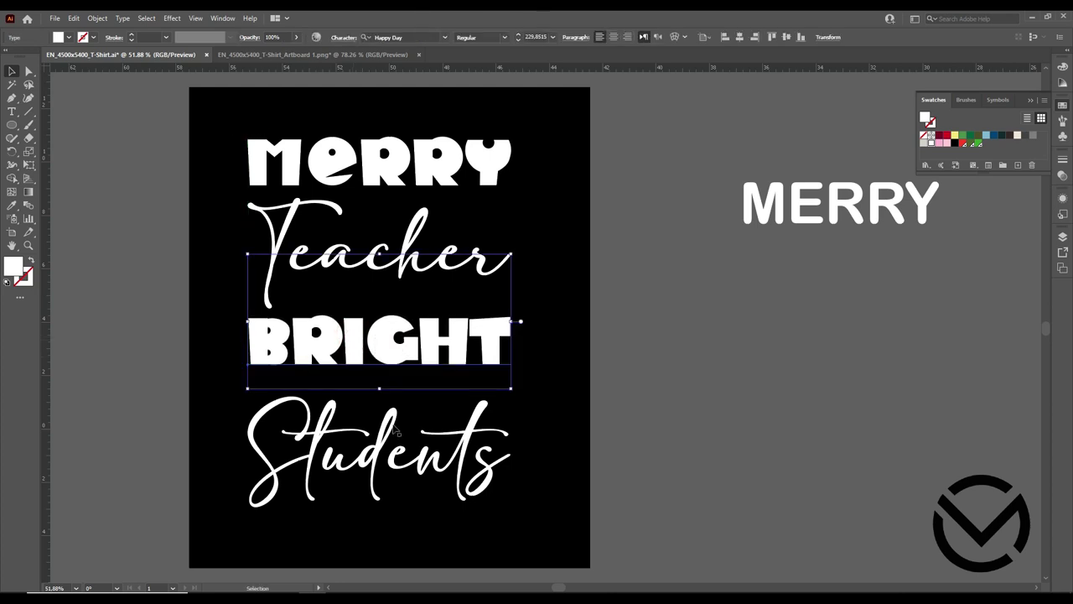
{"action": "left_click", "coordinate": [634, 454]}
{"action": "left_click_drag", "start_coordinate": [379, 455], "coordinate": [377, 443]}
{"action": "left_click", "coordinate": [627, 422]}
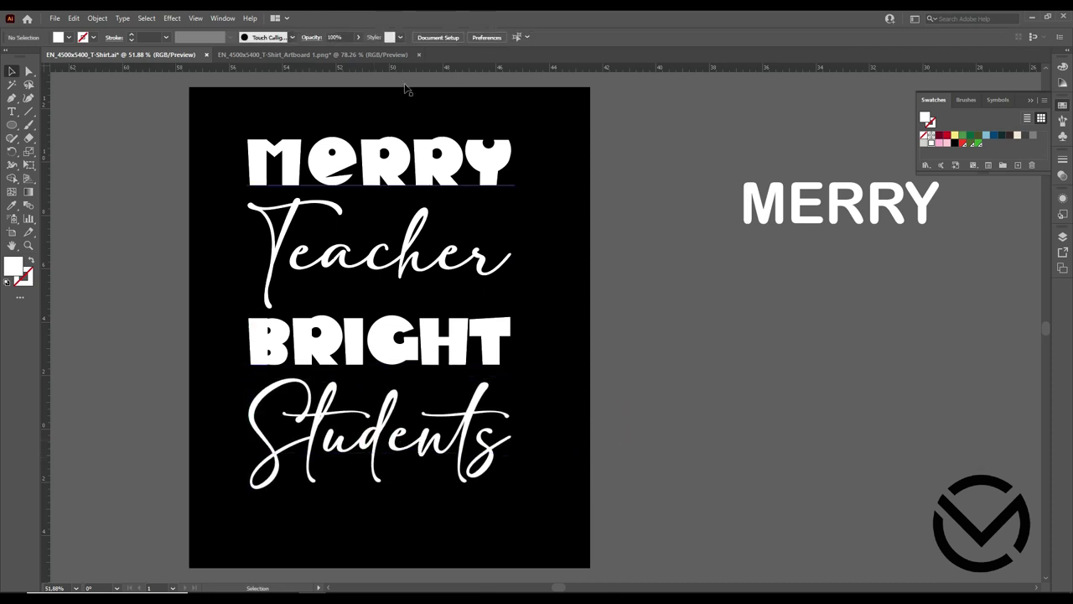
Step: Undo an accidental MERRY move, then select all words and enlarge the stack
{"action": "left_click_drag", "start_coordinate": [404, 88], "coordinate": [412, 377]}
{"action": "key", "text": "ctrl+z"}
{"action": "left_click", "coordinate": [553, 136]}
{"action": "left_click_drag", "start_coordinate": [553, 136], "coordinate": [491, 312]}
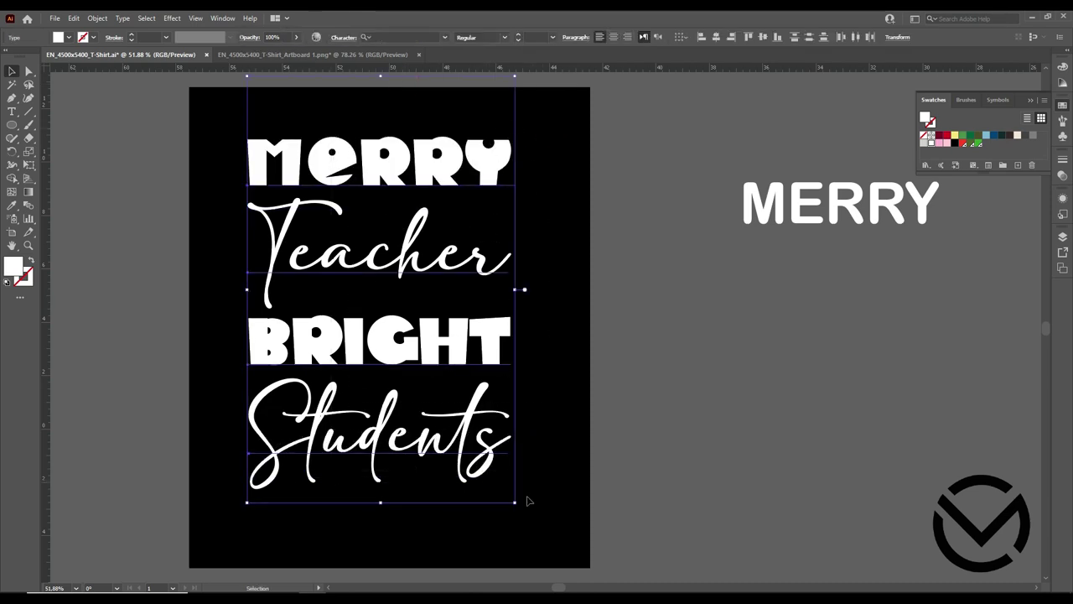
{"action": "left_click_drag", "start_coordinate": [514, 503], "coordinate": [553, 560]}
Step: Shift the enlarged stack up and left, then select MERRY together with BRIGHT
{"action": "mouse_move", "coordinate": [500, 484]}
{"action": "left_mouse_down"}
{"action": "mouse_move", "coordinate": [484, 459]}
{"action": "mouse_move", "coordinate": [496, 461]}
{"action": "left_mouse_up"}
{"action": "left_click", "coordinate": [647, 342]}
{"action": "left_click", "coordinate": [455, 158]}
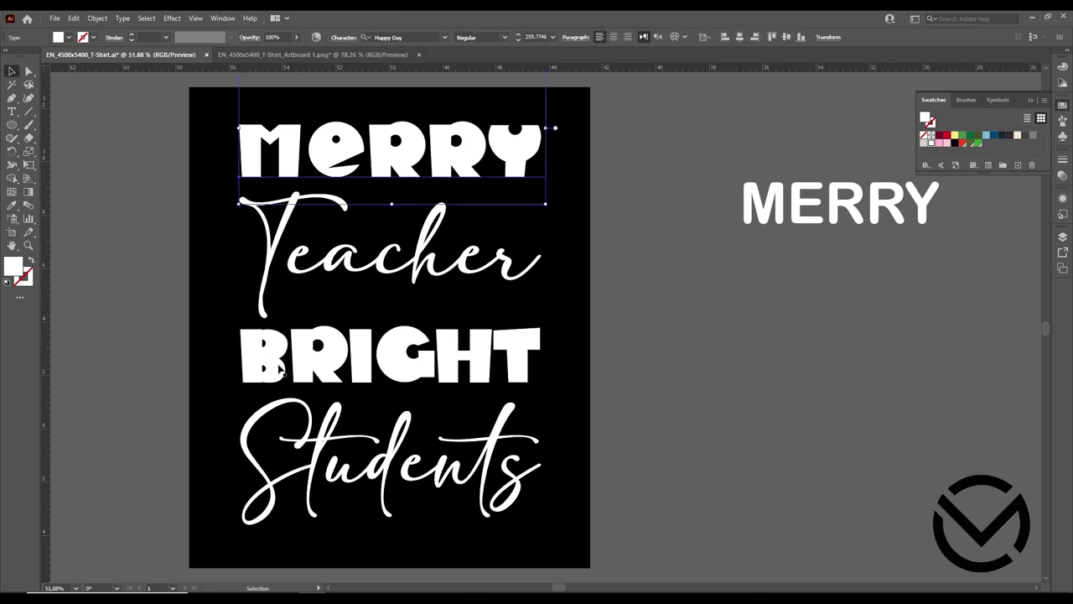
{"action": "left_click", "coordinate": [256, 350], "text": "shift"}
Step: Expand the selected words into outlines and ungroup their letters
{"action": "left_click", "coordinate": [97, 18]}
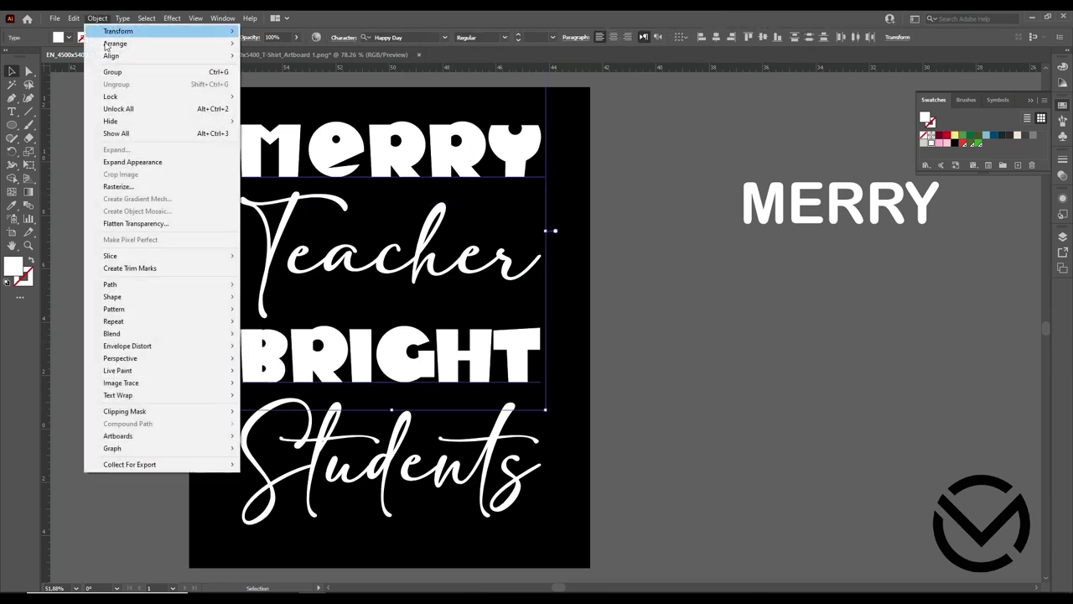
{"action": "left_click", "coordinate": [132, 161]}
{"action": "left_click", "coordinate": [98, 18]}
{"action": "left_click", "coordinate": [115, 149]}
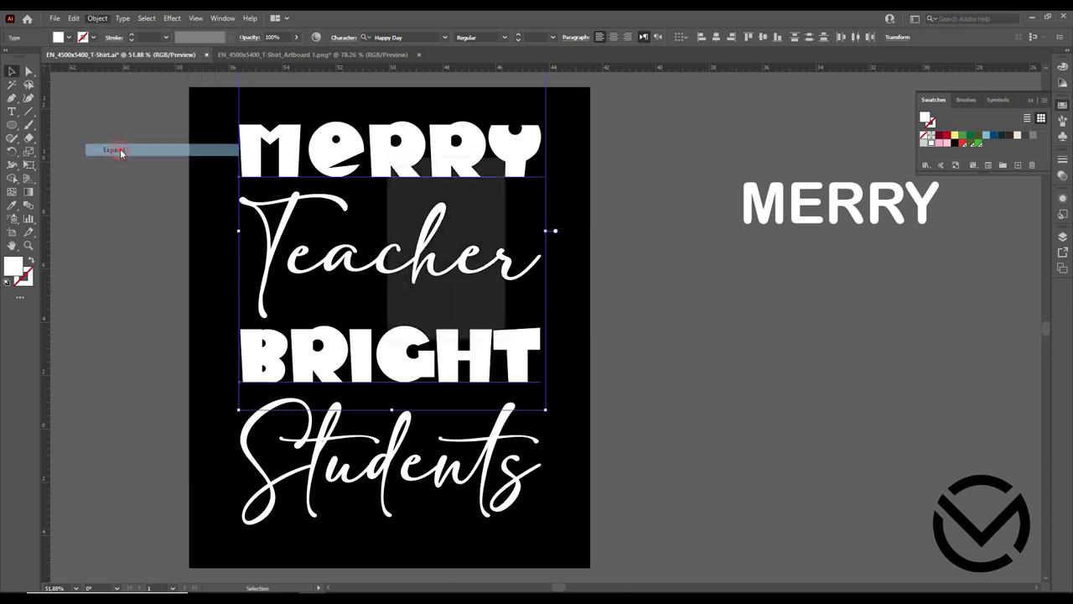
{"action": "left_click", "coordinate": [415, 320]}
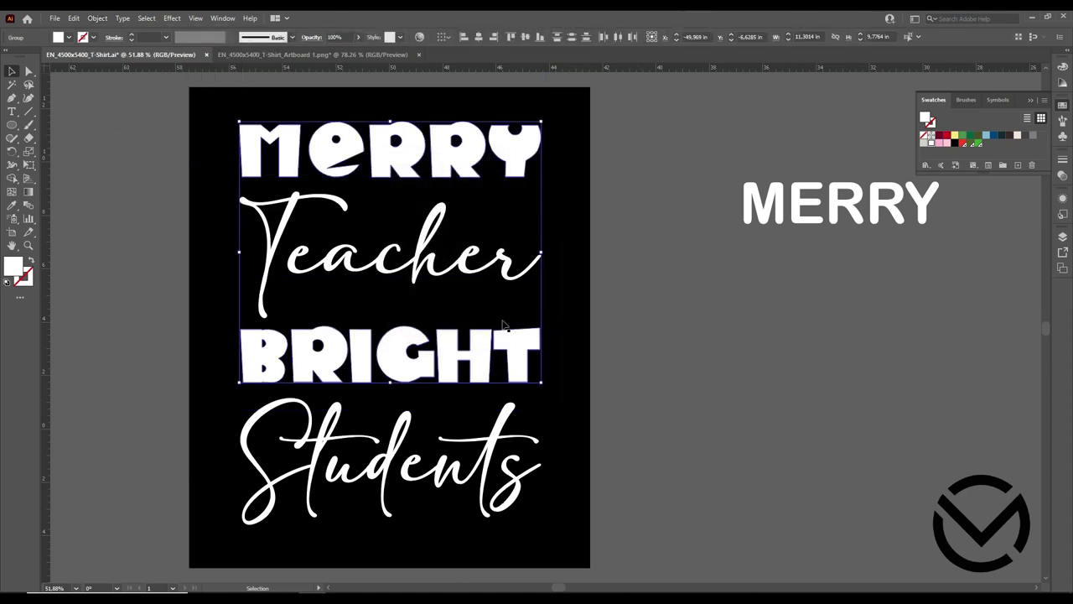
{"action": "right_click", "coordinate": [480, 350]}
{"action": "left_click", "coordinate": [509, 462]}
{"action": "left_click", "coordinate": [625, 234]}
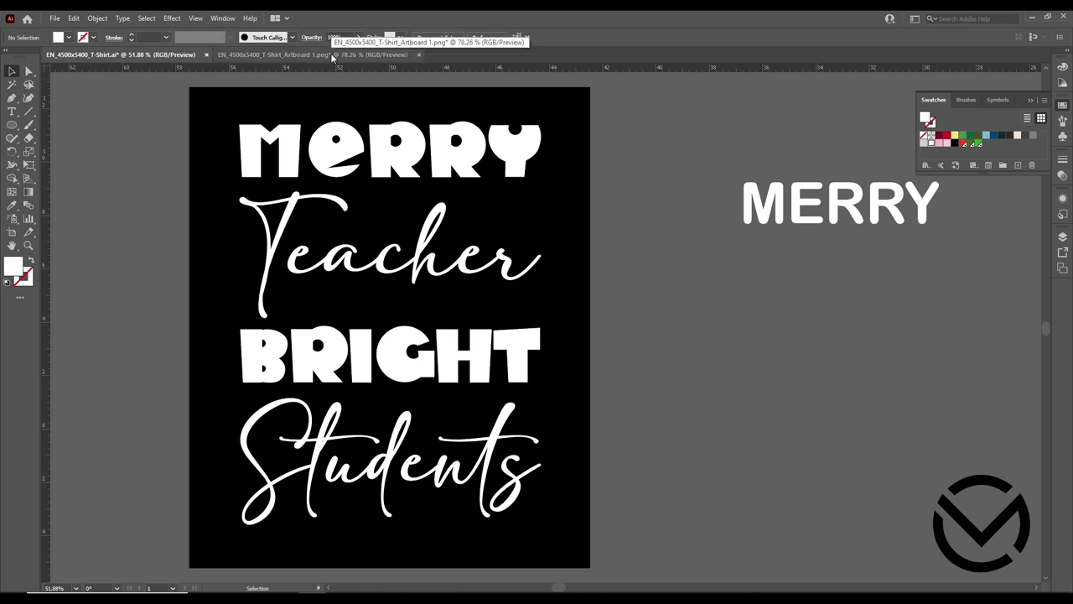
Step: Delete the spare MERRY and bring the eight circles from Artboard 1.png beside the artboard
{"action": "left_click", "coordinate": [806, 209]}
{"action": "key", "text": "Delete"}
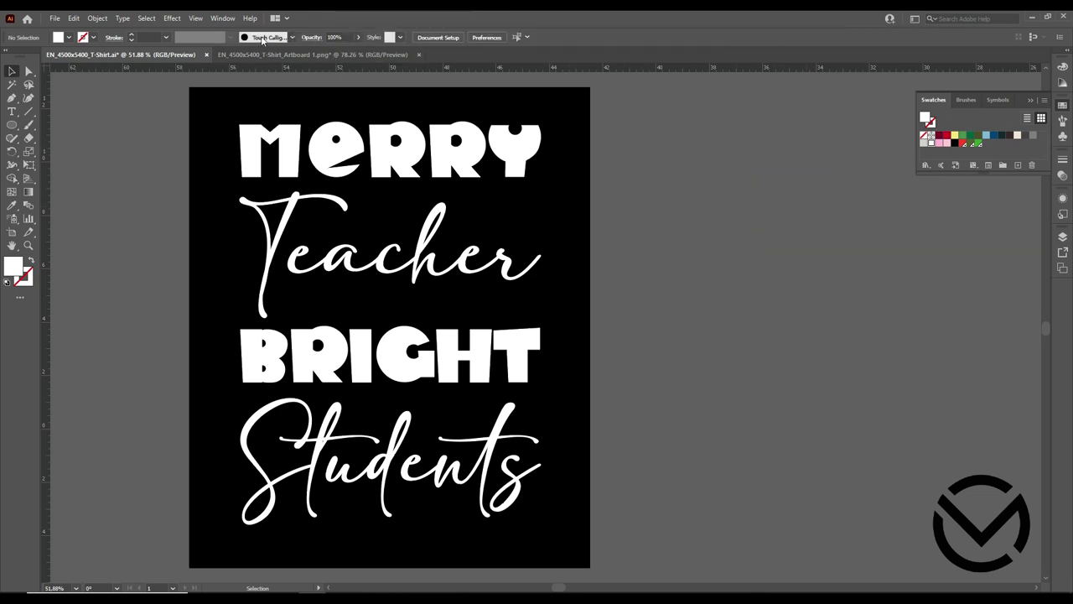
{"action": "left_click", "coordinate": [312, 55]}
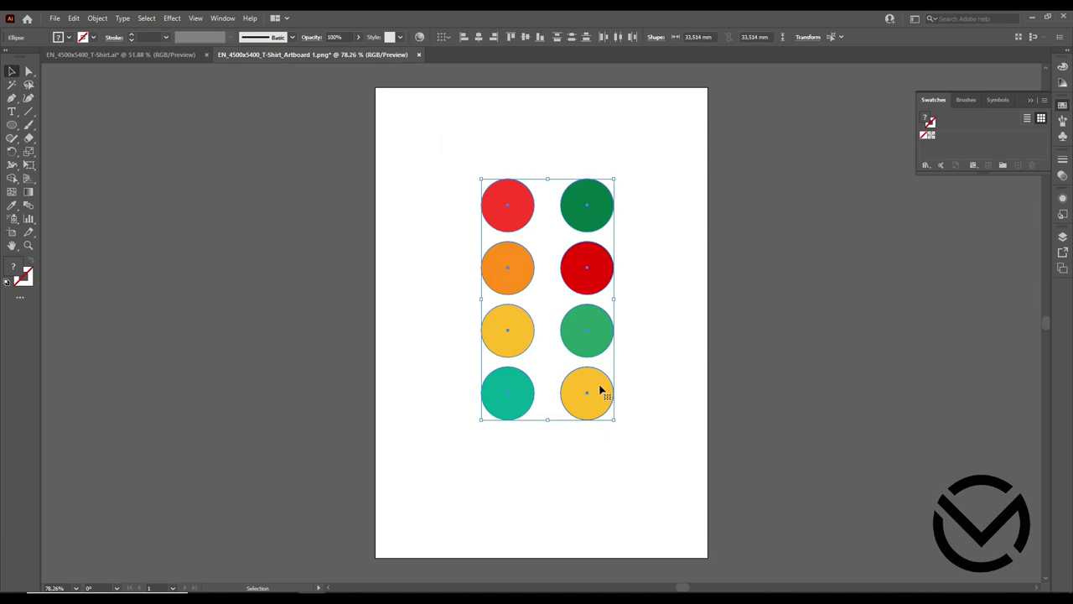
{"action": "left_click_drag", "start_coordinate": [598, 388], "coordinate": [268, 104]}
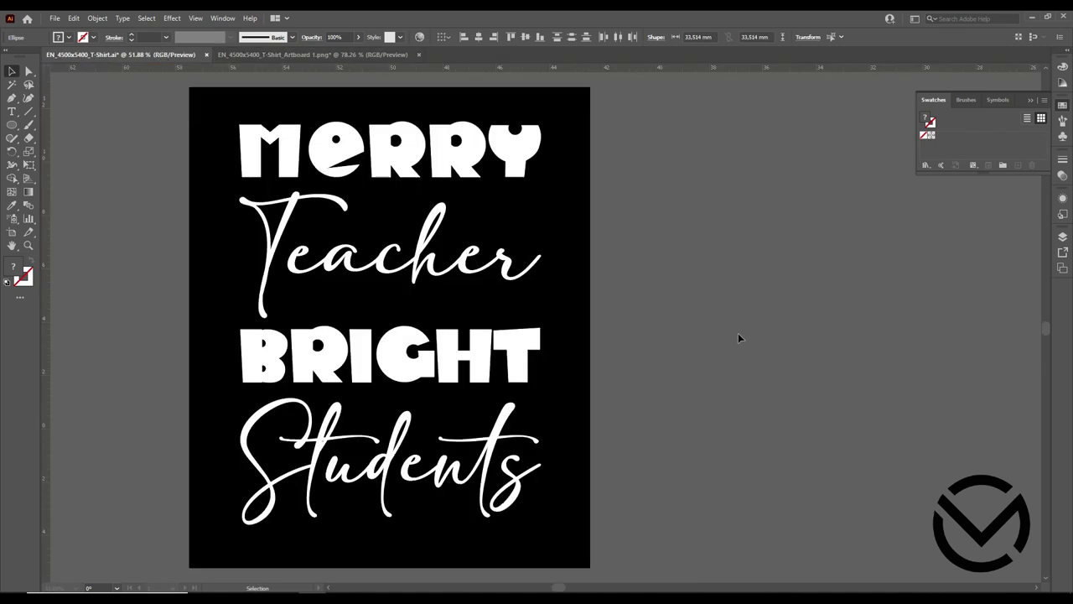
{"action": "left_click_drag", "start_coordinate": [730, 335], "coordinate": [677, 311]}
{"action": "left_click", "coordinate": [735, 260]}
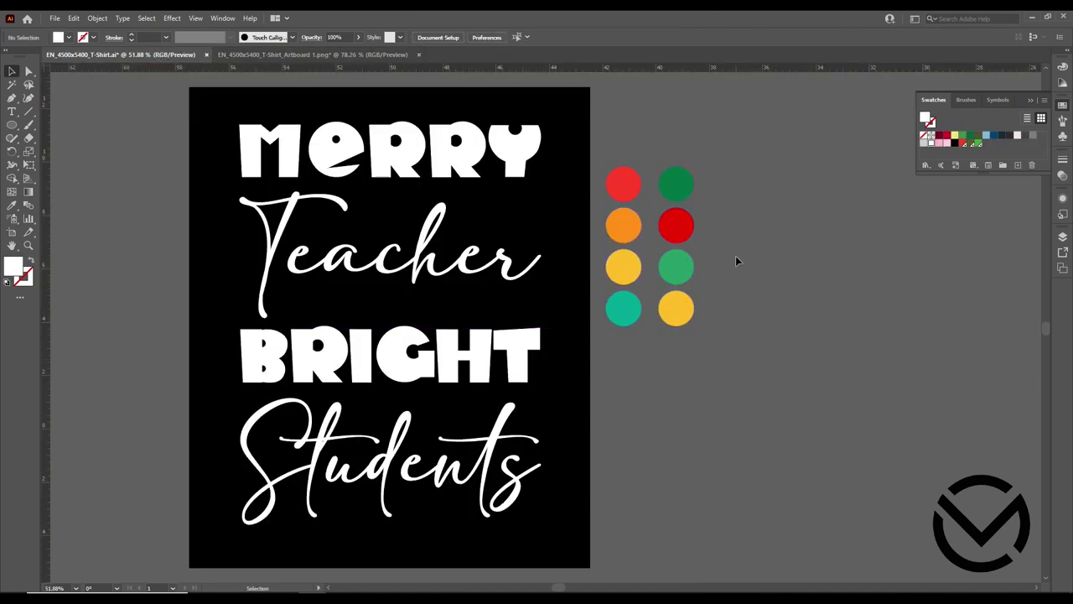
Step: Colour MERRY's M red and E orange using the Eyedropper on the circles
{"action": "left_click", "coordinate": [275, 155]}
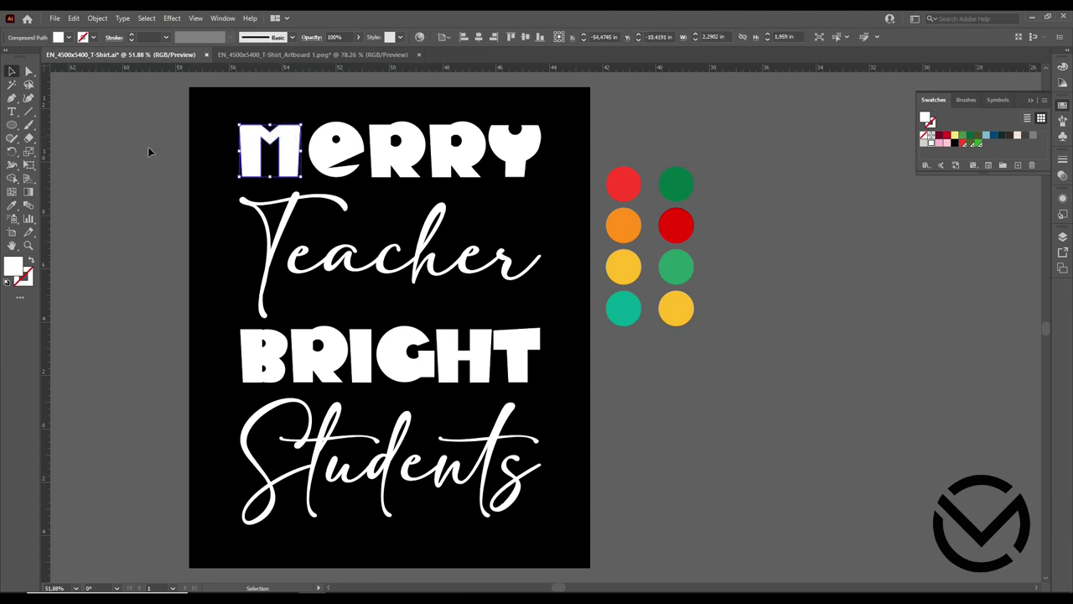
{"action": "left_click", "coordinate": [14, 204]}
{"action": "left_click", "coordinate": [623, 180]}
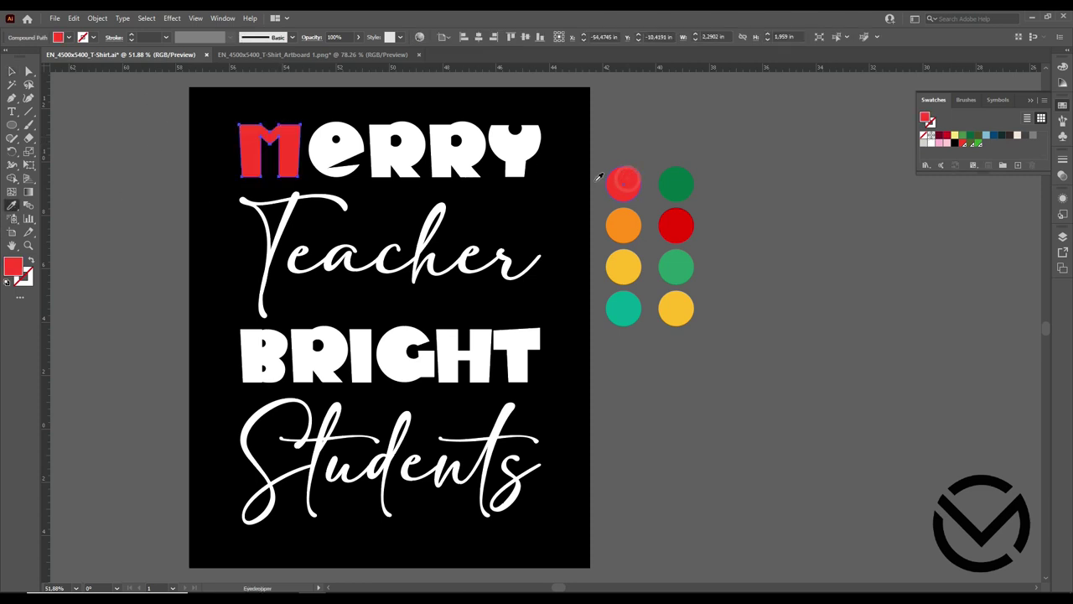
{"action": "key", "text": "v"}
{"action": "left_click", "coordinate": [336, 145]}
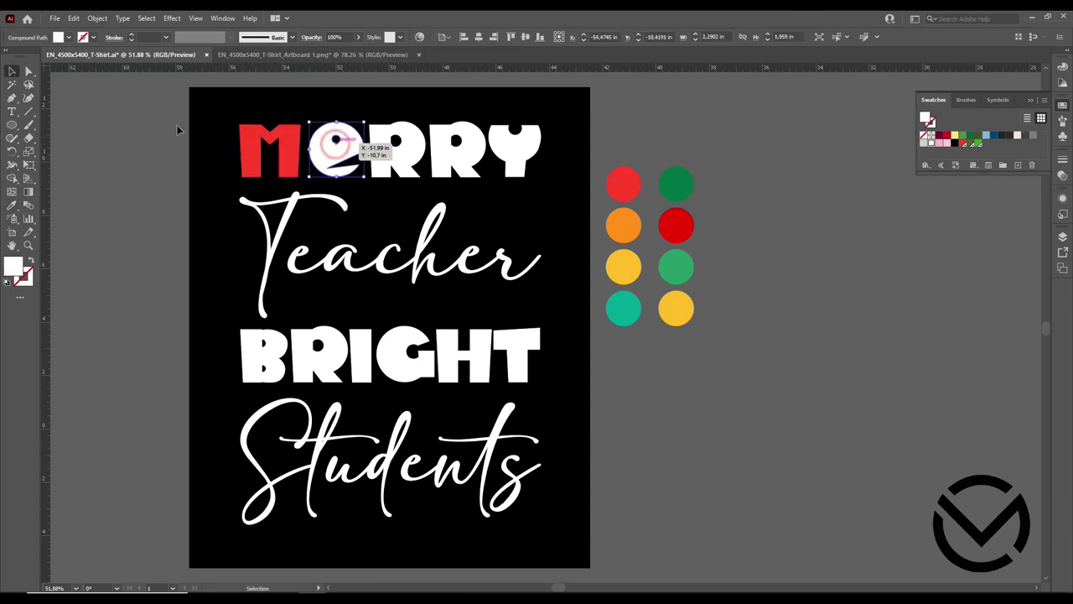
{"action": "left_click", "coordinate": [12, 205]}
{"action": "left_click", "coordinate": [626, 218]}
{"action": "left_click", "coordinate": [12, 70]}
{"action": "left_click", "coordinate": [81, 101]}
Step: Colour MERRY's first R yellow and second R teal from the circles
{"action": "left_click", "coordinate": [373, 161]}
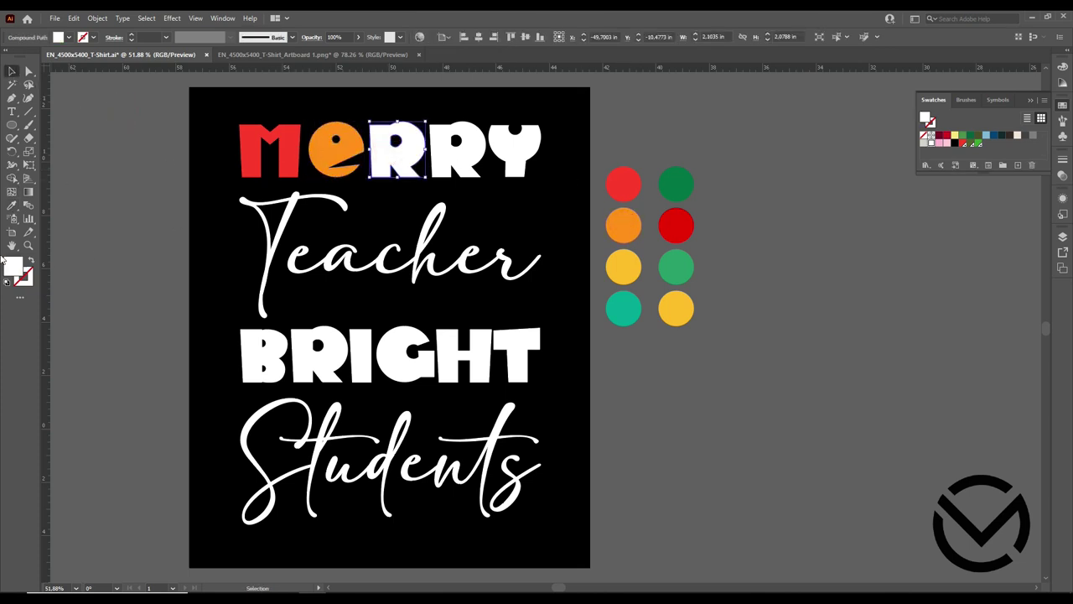
{"action": "left_click", "coordinate": [12, 205]}
{"action": "left_click", "coordinate": [623, 266]}
{"action": "left_click", "coordinate": [11, 70]}
{"action": "left_click", "coordinate": [457, 151]}
{"action": "left_click", "coordinate": [12, 204]}
{"action": "left_click", "coordinate": [623, 307]}
{"action": "left_click", "coordinate": [11, 71]}
{"action": "left_click", "coordinate": [882, 293]}
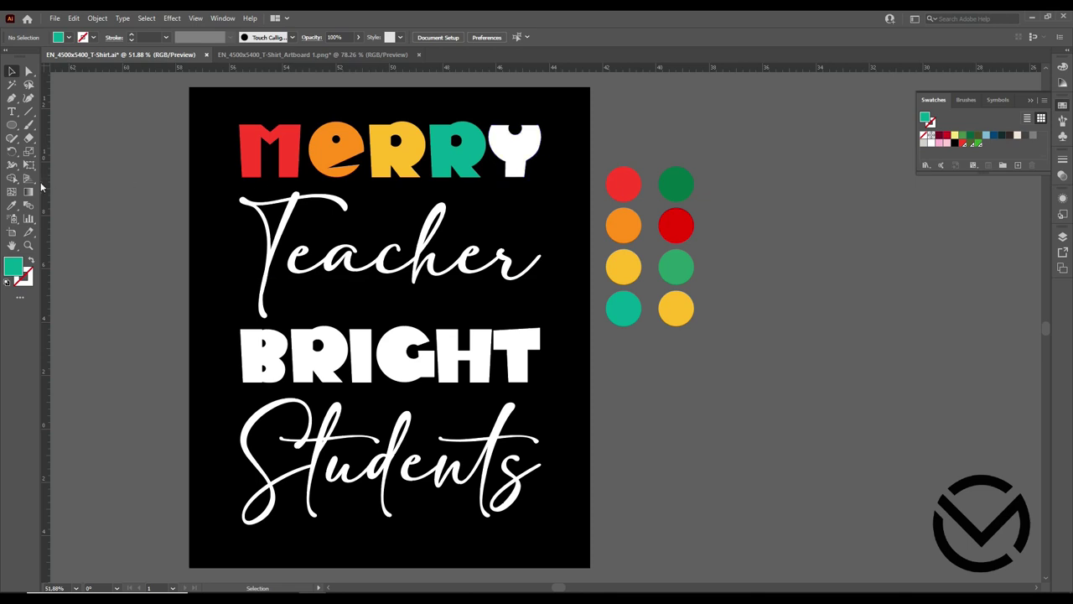
Step: Colour MERRY's Y red from the red circle, undoing a mistaken teal sample
{"action": "left_click", "coordinate": [515, 151]}
{"action": "left_click", "coordinate": [12, 204]}
{"action": "left_click", "coordinate": [454, 143]}
{"action": "key", "text": "ctrl+z"}
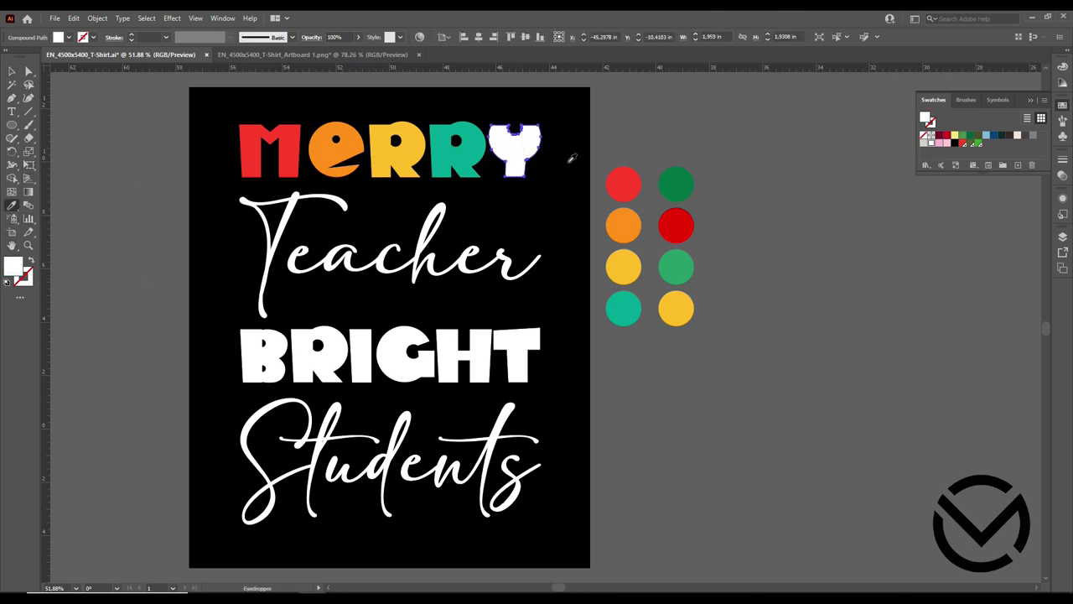
{"action": "left_click", "coordinate": [635, 178]}
{"action": "left_click", "coordinate": [11, 70]}
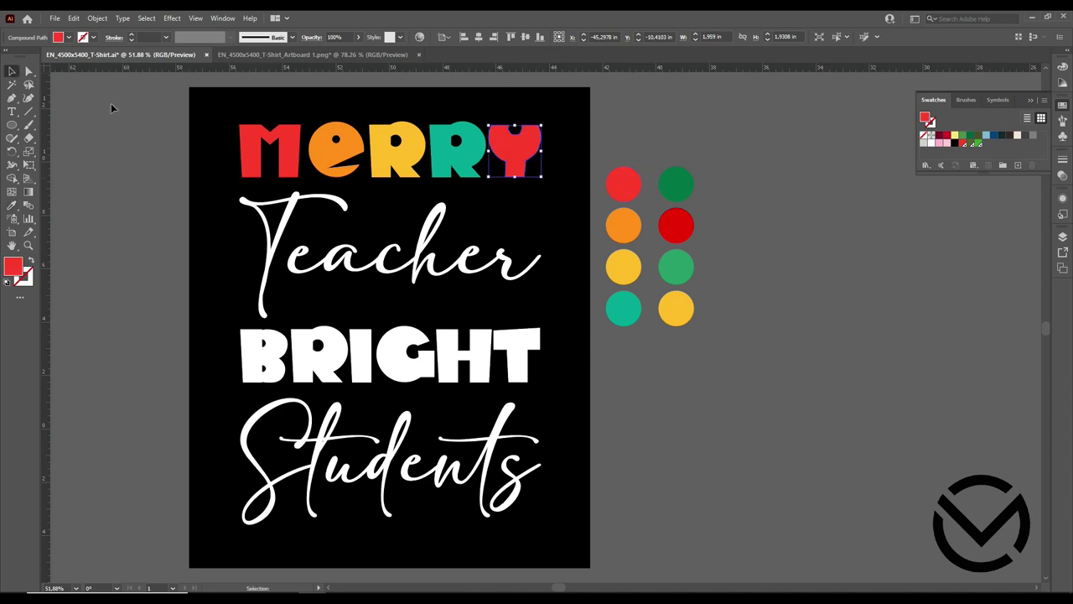
{"action": "left_click", "coordinate": [114, 106]}
{"action": "left_click", "coordinate": [275, 356]}
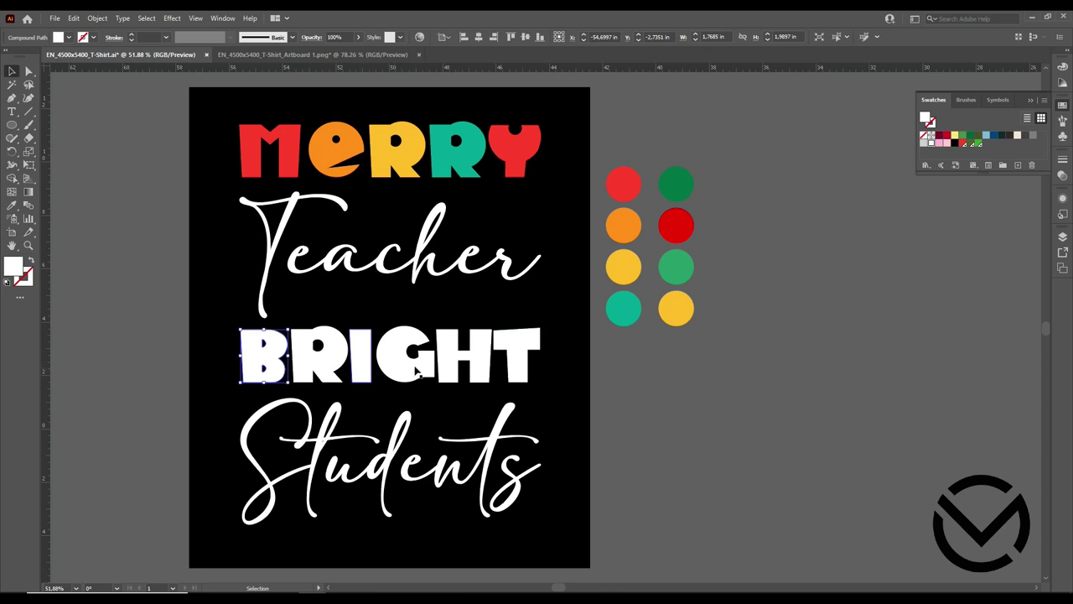
Step: Colour BRIGHT's B and H red from the red circle, undoing an accidental grey fill
{"action": "left_click", "coordinate": [458, 367], "text": "shift"}
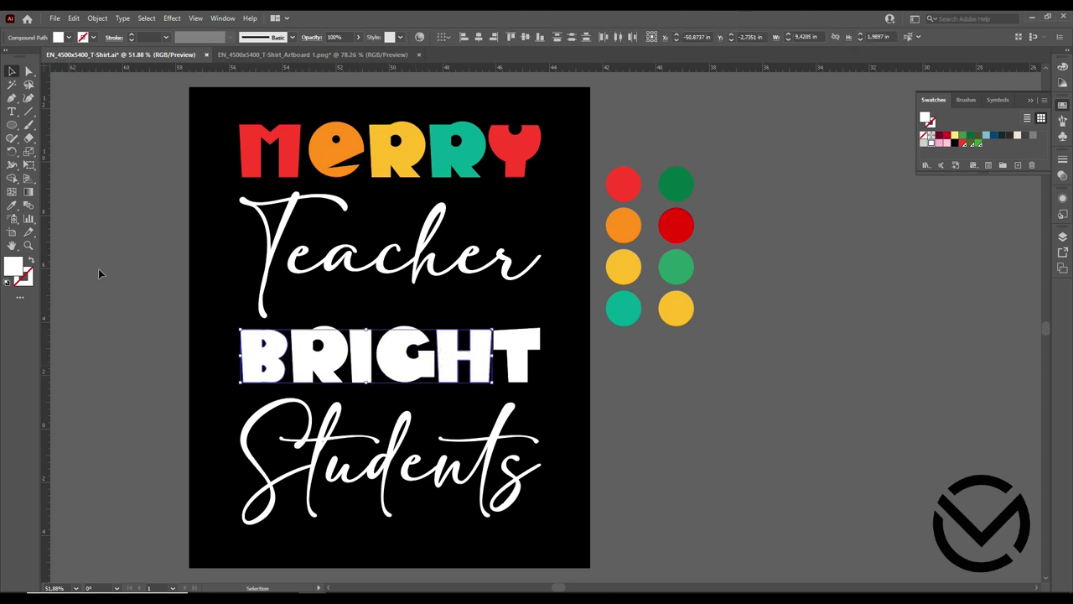
{"action": "left_click", "coordinate": [12, 204]}
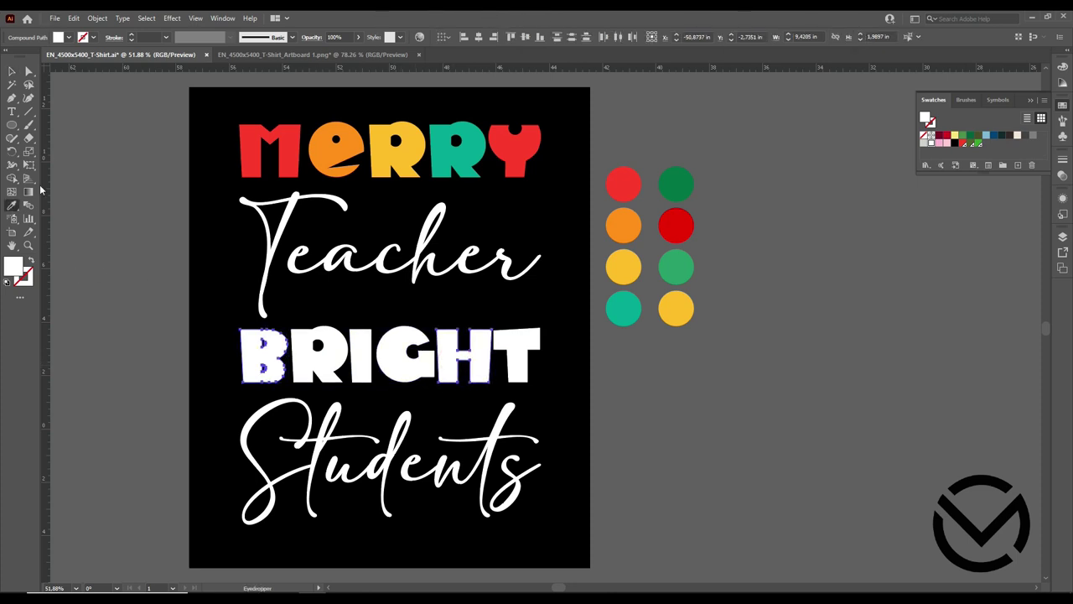
{"action": "left_click", "coordinate": [639, 181]}
{"action": "left_click", "coordinate": [100, 117]}
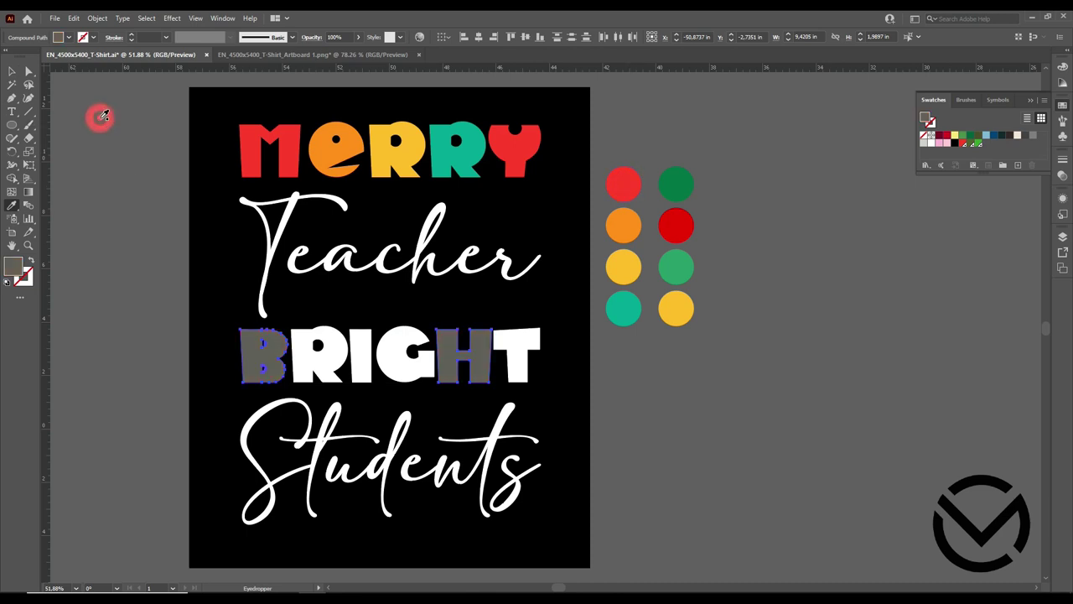
{"action": "key", "text": "ctrl+z"}
{"action": "key", "text": "v"}
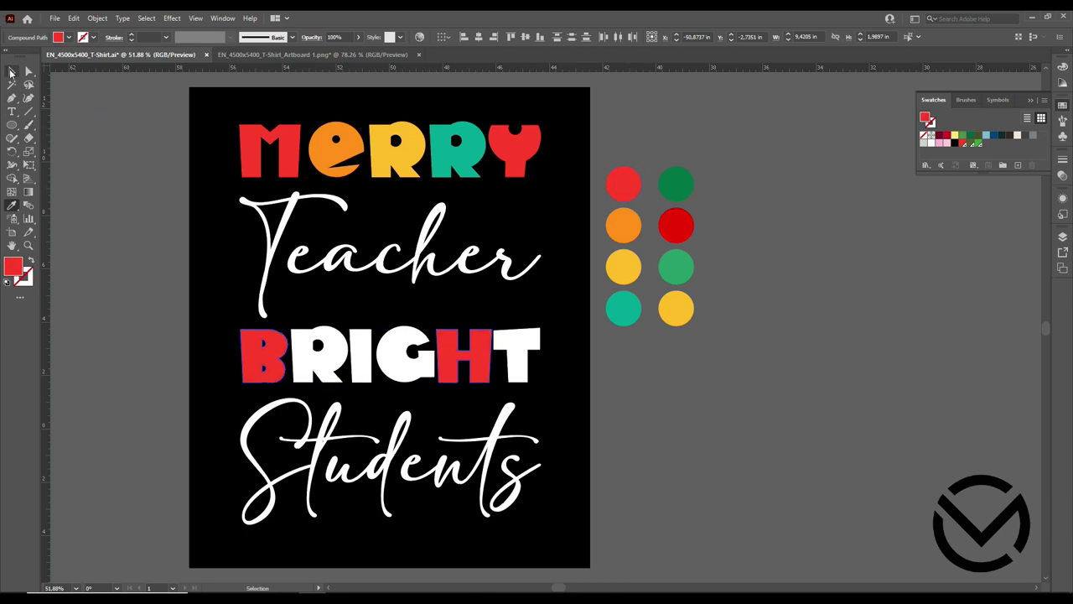
{"action": "left_click", "coordinate": [109, 136]}
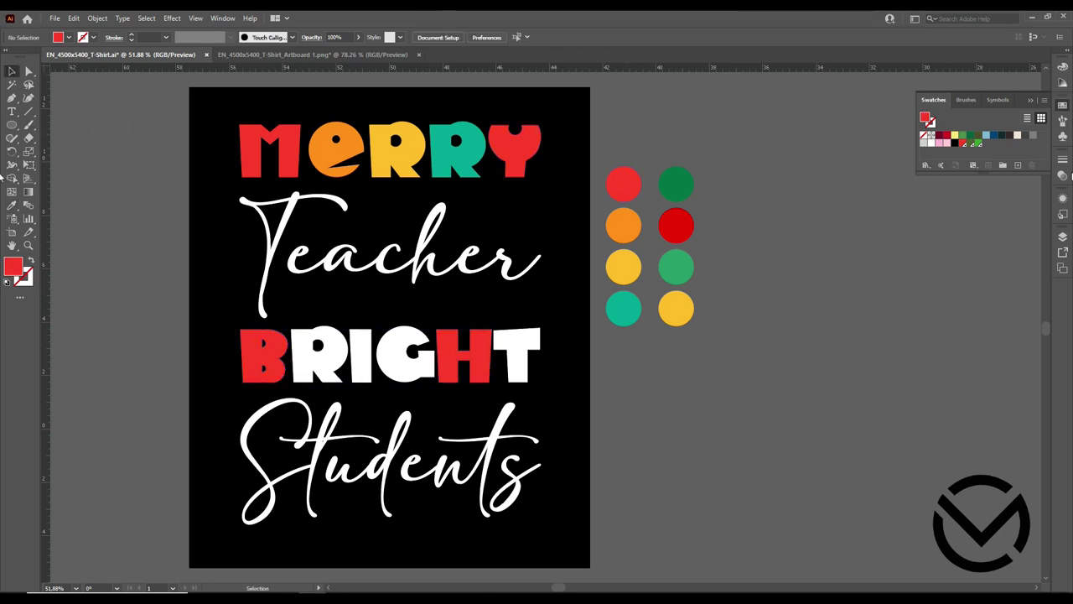
Step: Colour BRIGHT's R orange from the circle and its I yellow from MERRY
{"action": "left_click", "coordinate": [319, 352]}
{"action": "left_click", "coordinate": [12, 205]}
{"action": "left_click", "coordinate": [623, 223]}
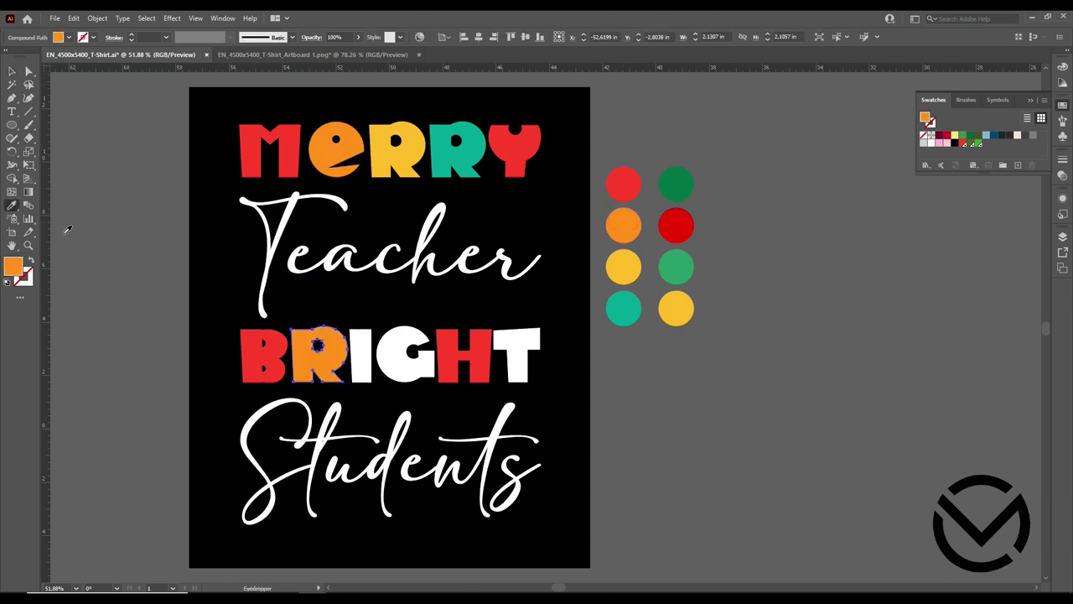
{"action": "left_click", "coordinate": [11, 72]}
{"action": "left_click", "coordinate": [99, 132]}
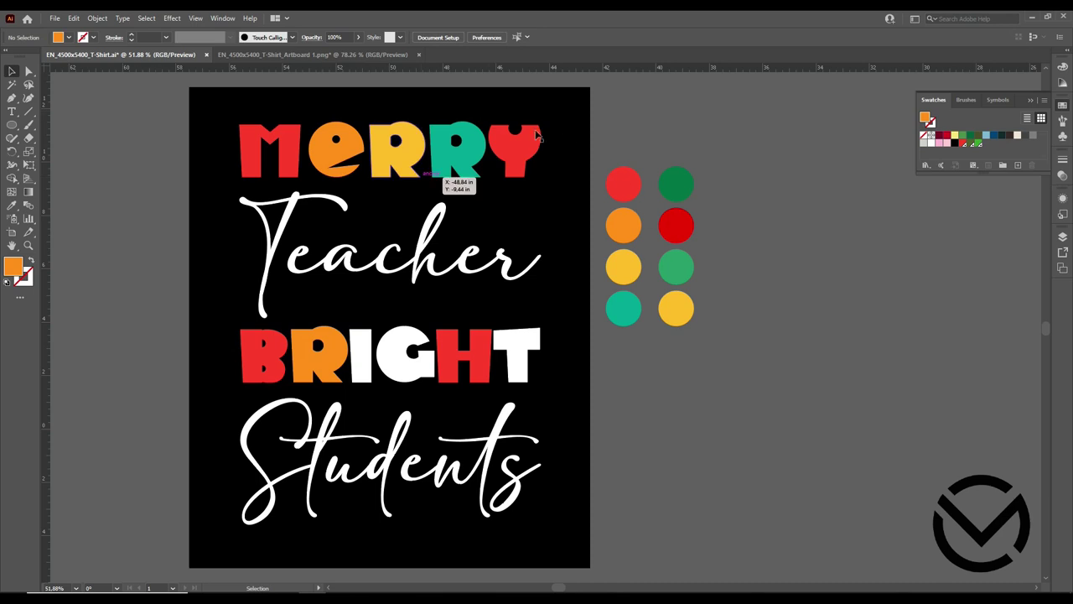
{"action": "left_click", "coordinate": [359, 358]}
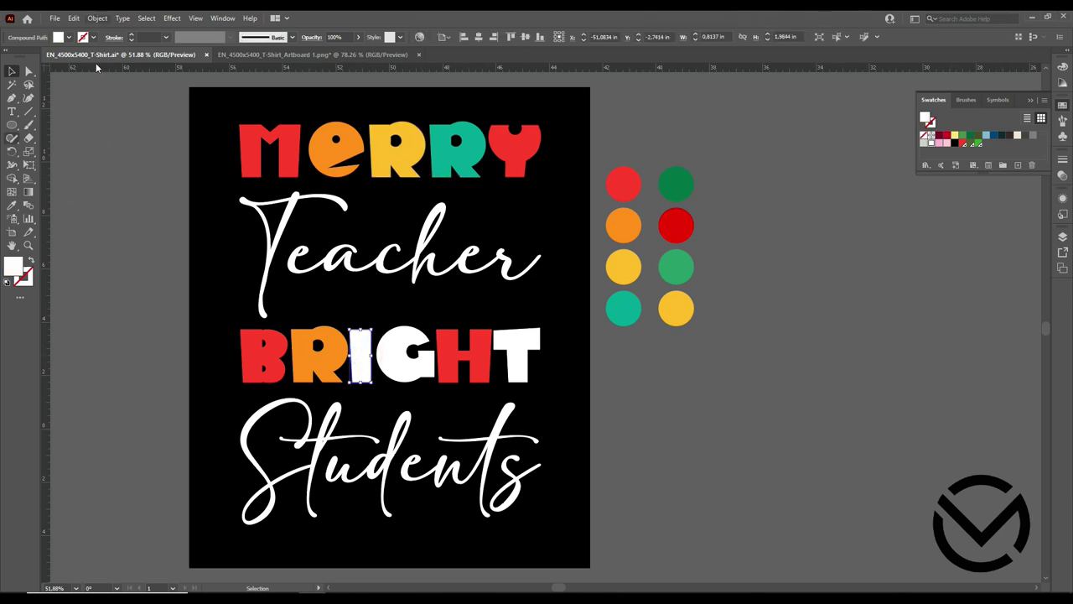
{"action": "left_click", "coordinate": [12, 206]}
{"action": "left_click", "coordinate": [396, 155]}
{"action": "left_click", "coordinate": [14, 72]}
{"action": "left_click", "coordinate": [100, 159]}
Step: Colour BRIGHT's G teal by sampling MERRY's teal R
{"action": "double_click", "coordinate": [402, 359]}
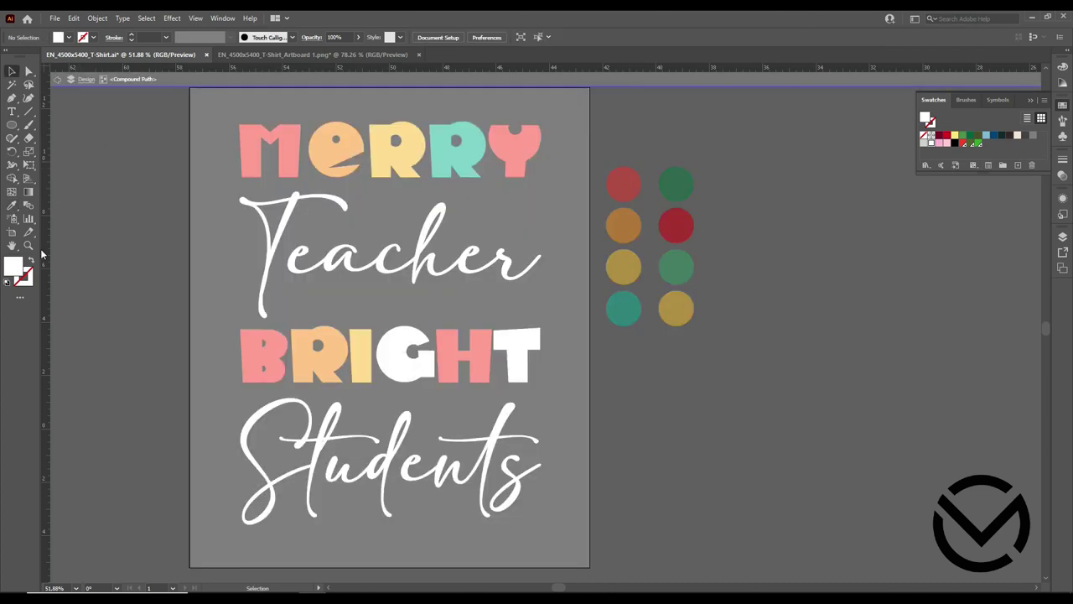
{"action": "double_click", "coordinate": [156, 250]}
{"action": "left_click", "coordinate": [404, 358]}
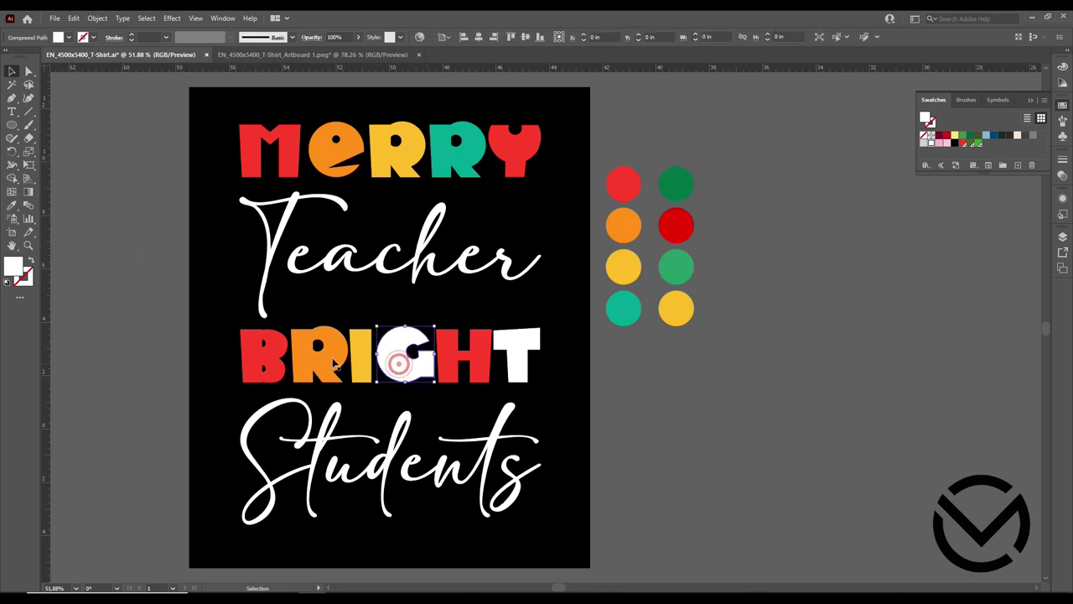
{"action": "left_click", "coordinate": [13, 206]}
{"action": "left_click", "coordinate": [433, 167]}
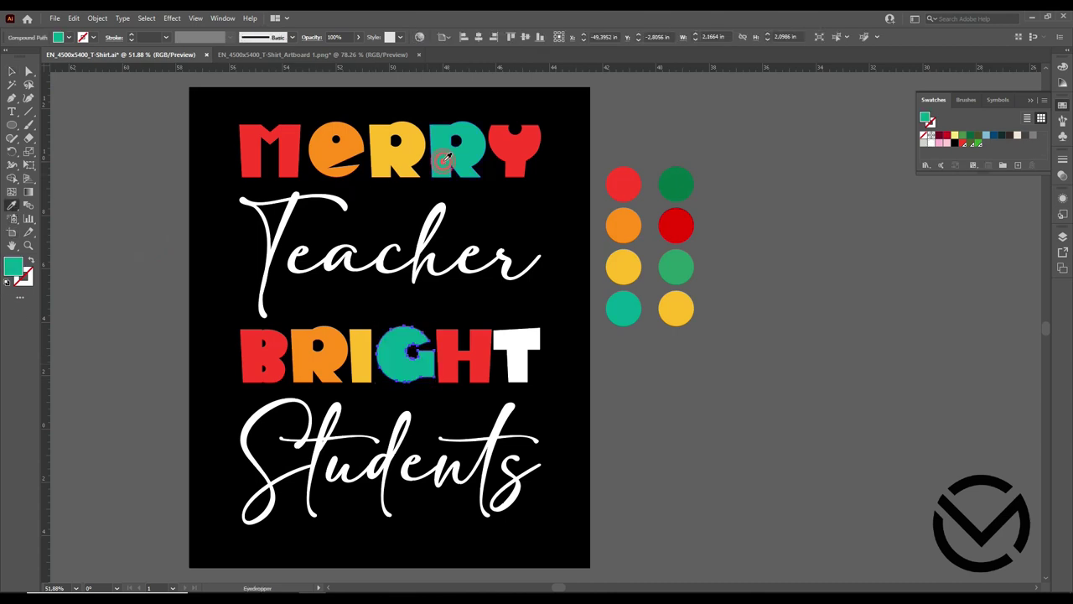
{"action": "key", "text": "v"}
{"action": "left_click", "coordinate": [89, 106]}
Step: Colour BRIGHT's T orange from its R, then select everything to remove the circles
{"action": "left_click", "coordinate": [521, 340]}
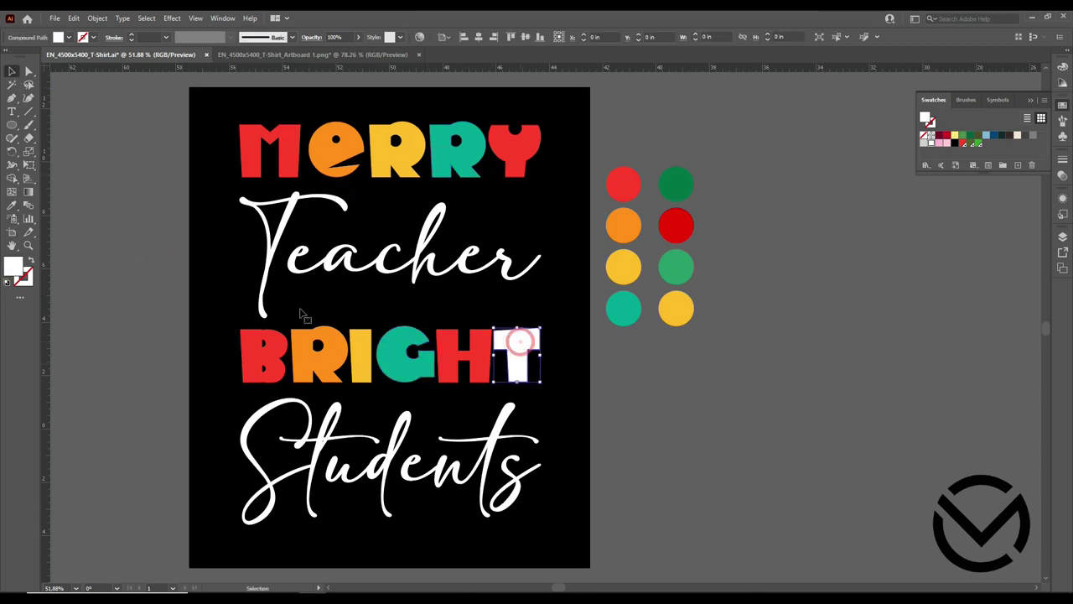
{"action": "left_click", "coordinate": [13, 206]}
{"action": "left_click", "coordinate": [324, 359]}
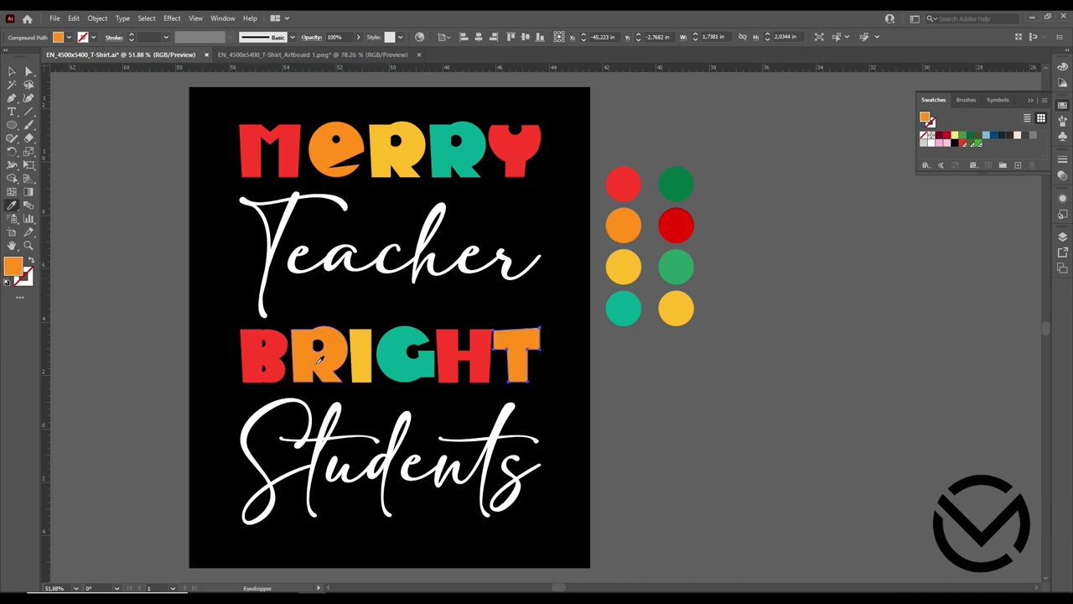
{"action": "key", "text": "v"}
{"action": "left_click", "coordinate": [111, 140]}
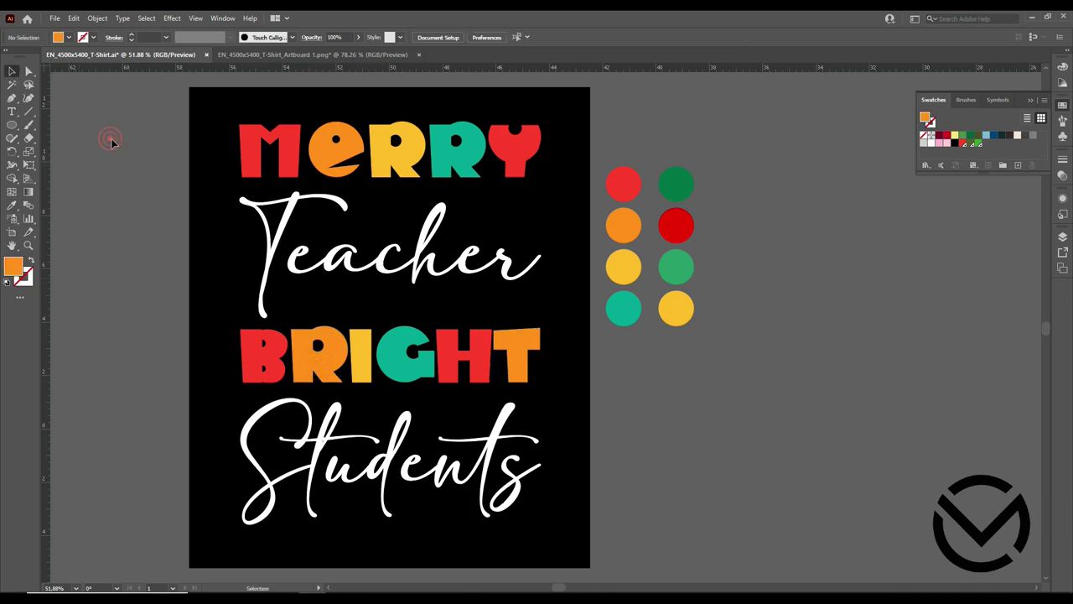
{"action": "key", "text": "ctrl+a"}
Step: Delete the eight colour circles and nudge Teacher up slightly
{"action": "key", "text": "Delete"}
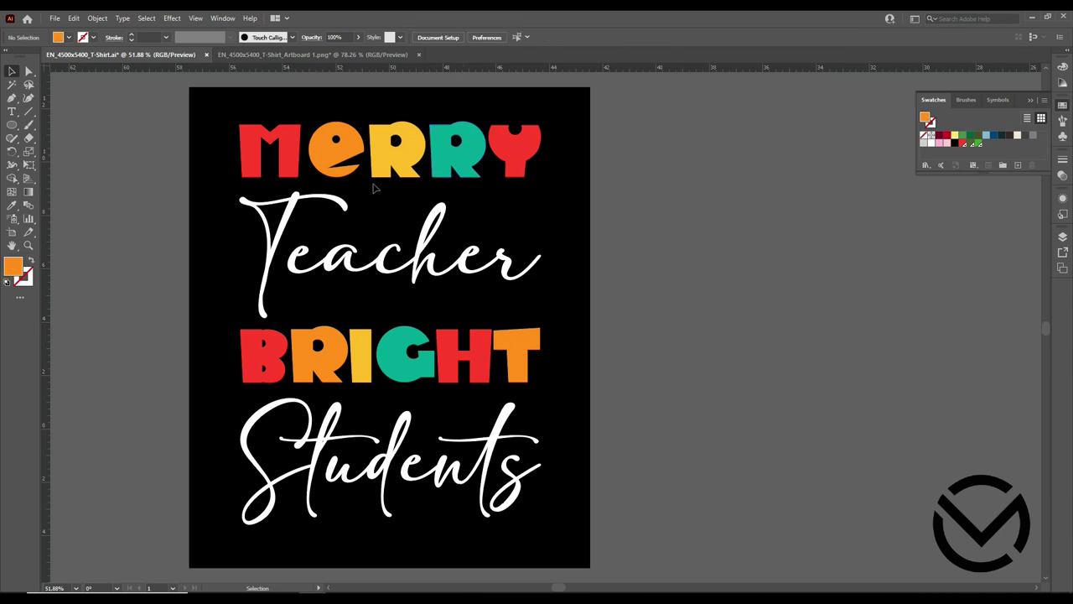
{"action": "left_click_drag", "start_coordinate": [377, 263], "coordinate": [380, 249]}
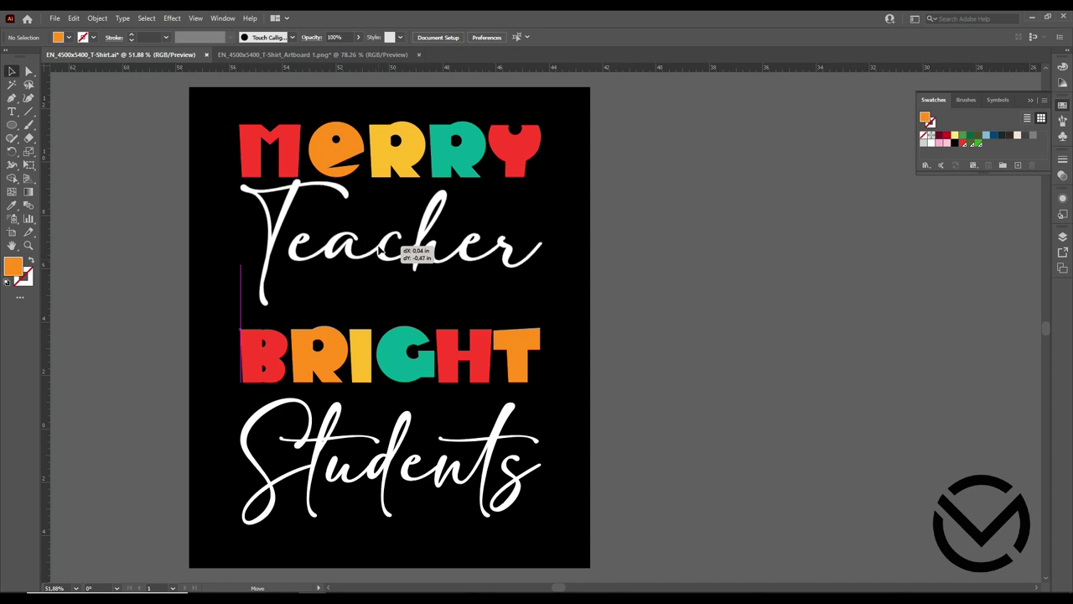
{"action": "left_click", "coordinate": [679, 307]}
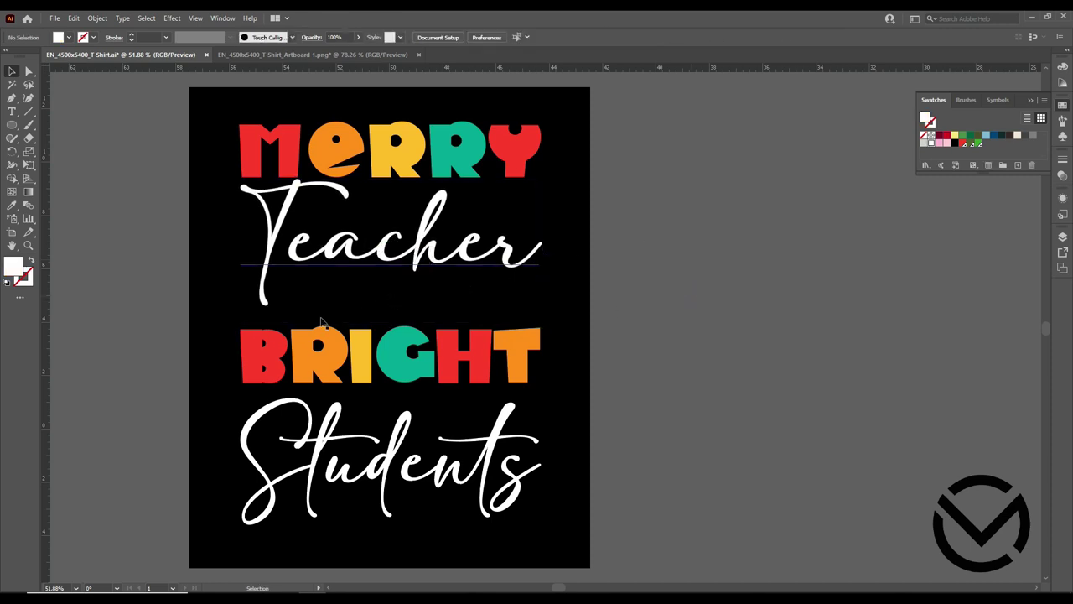
Step: Group BRIGHT's letters with Ctrl+G and move BRIGHT straight up closer to Teacher
{"action": "left_click", "coordinate": [326, 356]}
{"action": "left_click", "coordinate": [373, 299]}
{"action": "left_click", "coordinate": [562, 355]}
{"action": "left_click", "coordinate": [266, 358]}
{"action": "key", "text": "ctrl+g"}
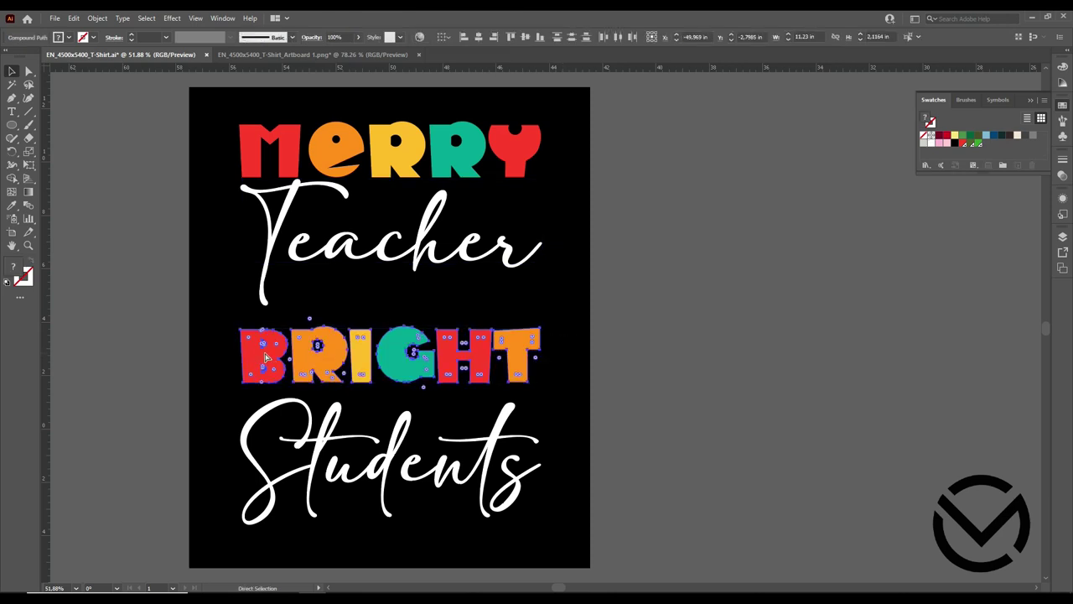
{"action": "left_click", "coordinate": [215, 153]}
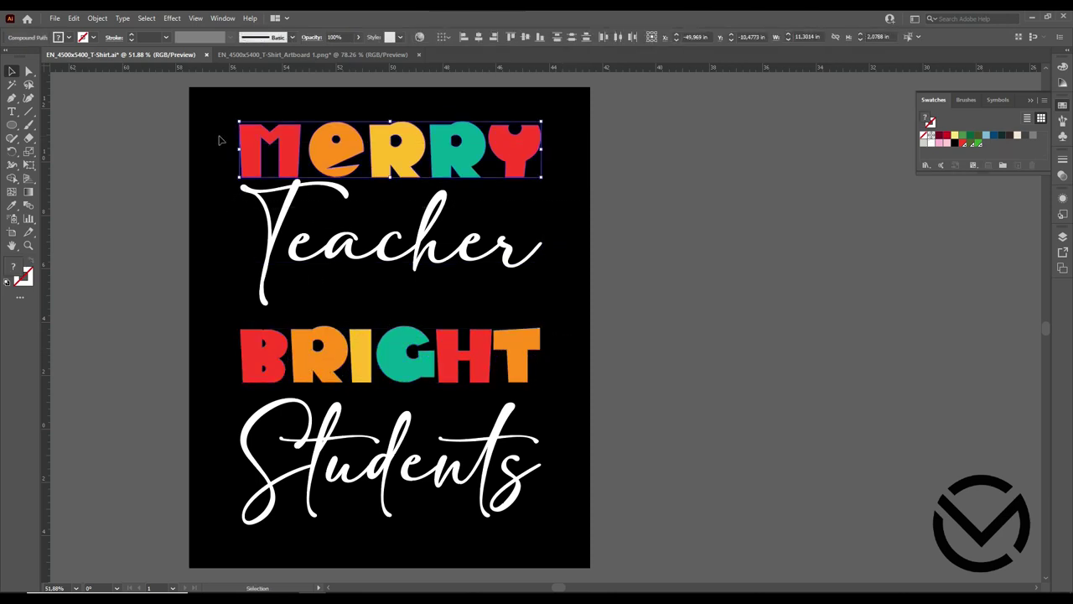
{"action": "left_click", "coordinate": [579, 326]}
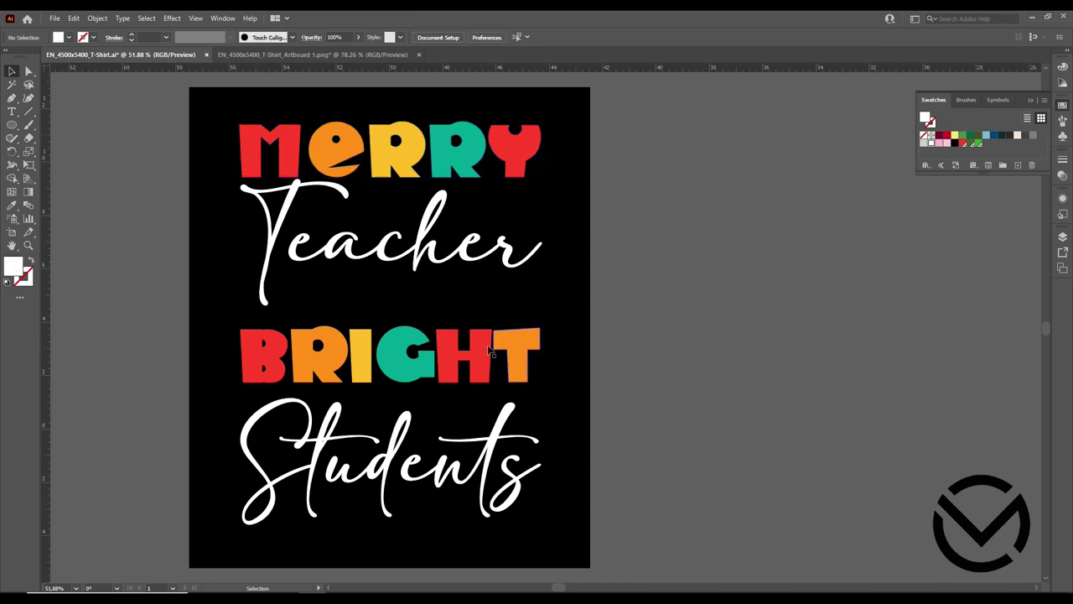
{"action": "left_click_drag", "start_coordinate": [479, 349], "coordinate": [480, 310]}
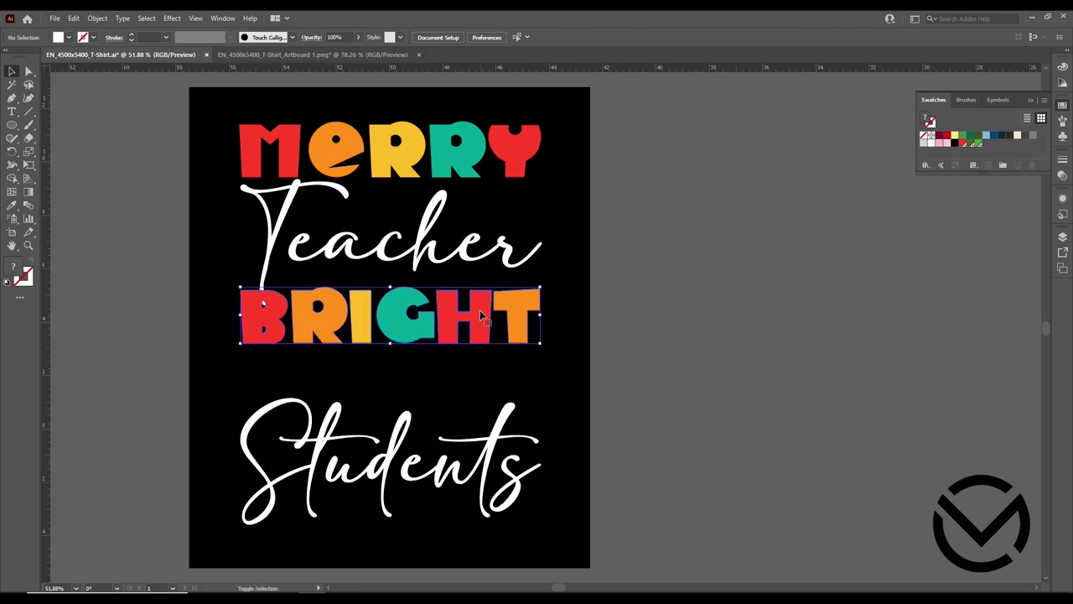
Step: Bring Teacher in front of BRIGHT and move Students up just under BRIGHT
{"action": "right_click", "coordinate": [270, 261]}
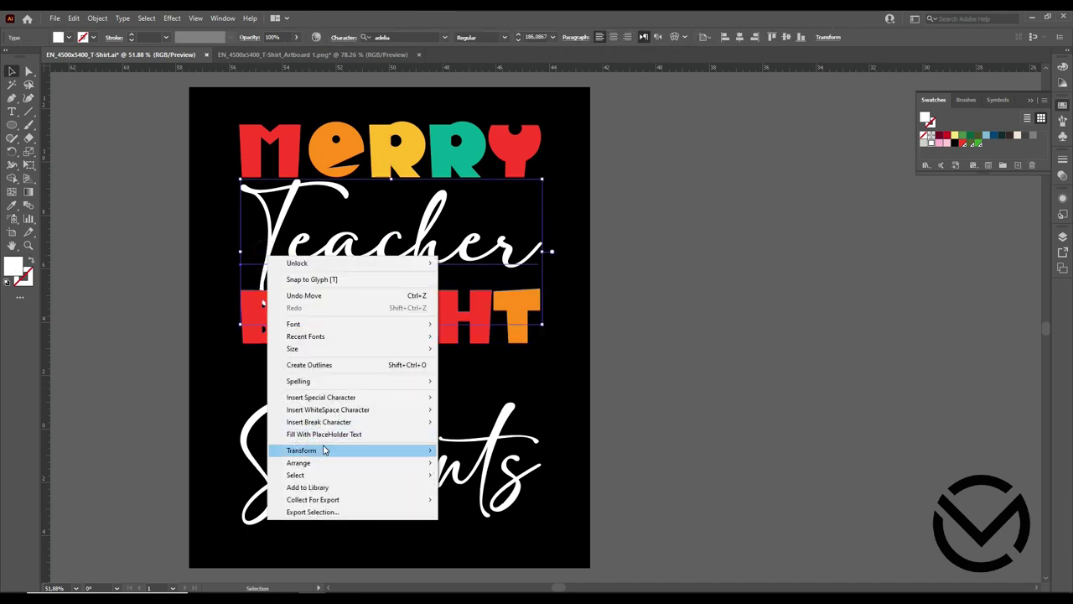
{"action": "left_click", "coordinate": [479, 463]}
{"action": "left_click", "coordinate": [663, 280]}
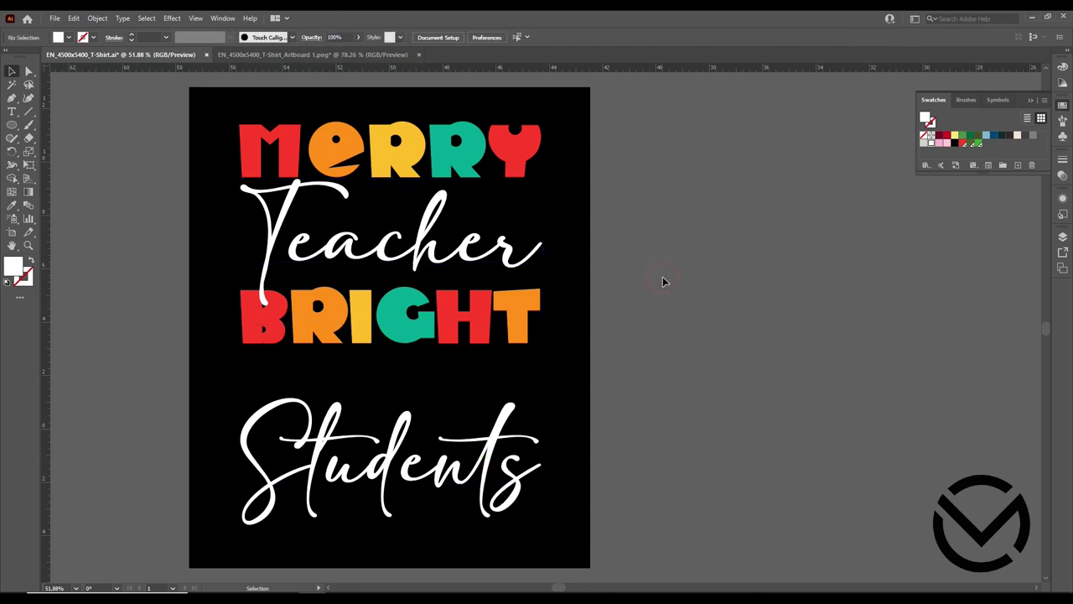
{"action": "mouse_move", "coordinate": [387, 463]}
{"action": "left_mouse_down"}
{"action": "mouse_move", "coordinate": [391, 396]}
{"action": "mouse_move", "coordinate": [391, 409]}
{"action": "left_mouse_up"}
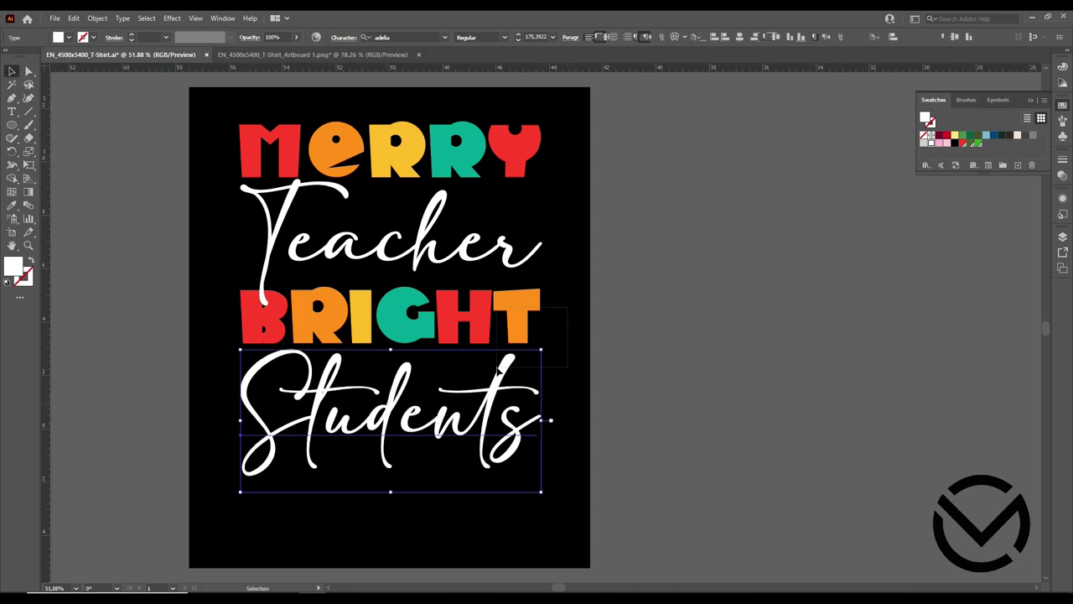
{"action": "left_click", "coordinate": [541, 392]}
{"action": "left_click", "coordinate": [575, 338]}
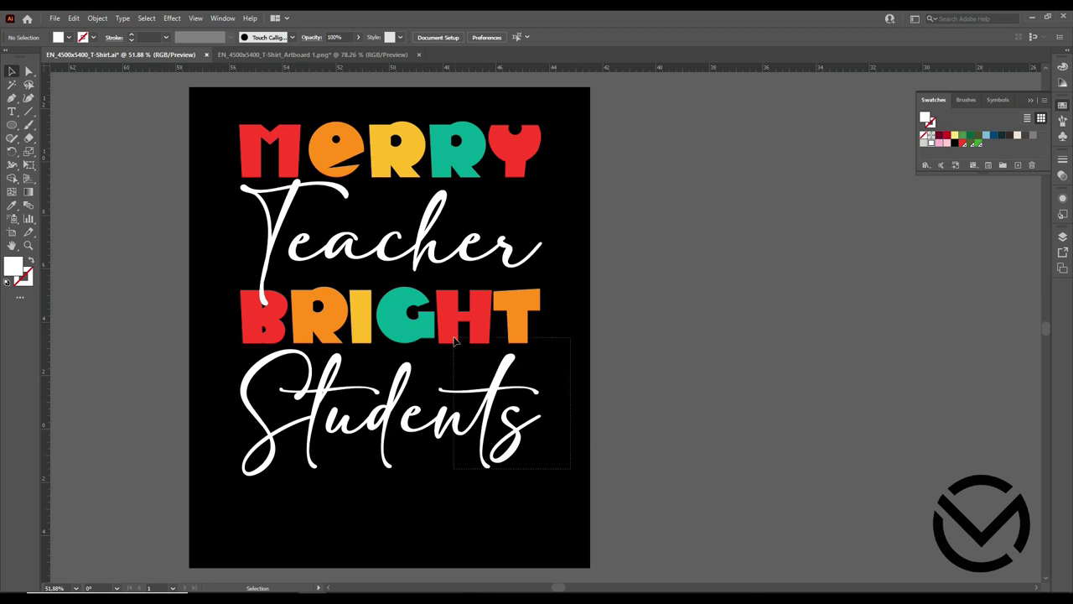
Step: Select BRIGHT and Students together and shift them down slightly
{"action": "left_click_drag", "start_coordinate": [570, 468], "coordinate": [457, 337]}
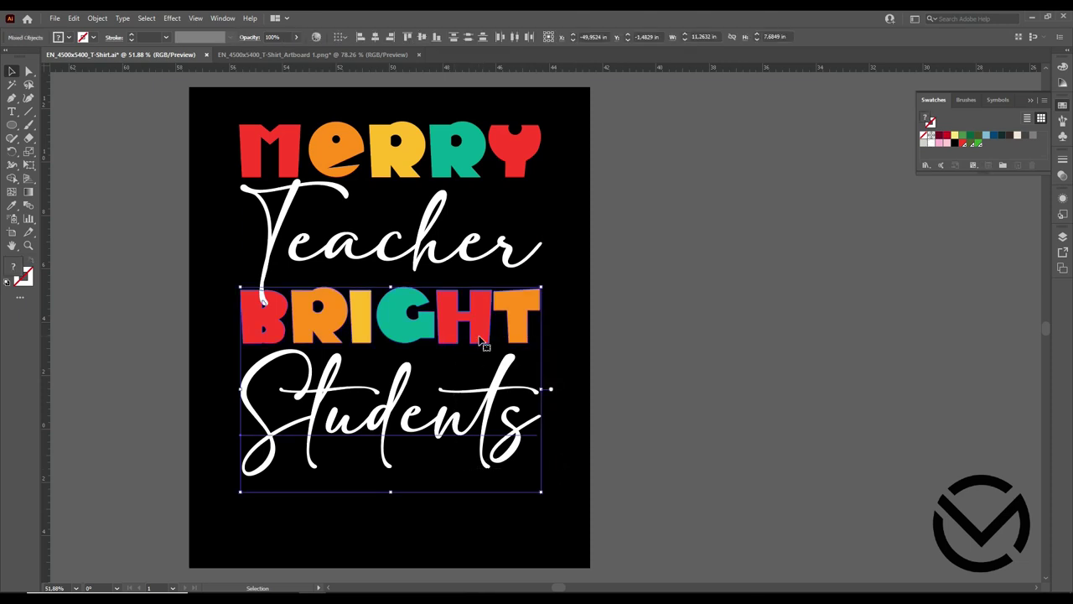
{"action": "left_click_drag", "start_coordinate": [480, 339], "coordinate": [480, 361]}
{"action": "left_click", "coordinate": [663, 299]}
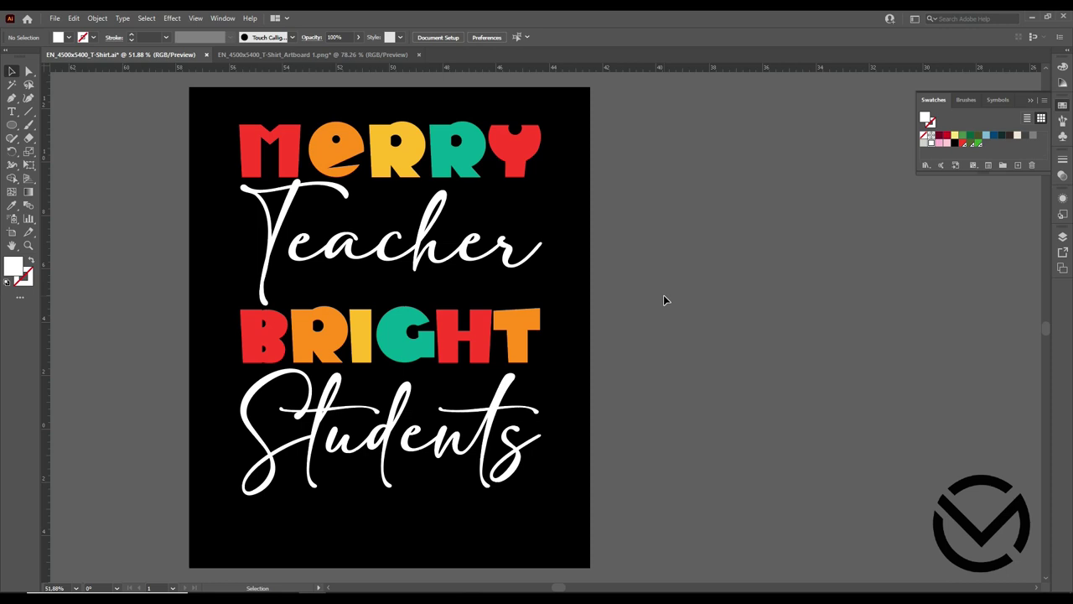
Step: Shrink Teacher, centre it on the artboard, and move BRIGHT up beneath it
{"action": "left_click", "coordinate": [282, 211]}
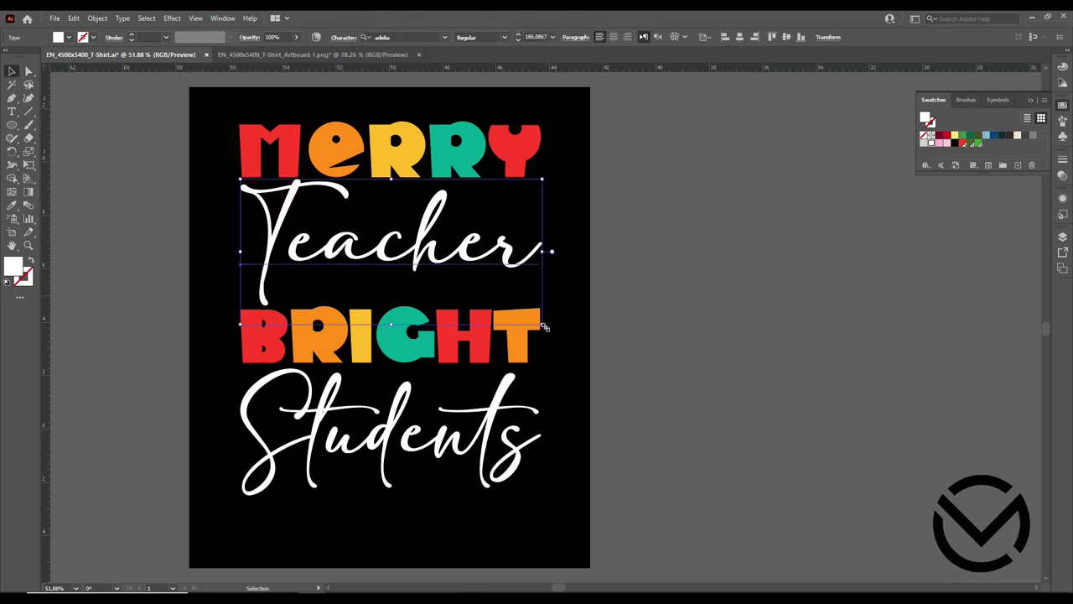
{"action": "left_click_drag", "start_coordinate": [543, 326], "coordinate": [397, 253]}
{"action": "left_click_drag", "start_coordinate": [388, 232], "coordinate": [437, 241]}
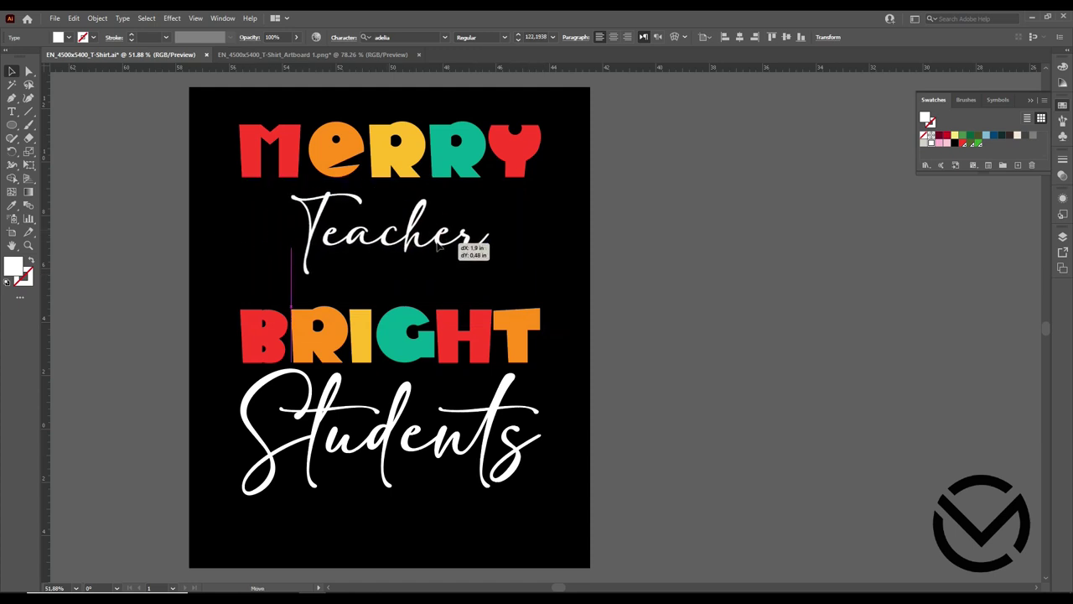
{"action": "left_click", "coordinate": [537, 260]}
{"action": "left_click_drag", "start_coordinate": [474, 335], "coordinate": [474, 303]}
Step: Give Teacher the Students text style using the Eyedropper
{"action": "left_click", "coordinate": [504, 409]}
{"action": "left_click", "coordinate": [394, 230]}
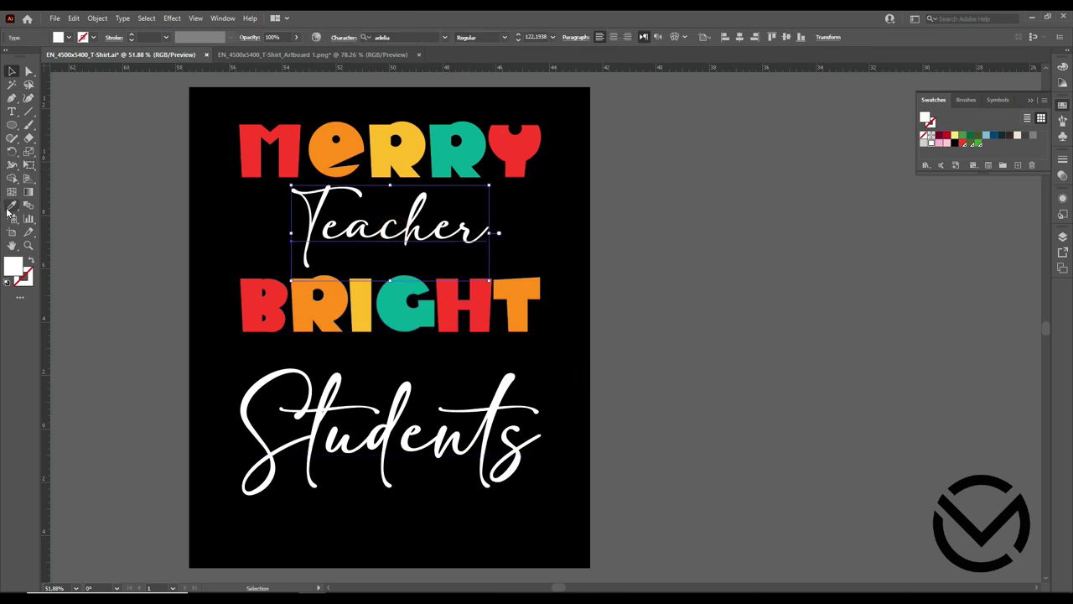
{"action": "left_click", "coordinate": [12, 205]}
{"action": "left_click", "coordinate": [12, 71]}
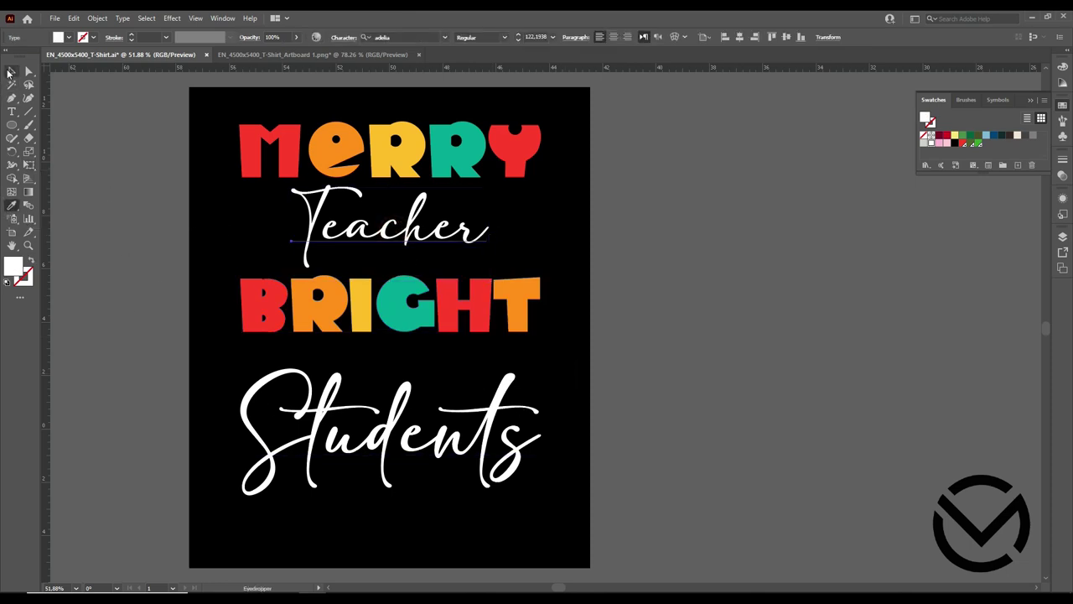
{"action": "left_click", "coordinate": [343, 424]}
{"action": "left_click", "coordinate": [12, 205]}
{"action": "left_click", "coordinate": [342, 233]}
Step: Lower BRIGHT to make room beneath the restyled Teacher
{"action": "left_click", "coordinate": [11, 74]}
{"action": "left_click", "coordinate": [547, 379]}
{"action": "left_click_drag", "start_coordinate": [415, 448], "coordinate": [466, 396]}
{"action": "left_click", "coordinate": [556, 401]}
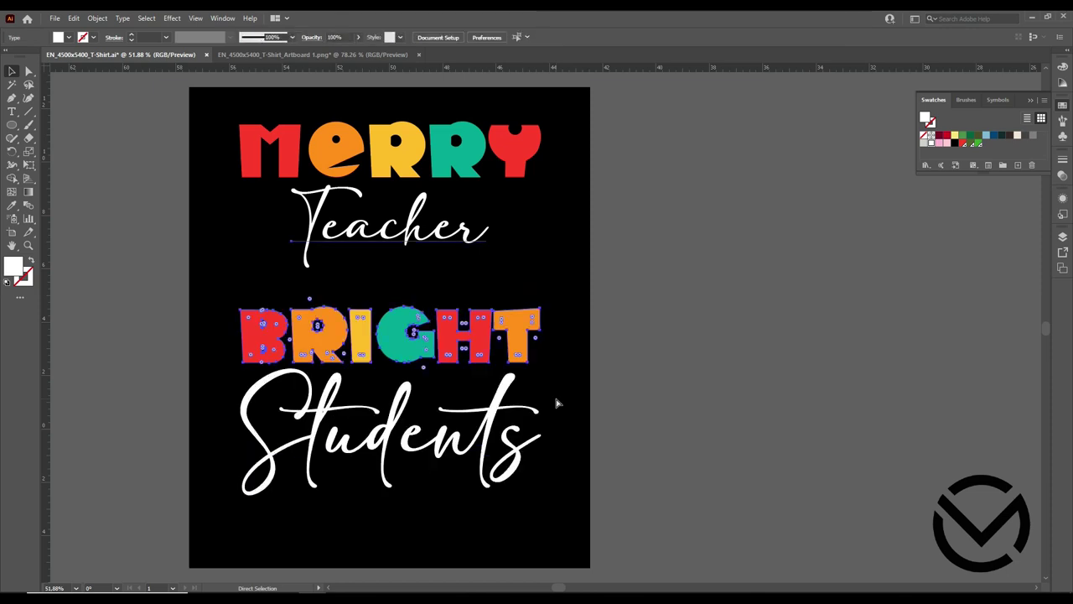
{"action": "left_click", "coordinate": [582, 339]}
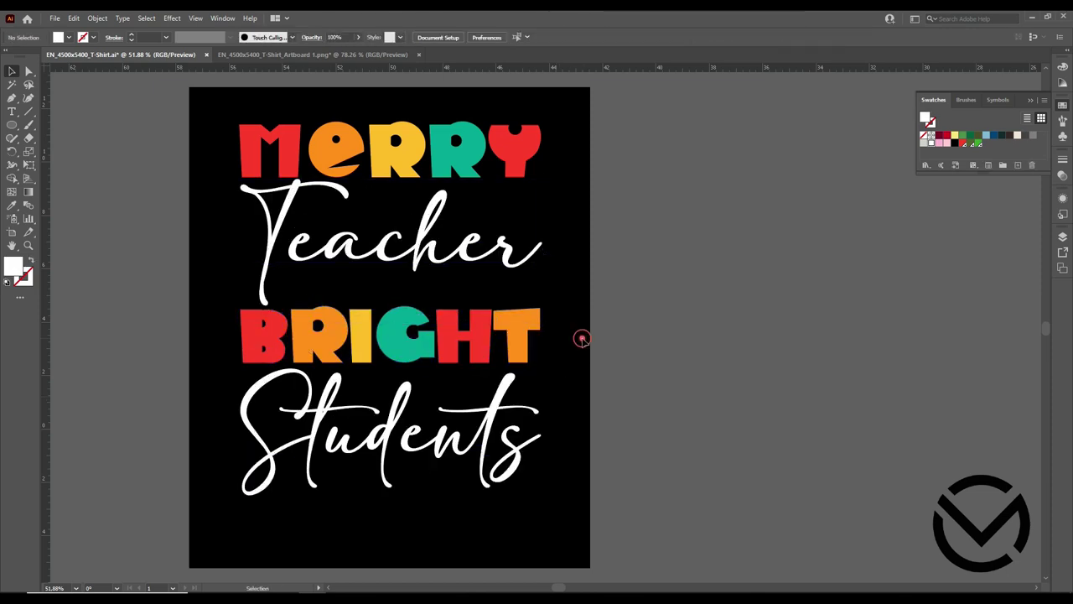
Step: Stretch MERRY and BRIGHT taller, then widen both to the right to match
{"action": "left_click", "coordinate": [286, 142]}
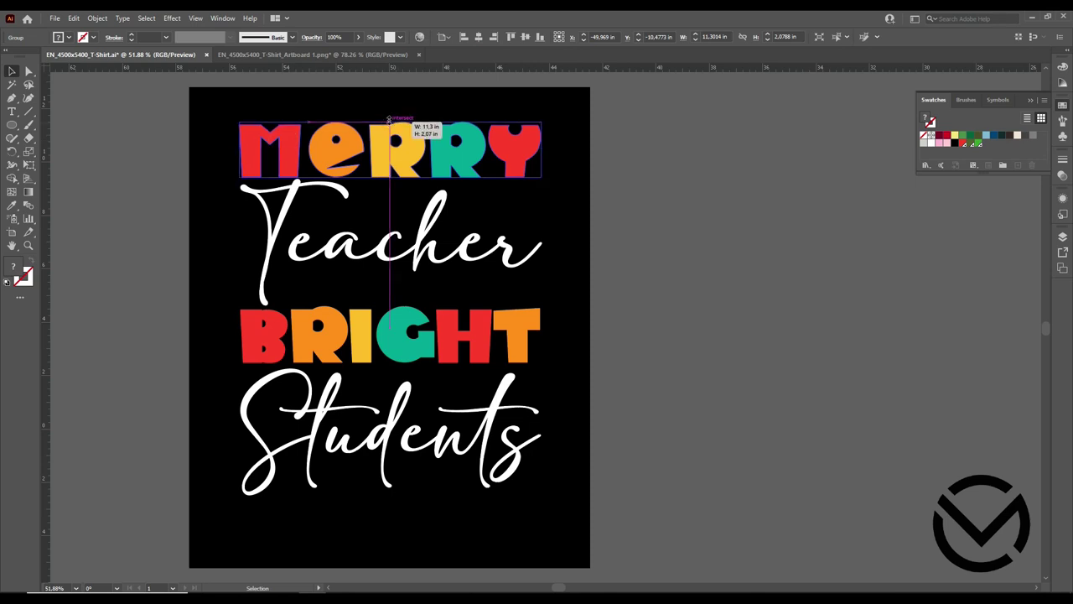
{"action": "left_click_drag", "start_coordinate": [389, 123], "coordinate": [389, 108]}
{"action": "left_click", "coordinate": [567, 153]}
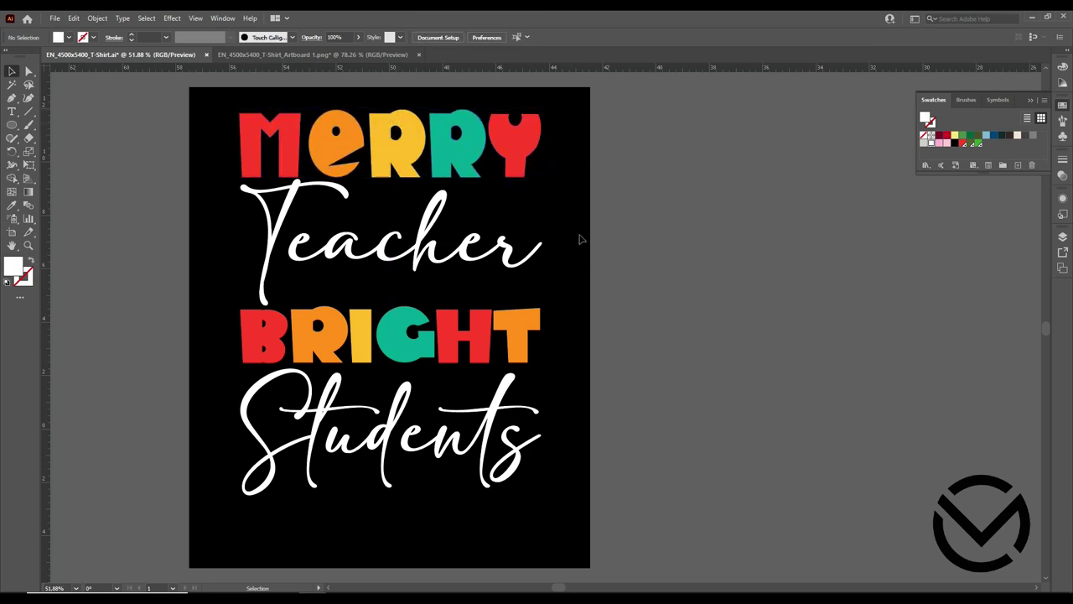
{"action": "scroll", "coordinate": [578, 238], "scroll_direction": "down", "scroll_amount": 1}
{"action": "left_click", "coordinate": [403, 337]}
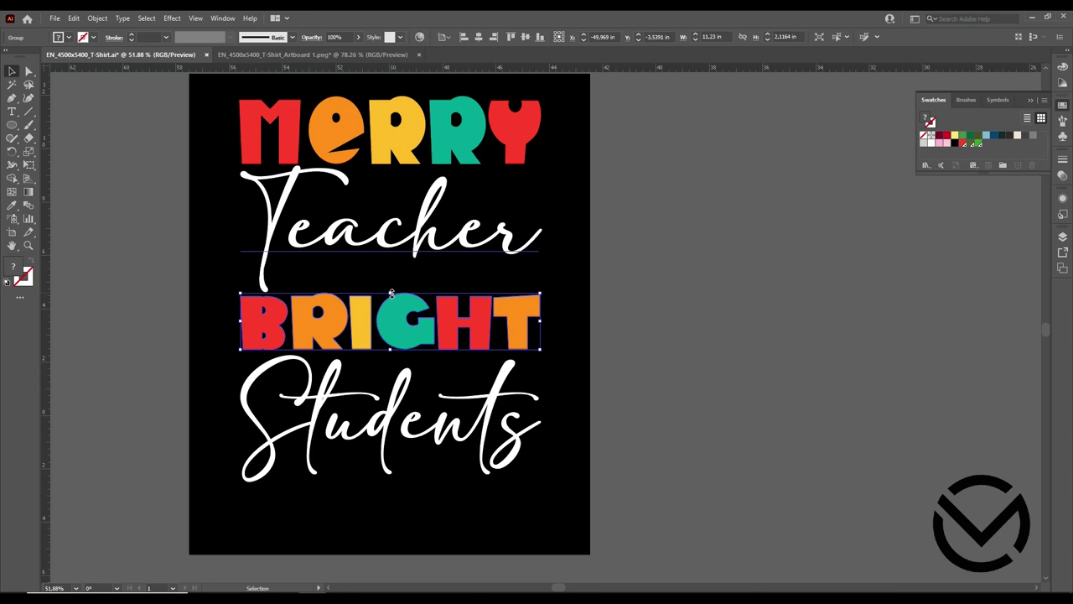
{"action": "left_click_drag", "start_coordinate": [391, 293], "coordinate": [391, 278]}
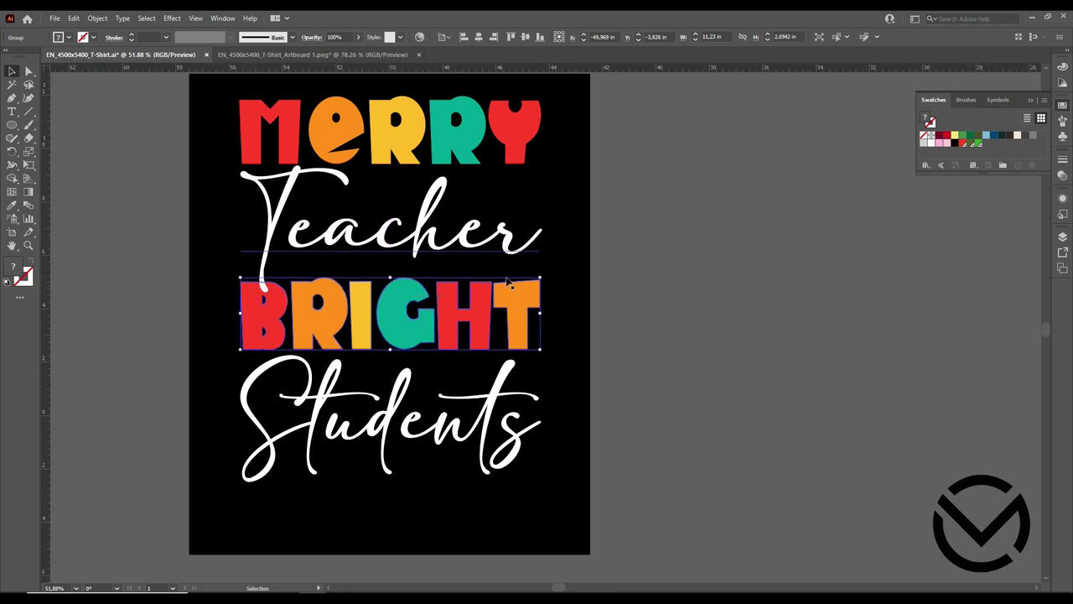
{"action": "left_click_drag", "start_coordinate": [541, 312], "coordinate": [562, 311]}
{"action": "left_click", "coordinate": [527, 155]}
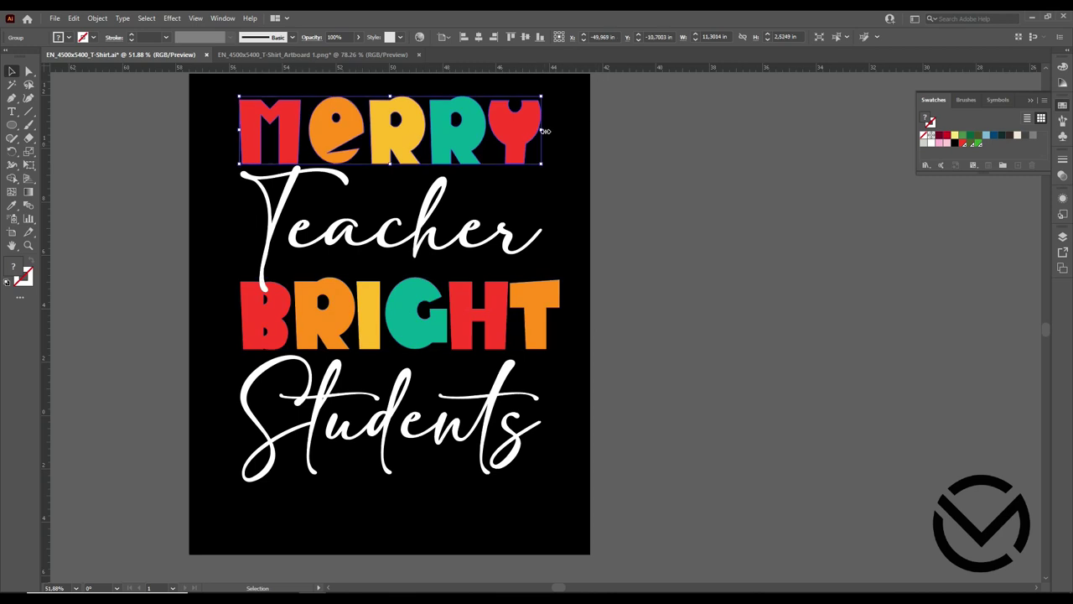
{"action": "left_click_drag", "start_coordinate": [544, 131], "coordinate": [561, 133]}
{"action": "left_click", "coordinate": [589, 200]}
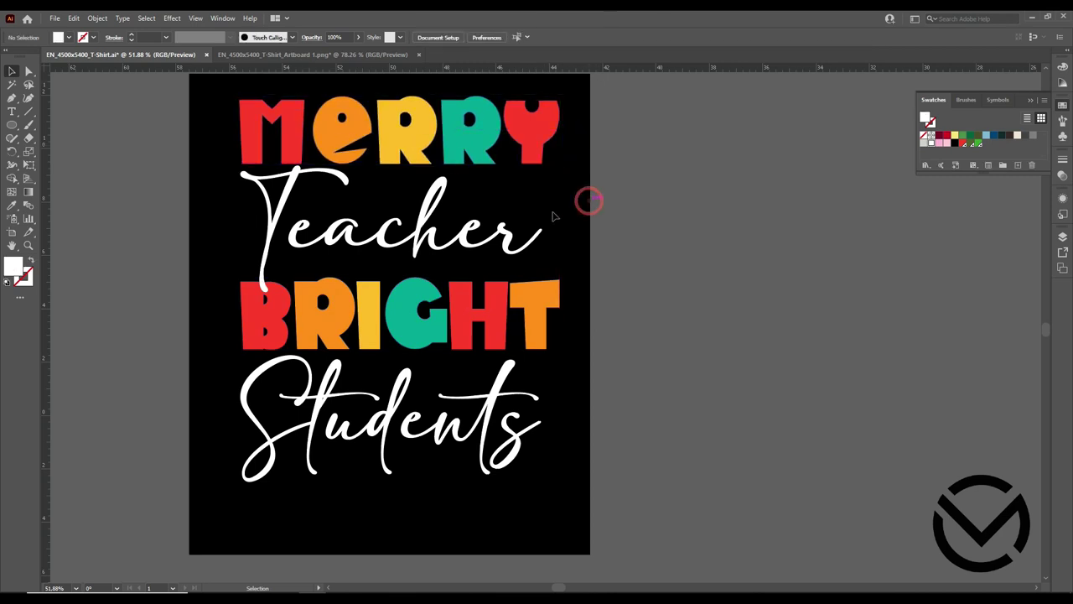
Step: Shift Teacher to the right and raise Students closer to BRIGHT
{"action": "left_click_drag", "start_coordinate": [484, 248], "coordinate": [502, 247]}
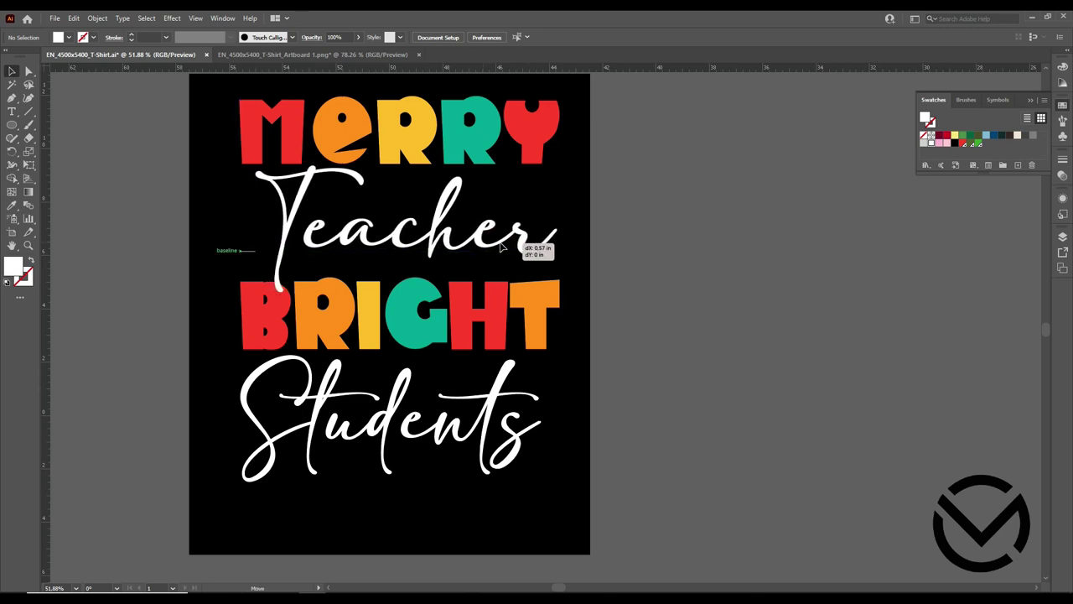
{"action": "left_click_drag", "start_coordinate": [500, 246], "coordinate": [502, 246]}
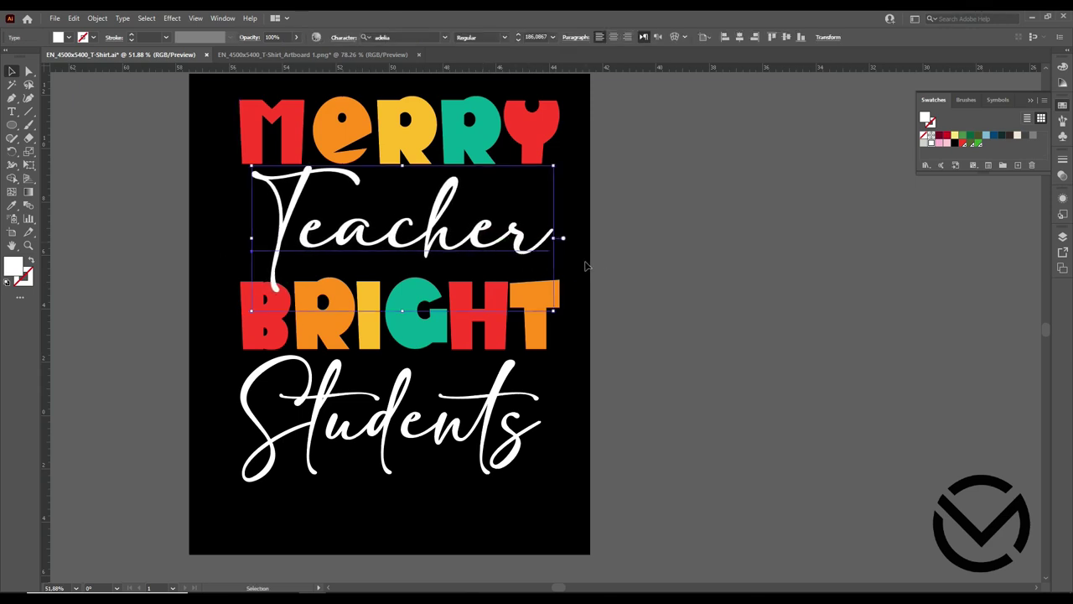
{"action": "left_click", "coordinate": [587, 265]}
{"action": "left_click_drag", "start_coordinate": [391, 419], "coordinate": [392, 409]}
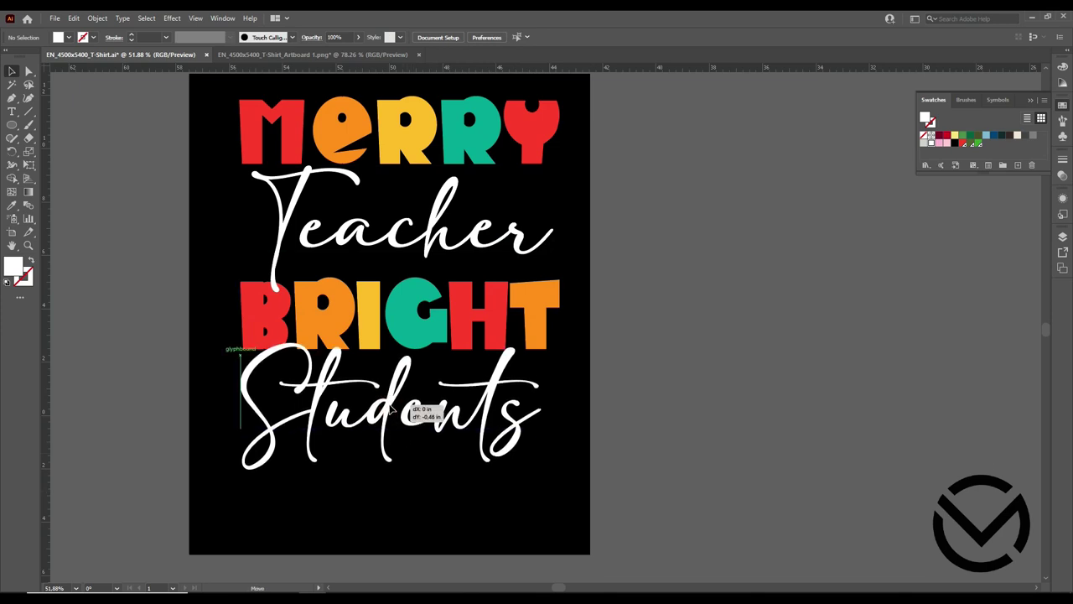
Step: Horizontally center all four lines of lettering on each other
{"action": "left_click_drag", "start_coordinate": [412, 517], "coordinate": [410, 116]}
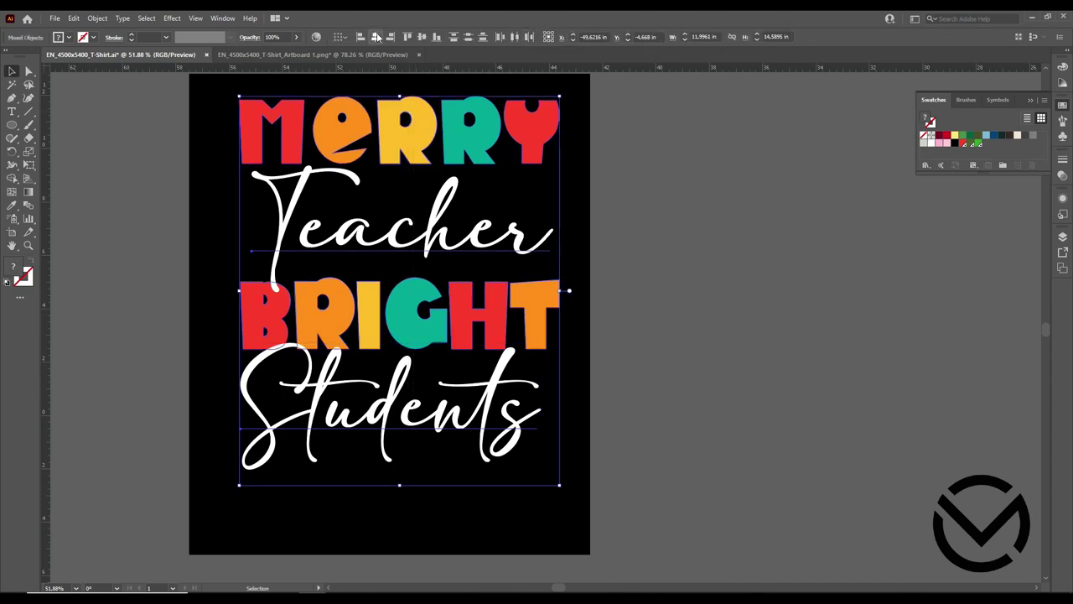
{"action": "left_click", "coordinate": [375, 37]}
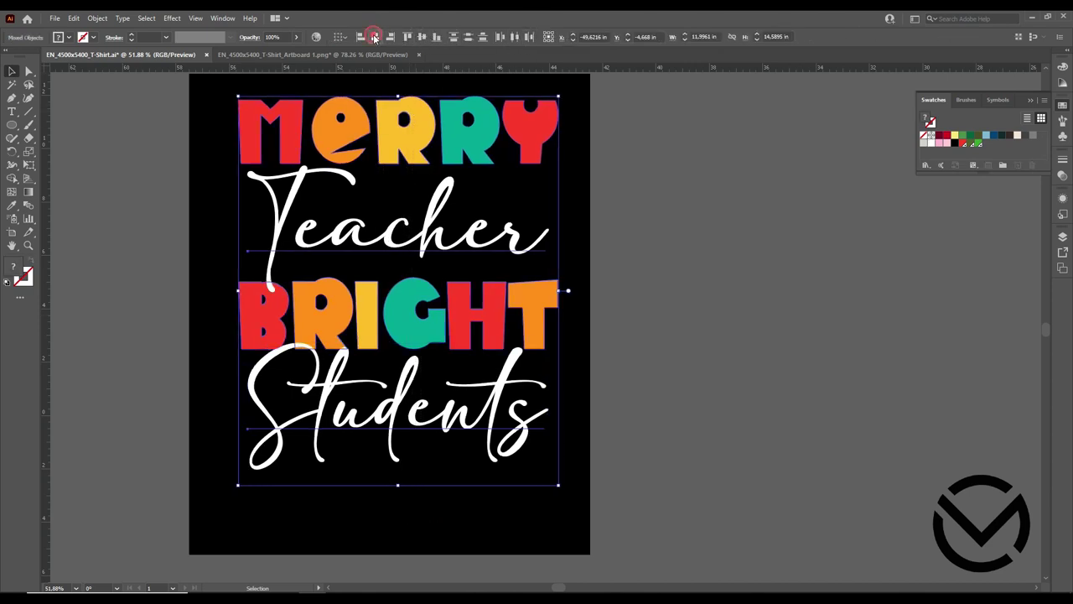
{"action": "left_click", "coordinate": [612, 318]}
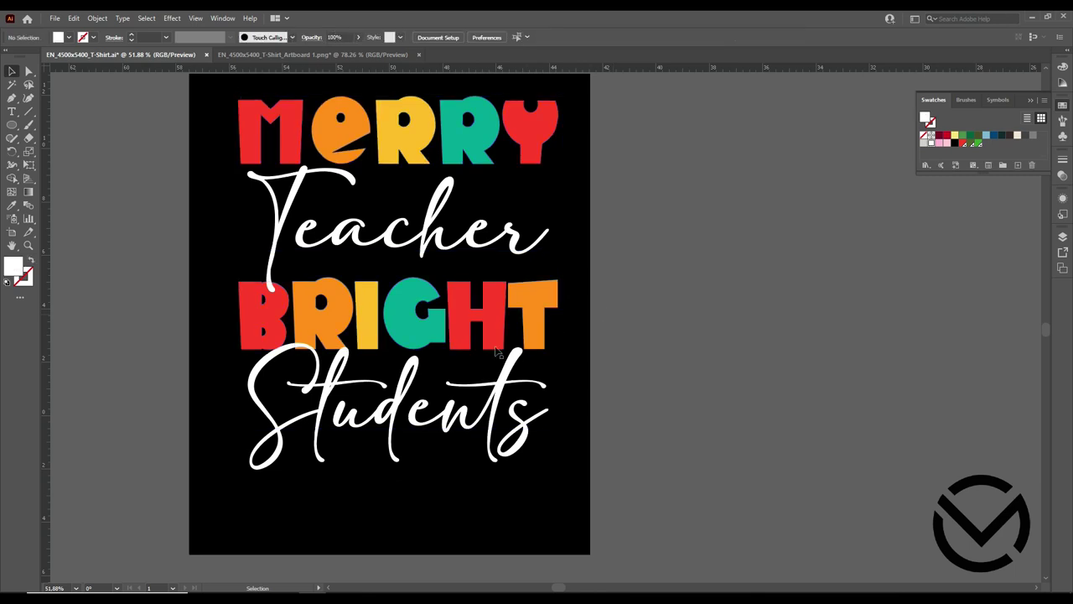
Step: Raise BRIGHT and Students up closer beneath Teacher
{"action": "left_click_drag", "start_coordinate": [348, 411], "coordinate": [352, 438]}
{"action": "mouse_move", "coordinate": [376, 522]}
{"action": "left_mouse_down"}
{"action": "mouse_move", "coordinate": [369, 336]}
{"action": "mouse_move", "coordinate": [368, 346]}
{"action": "left_mouse_up"}
{"action": "left_click", "coordinate": [652, 319]}
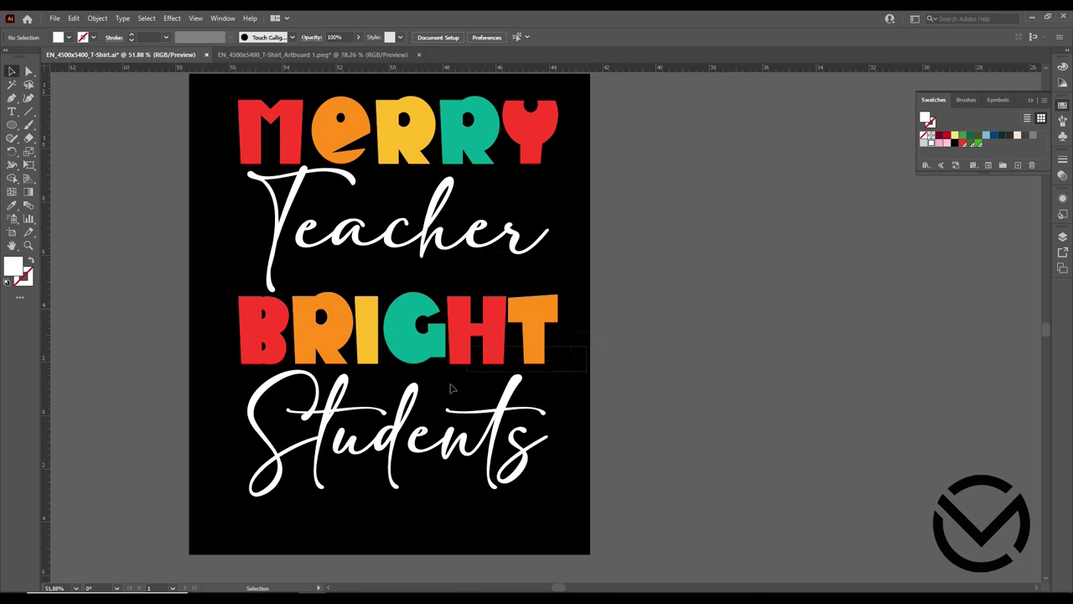
{"action": "left_click_drag", "start_coordinate": [583, 361], "coordinate": [499, 394]}
{"action": "left_click", "coordinate": [482, 333], "text": "shift"}
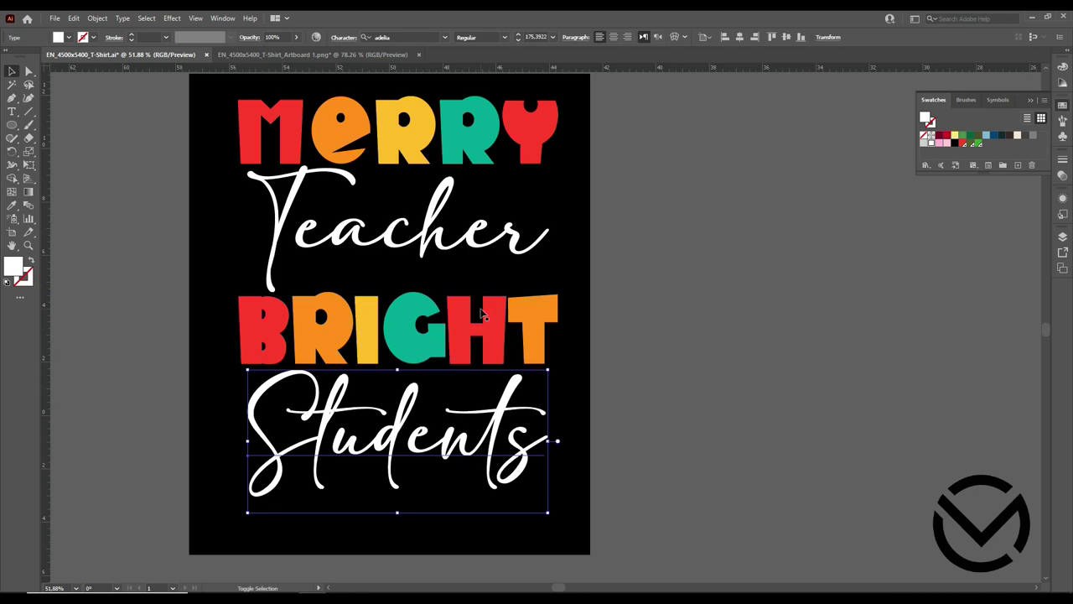
{"action": "mouse_move", "coordinate": [580, 445]}
{"action": "left_mouse_down"}
{"action": "mouse_move", "coordinate": [468, 362]}
{"action": "mouse_move", "coordinate": [466, 344]}
{"action": "left_mouse_up"}
{"action": "left_click", "coordinate": [665, 308]}
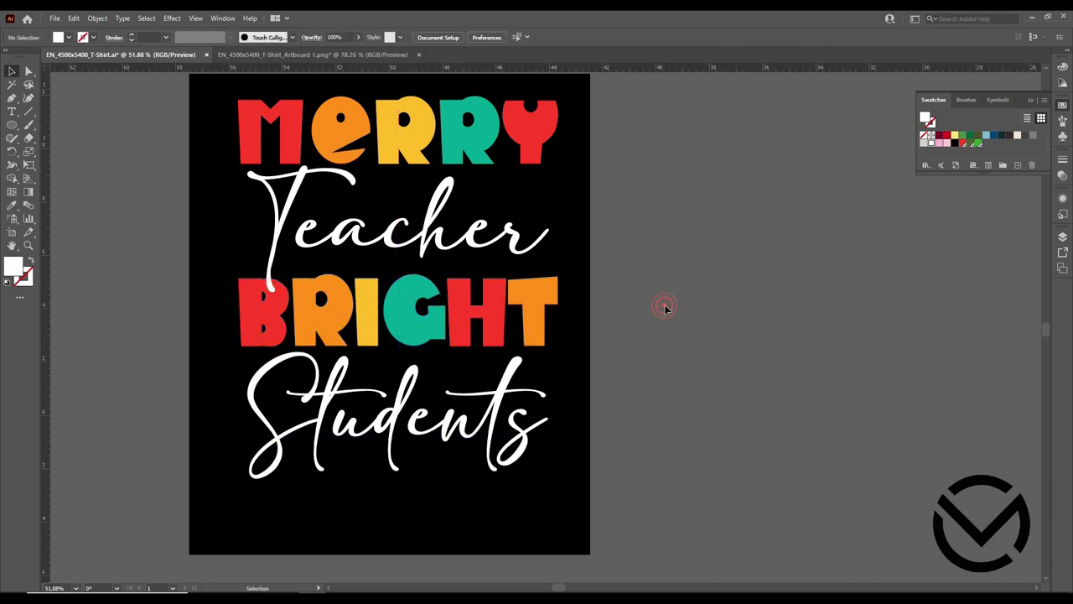
Step: Scale the whole four-line stack larger, center it horizontally, and collapse the Swatches panel
{"action": "left_click_drag", "start_coordinate": [565, 520], "coordinate": [262, 113]}
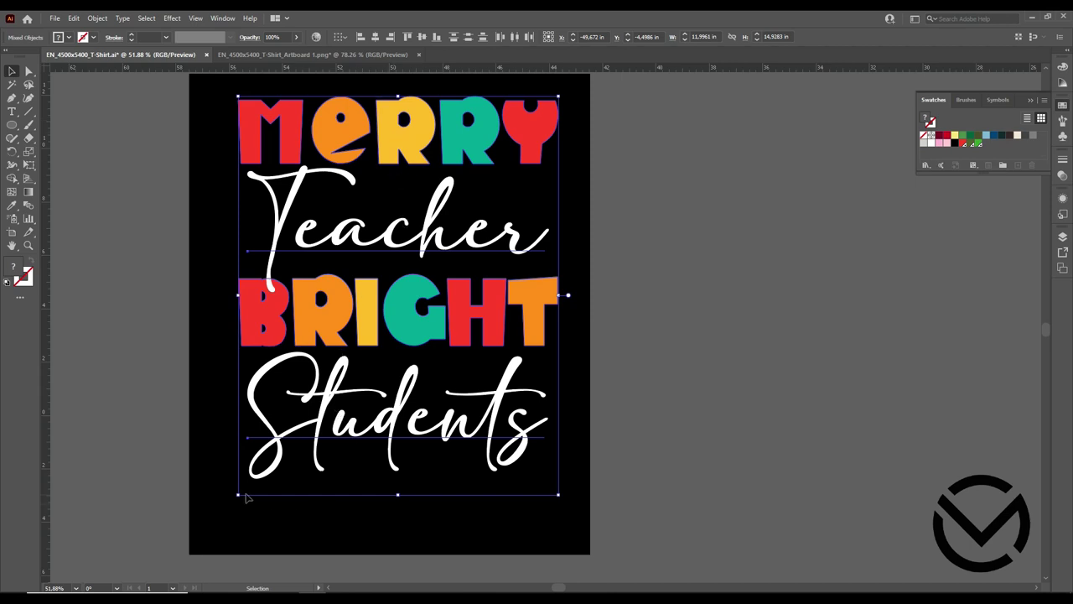
{"action": "left_click_drag", "start_coordinate": [239, 494], "coordinate": [216, 521]}
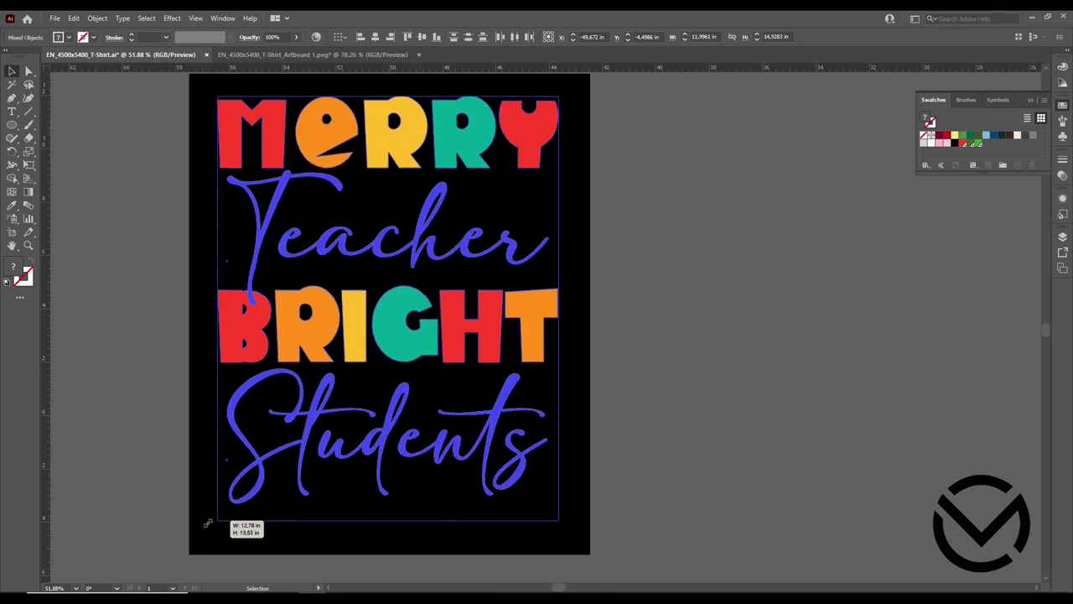
{"action": "left_click", "coordinate": [374, 38]}
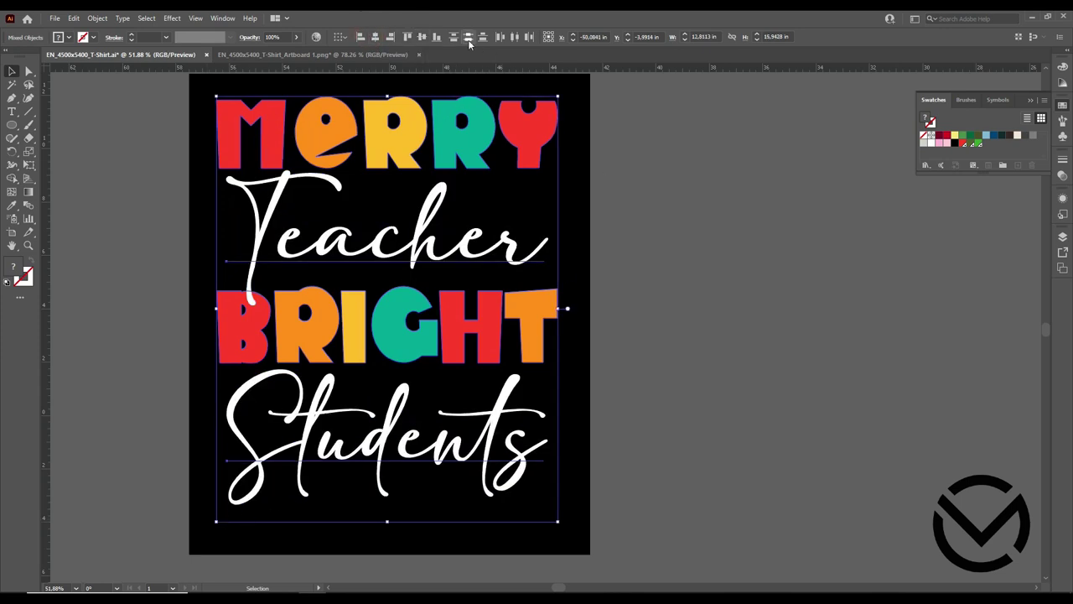
{"action": "left_click", "coordinate": [675, 160]}
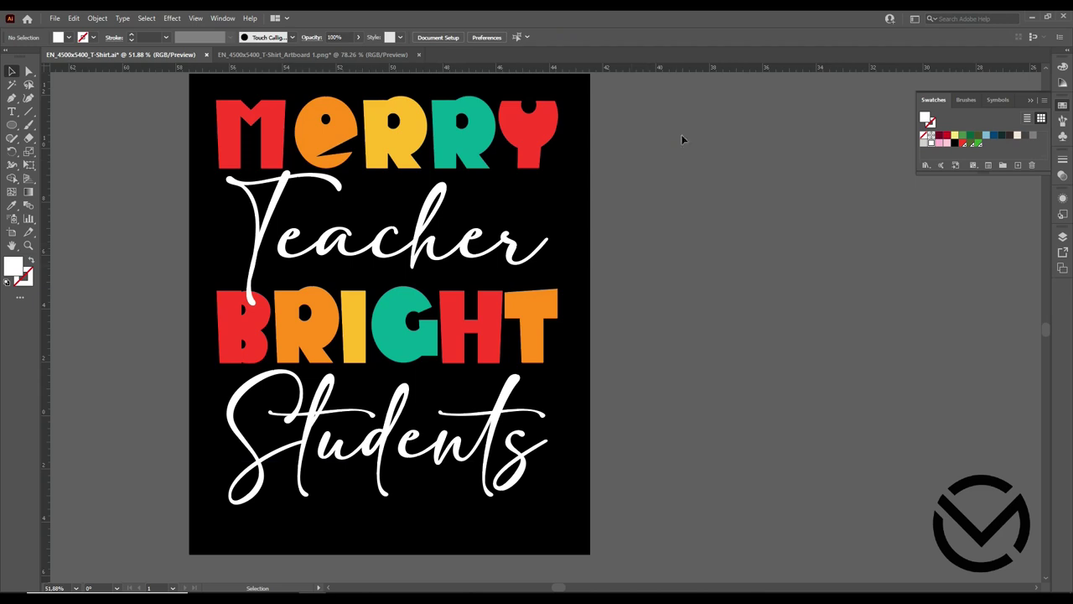
{"action": "left_click", "coordinate": [401, 488]}
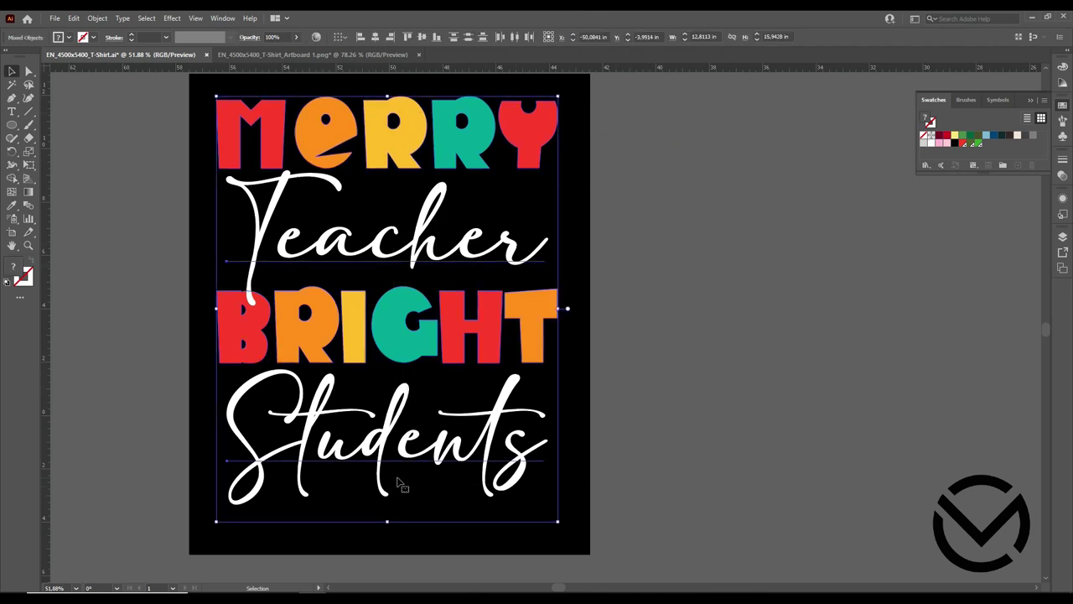
{"action": "left_click", "coordinate": [712, 140]}
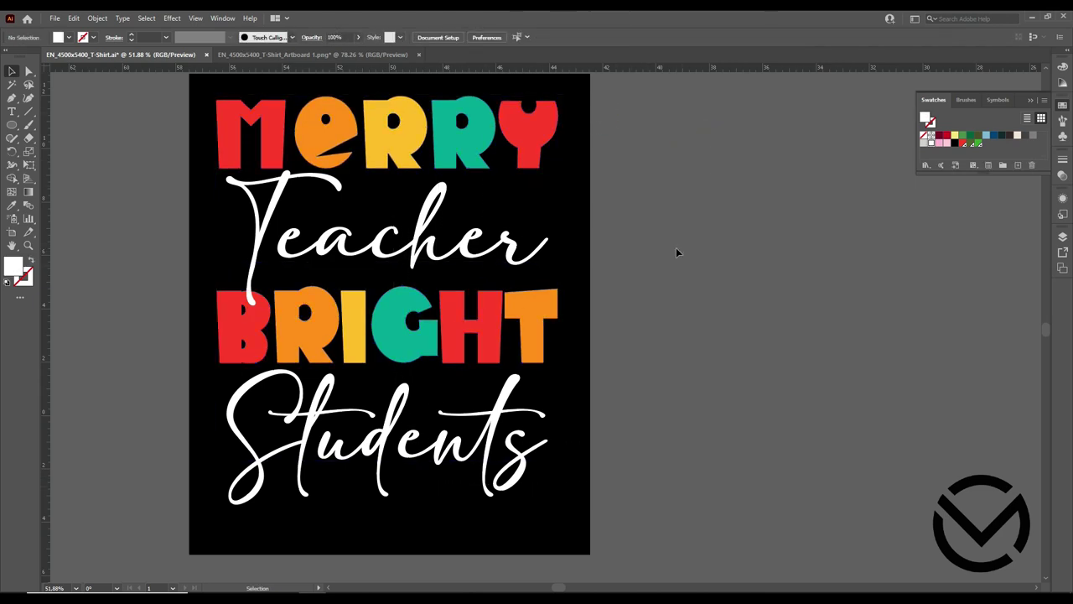
{"action": "left_click", "coordinate": [1043, 94]}
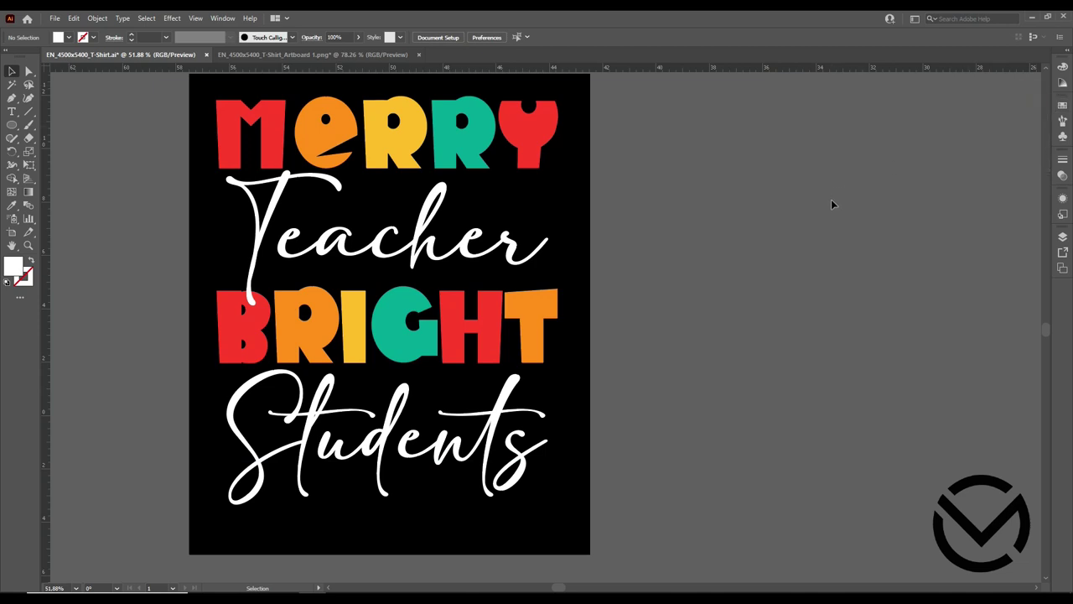